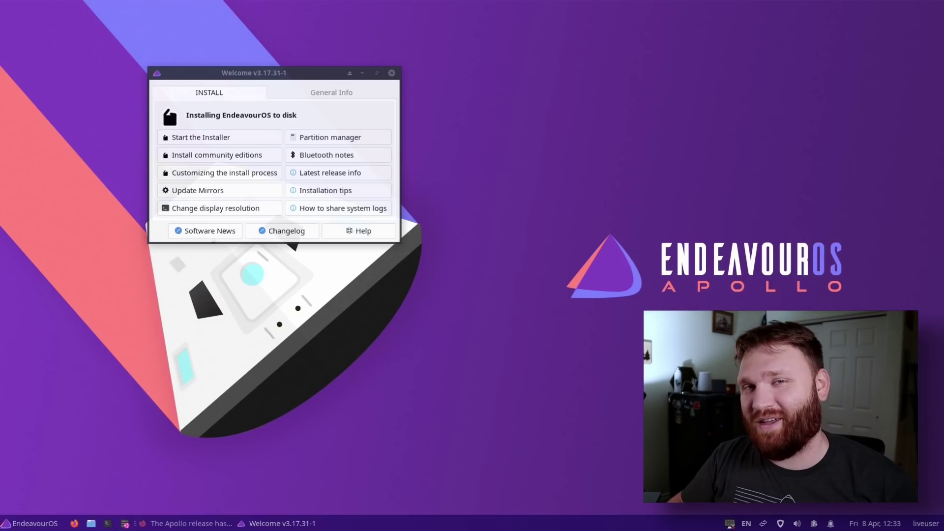
pyautogui.moveTo(319, 73); pyautogui.dragTo(423, 66)
pyautogui.moveTo(357, 66); pyautogui.dragTo(355, 65)
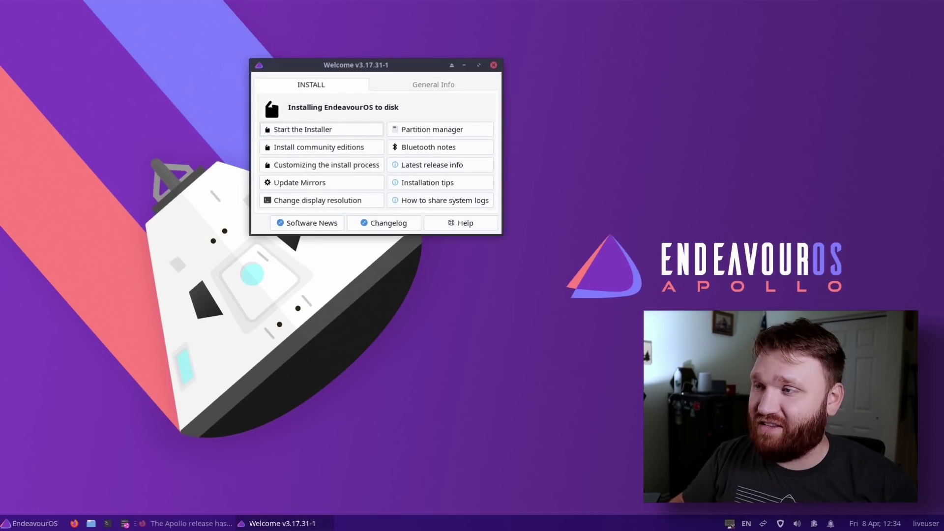
pyautogui.moveTo(356, 65); pyautogui.dragTo(332, 113)
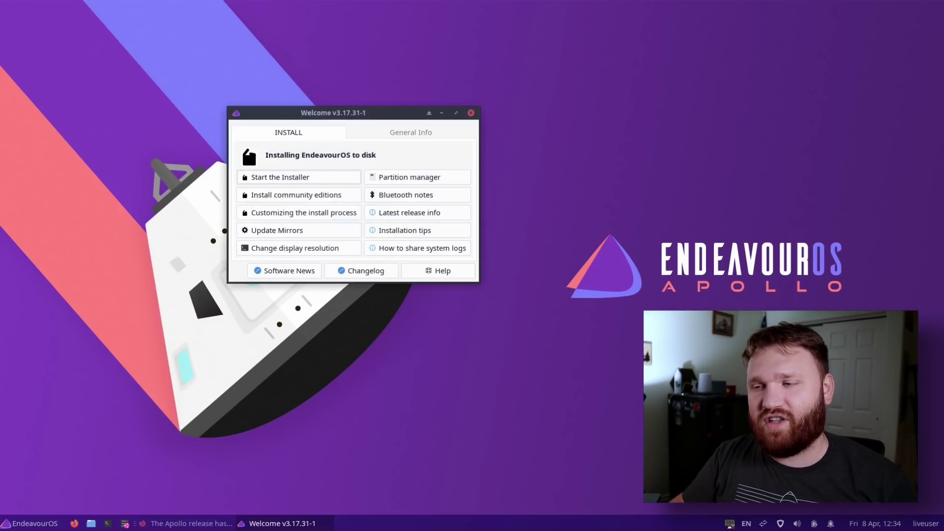
# Switch to Firefox and read the Apollo release article's new features and fixes on the ISO, including display managers, Bluetooth and online install status.
pyautogui.click(185, 523)
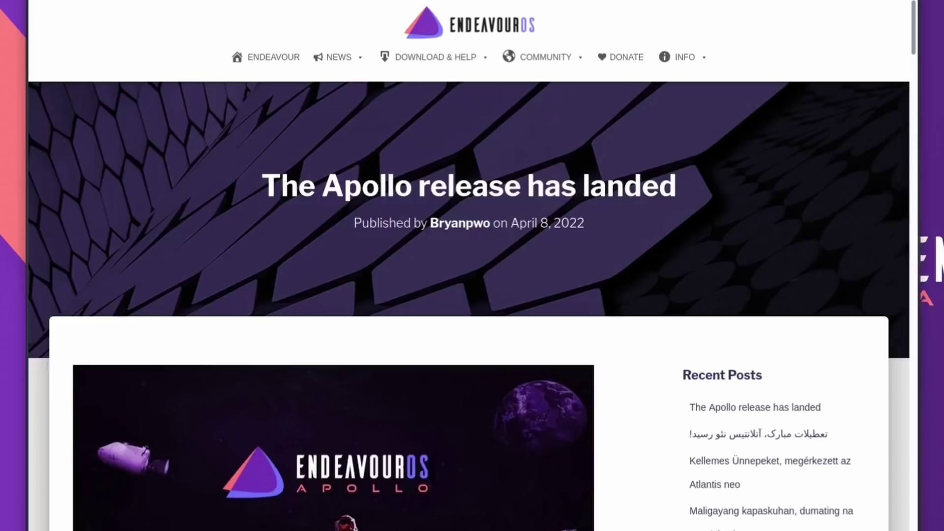
pyautogui.moveTo(262, 186); pyautogui.dragTo(677, 186)
pyautogui.scroll(-15, 472, 295)
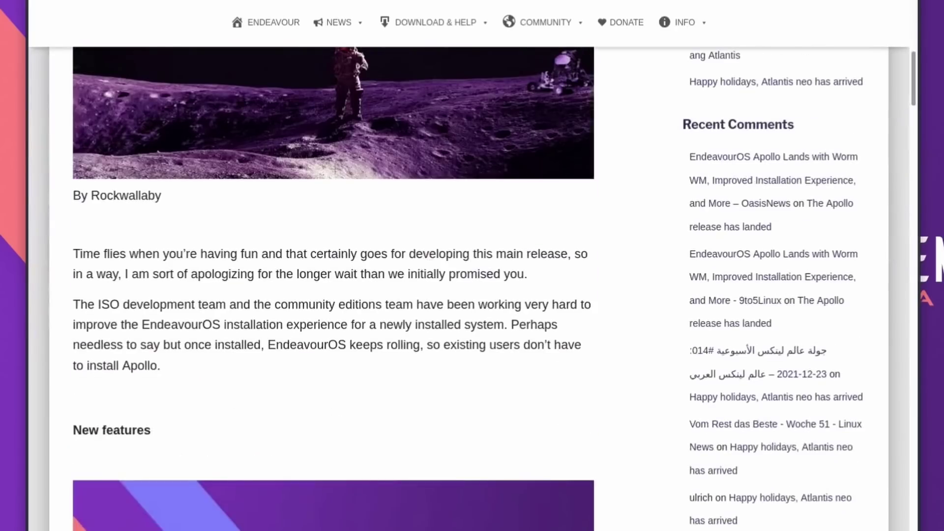
pyautogui.scroll(-8, 472, 295)
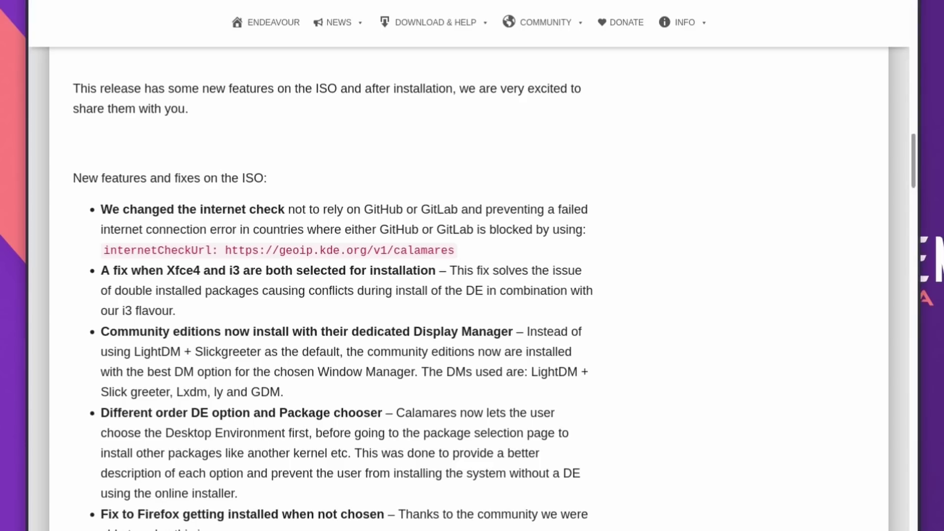
pyautogui.scroll(-3, 468, 289)
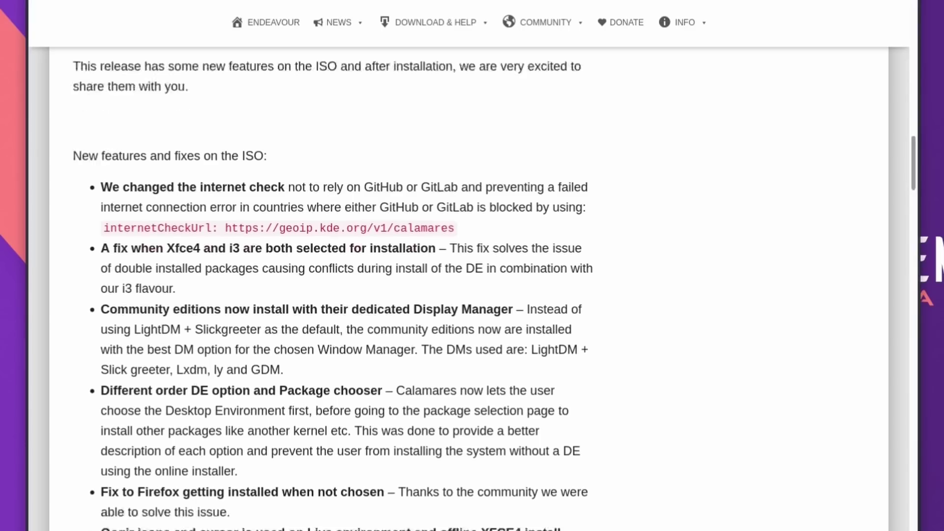
pyautogui.scroll(3, 469, 289)
pyautogui.scroll(-2, 333, 295)
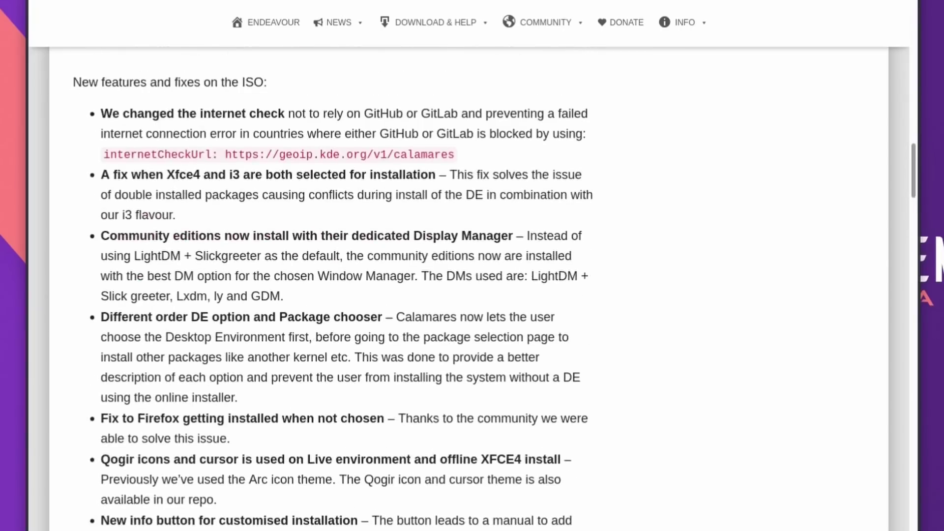
pyautogui.moveTo(384, 235); pyautogui.dragTo(516, 235)
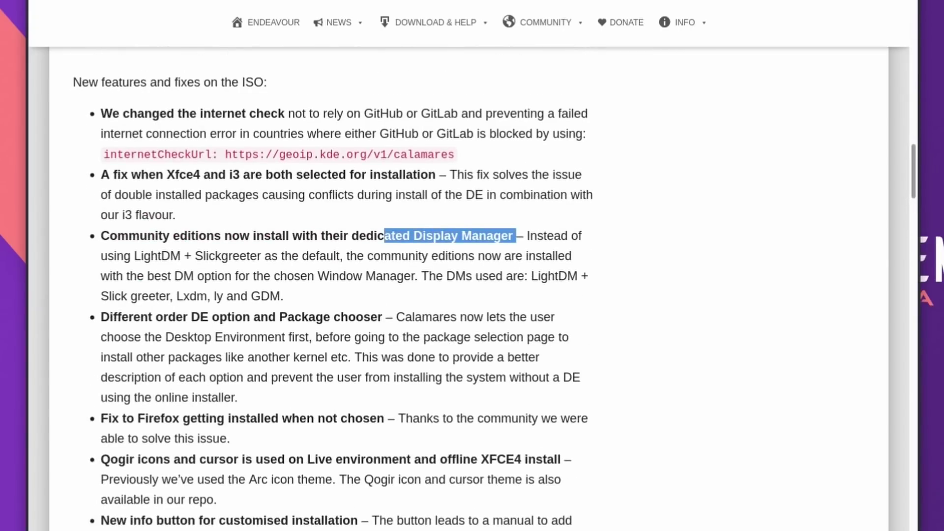
pyautogui.scroll(-4, 333, 295)
pyautogui.scroll(-4, 333, 295)
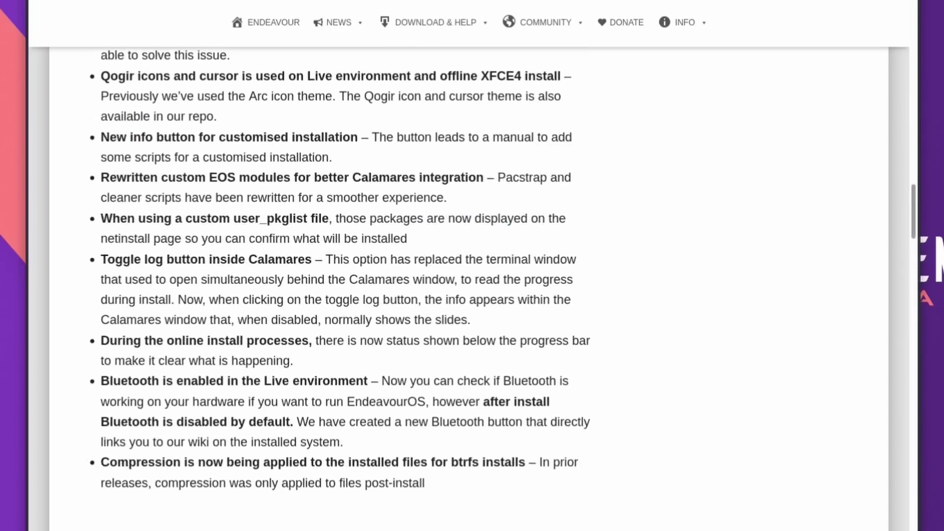
pyautogui.moveTo(113, 381); pyautogui.dragTo(363, 381)
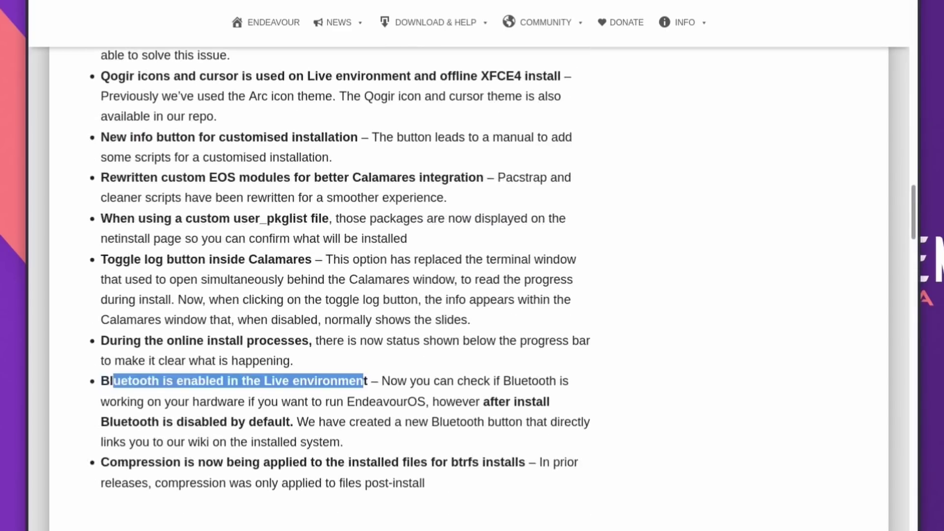
pyautogui.click(364, 381)
pyautogui.moveTo(297, 340); pyautogui.dragTo(109, 341)
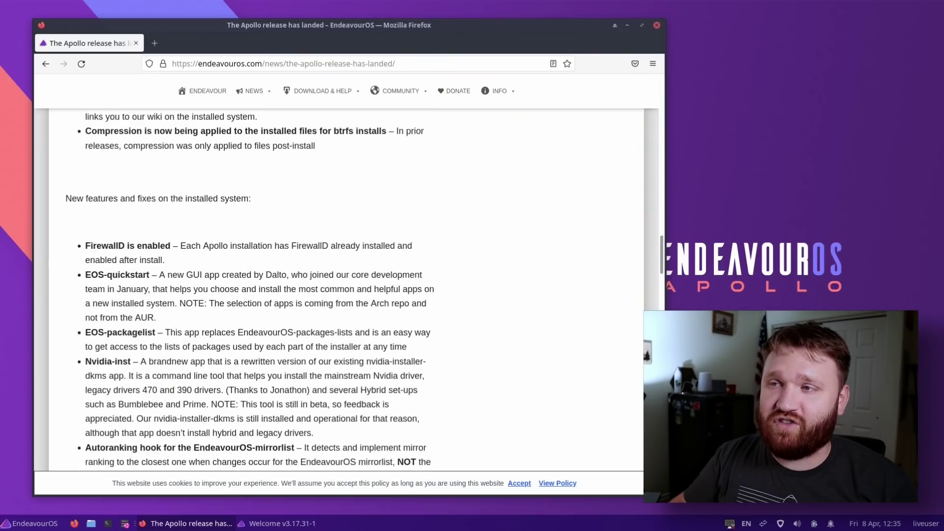
# Review the article's new features and fixes on the installed system, focusing on FirewallD, EOS-quickstart and EOS-packagelist.
pyautogui.scroll(-2, 344, 290)
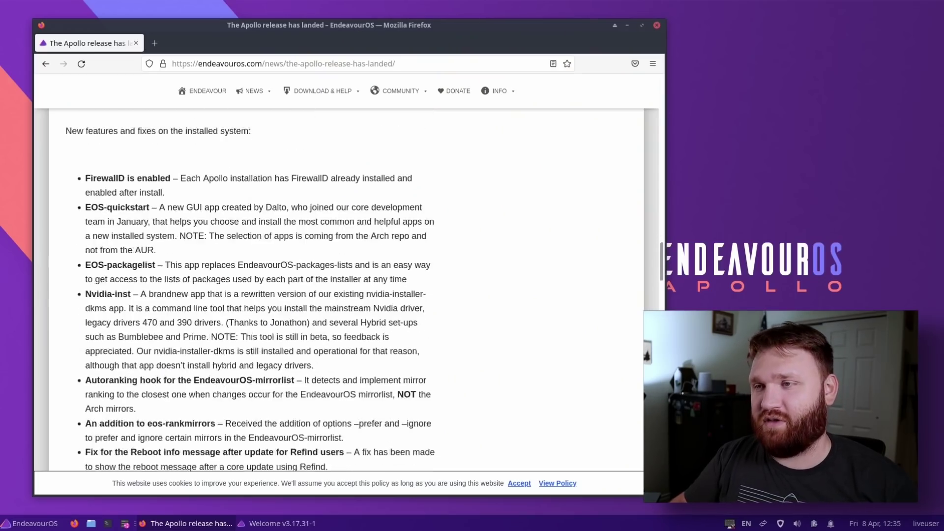
pyautogui.scroll(6, 345, 290)
pyautogui.scroll(3, 344, 290)
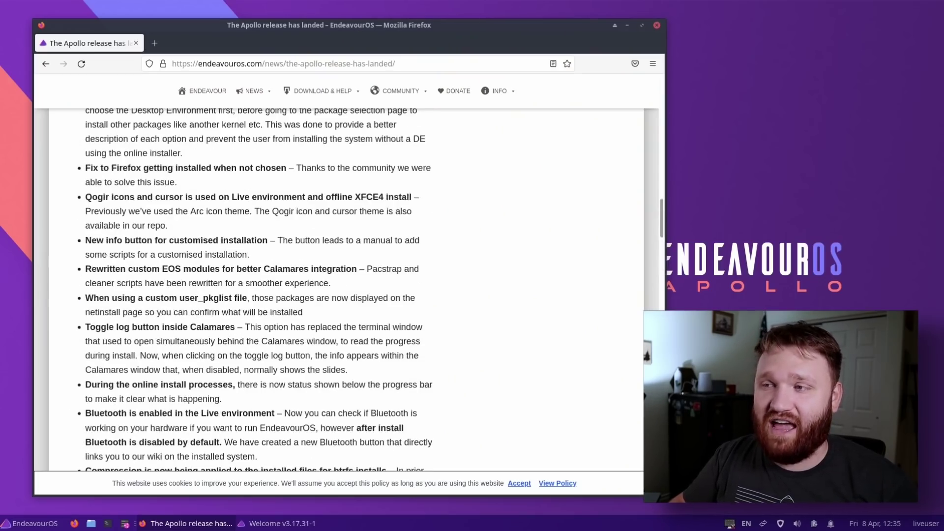
pyautogui.scroll(-10, 344, 290)
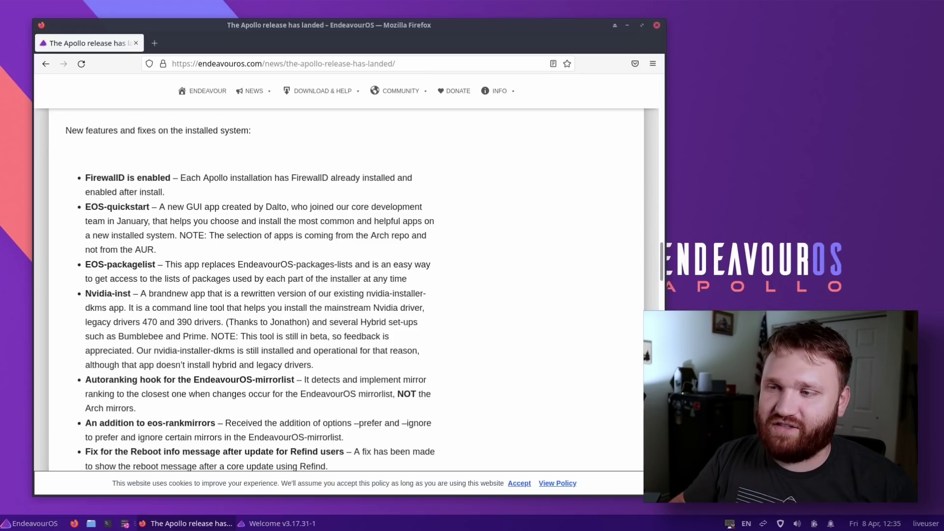
pyautogui.scroll(-3, 344, 290)
pyautogui.scroll(3, 344, 290)
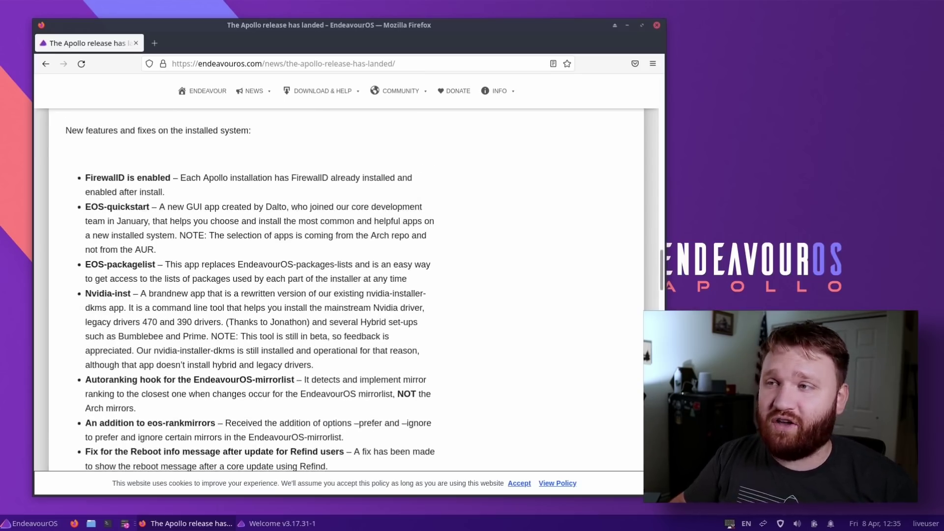
pyautogui.moveTo(91, 207); pyautogui.dragTo(407, 278)
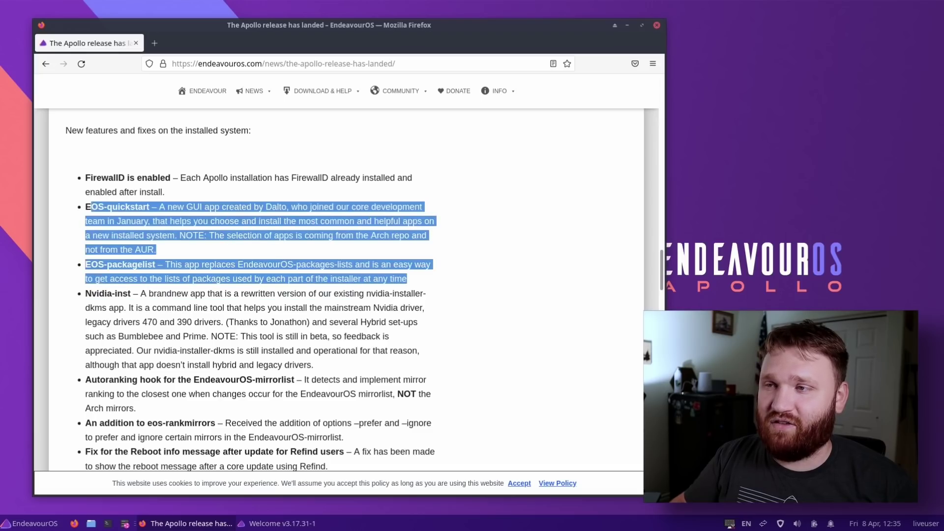
pyautogui.moveTo(86, 177); pyautogui.dragTo(231, 177)
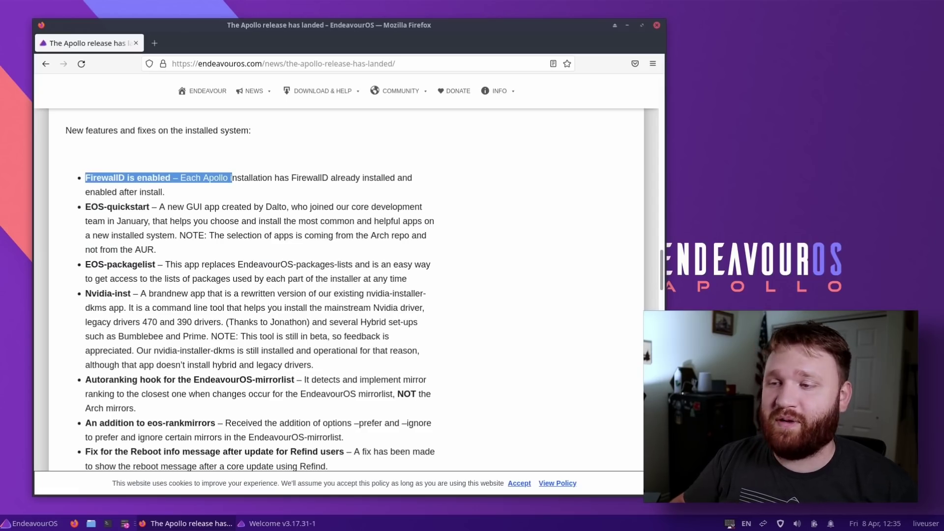
# Examine the article's section on the Worm window manager, including its screenshot and description, through to the end of the post.
pyautogui.scroll(-2, 256, 290)
pyautogui.scroll(-5, 256, 290)
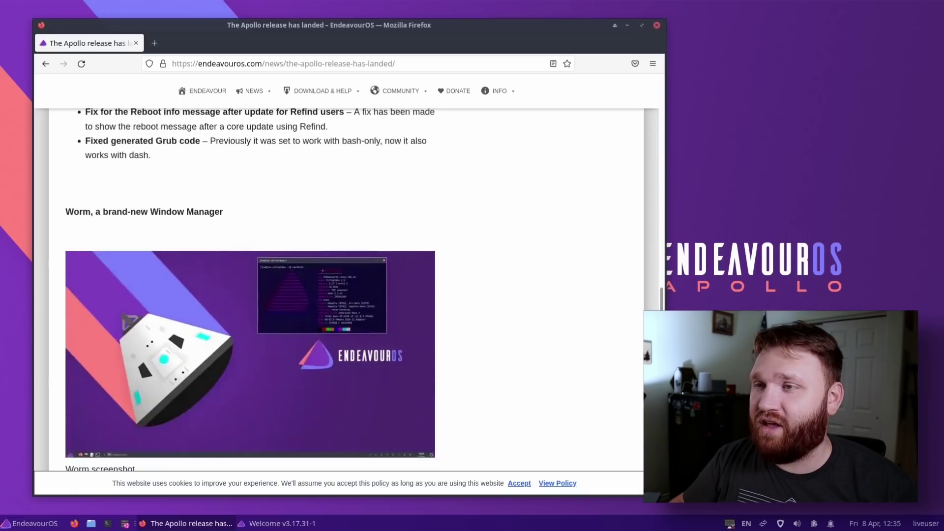
pyautogui.scroll(-2, 256, 290)
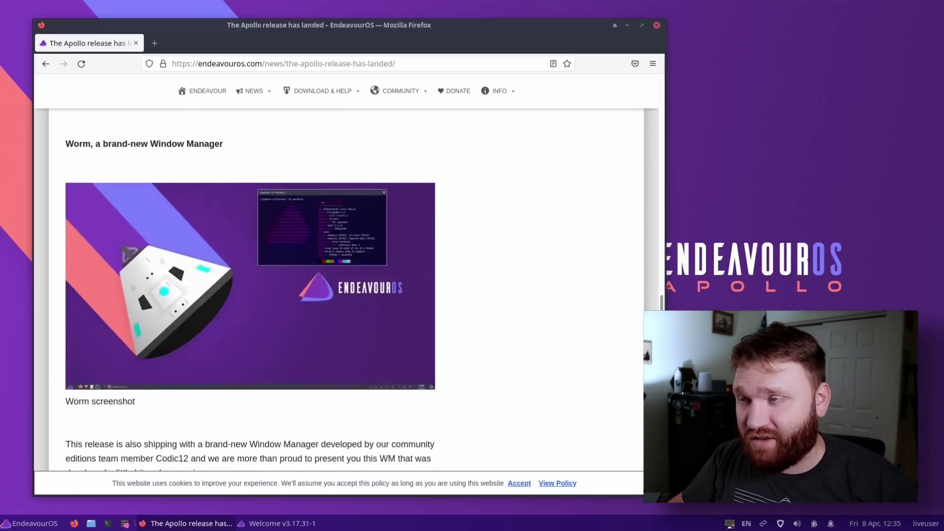
pyautogui.scroll(-6, 250, 291)
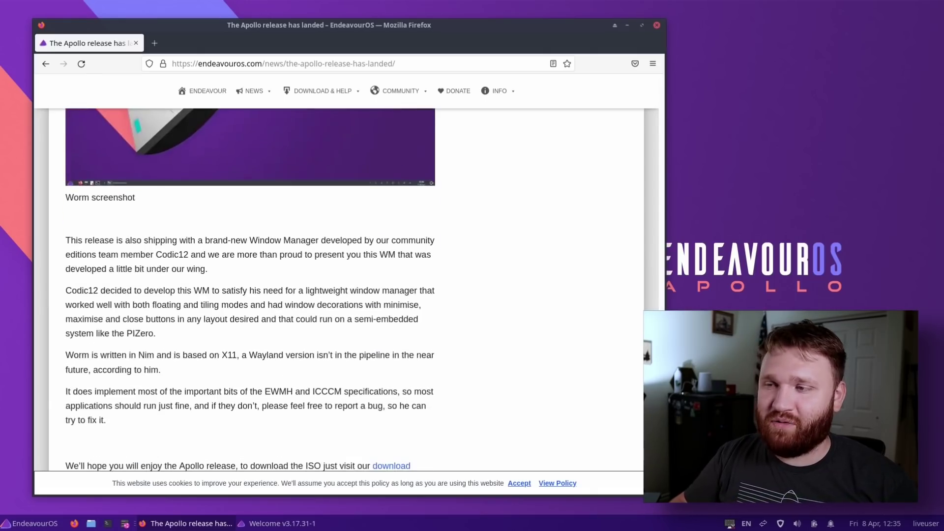
pyautogui.scroll(6, 249, 291)
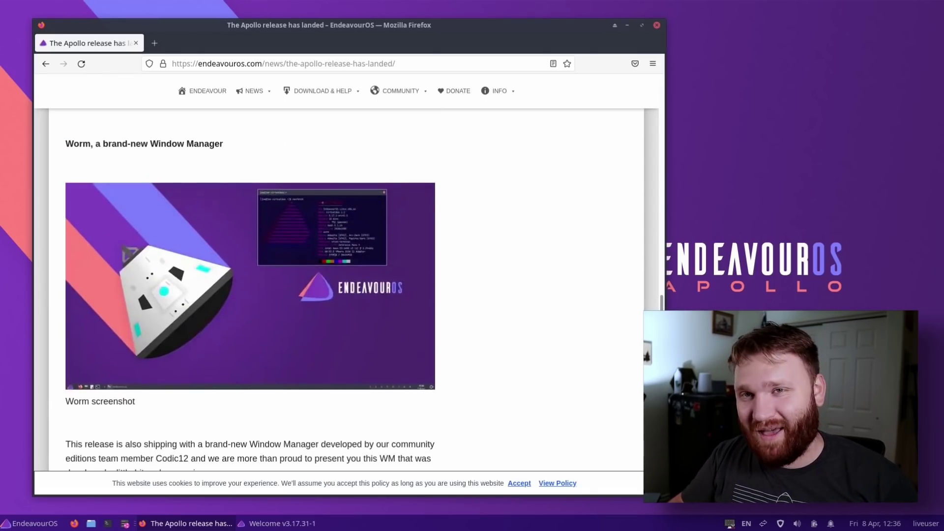
pyautogui.scroll(-2, 250, 290)
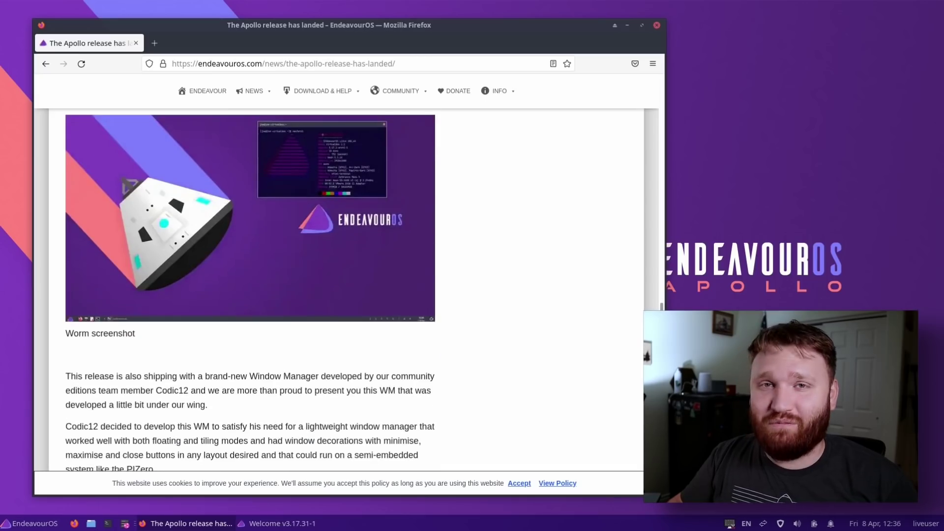
pyautogui.scroll(-4, 250, 291)
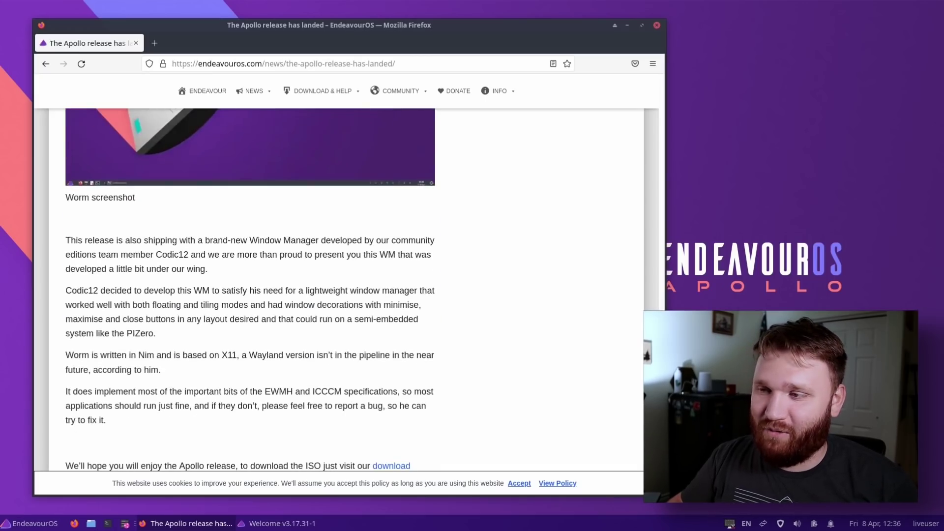
pyautogui.scroll(6, 250, 290)
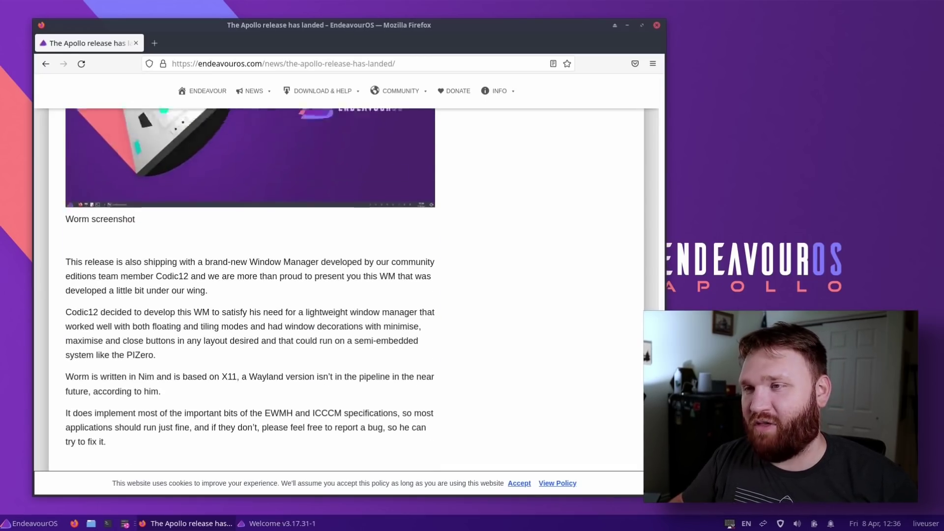
pyautogui.scroll(-12, 250, 290)
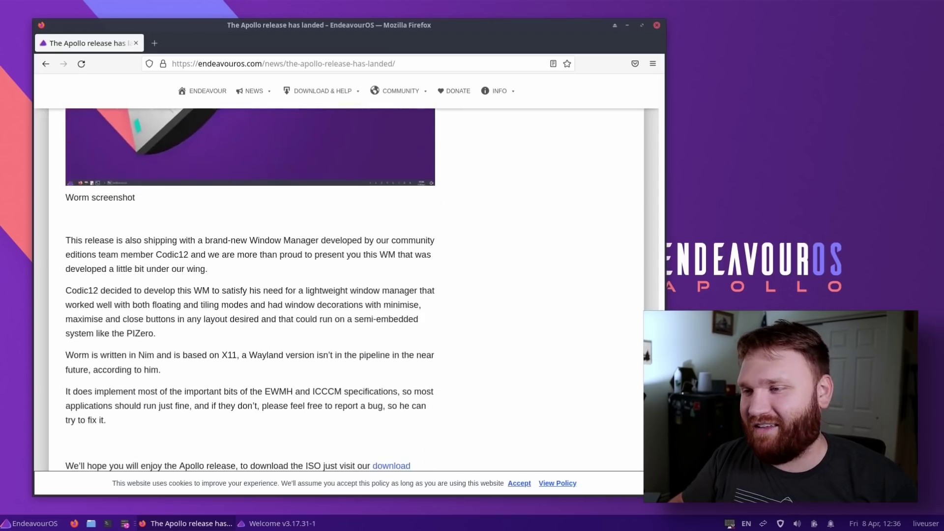
pyautogui.scroll(2, 250, 290)
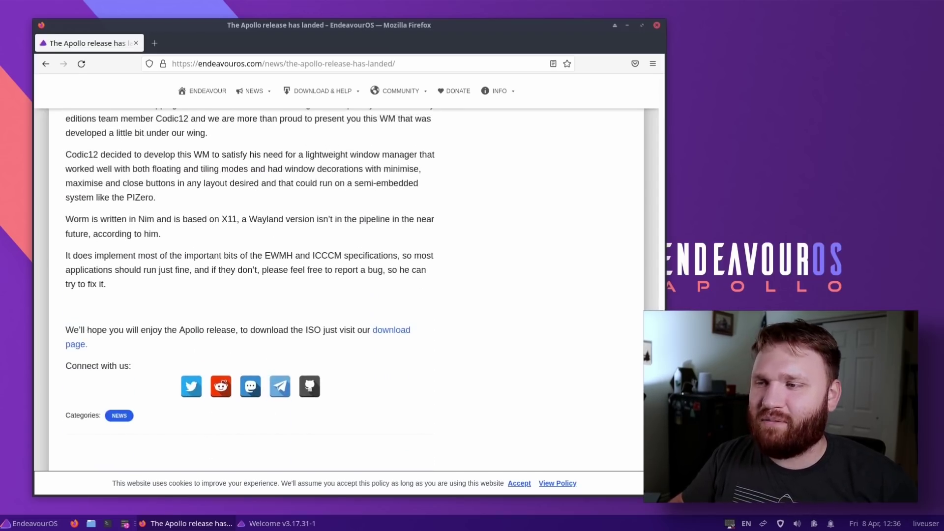
# Minimize the browser, start the EndeavourOS installer from the Welcome window, and reposition the installer so it is fully accessible.
pyautogui.click(627, 25)
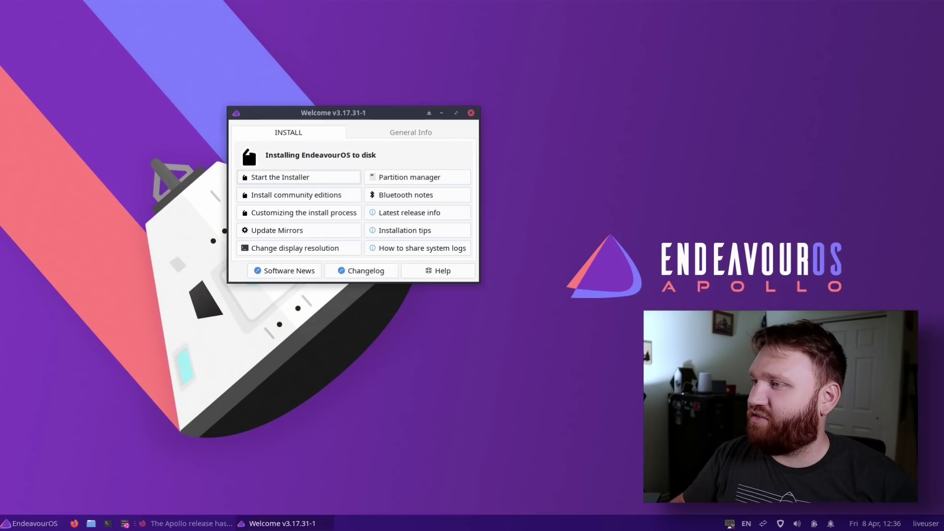
pyautogui.moveTo(354, 111); pyautogui.dragTo(358, 68)
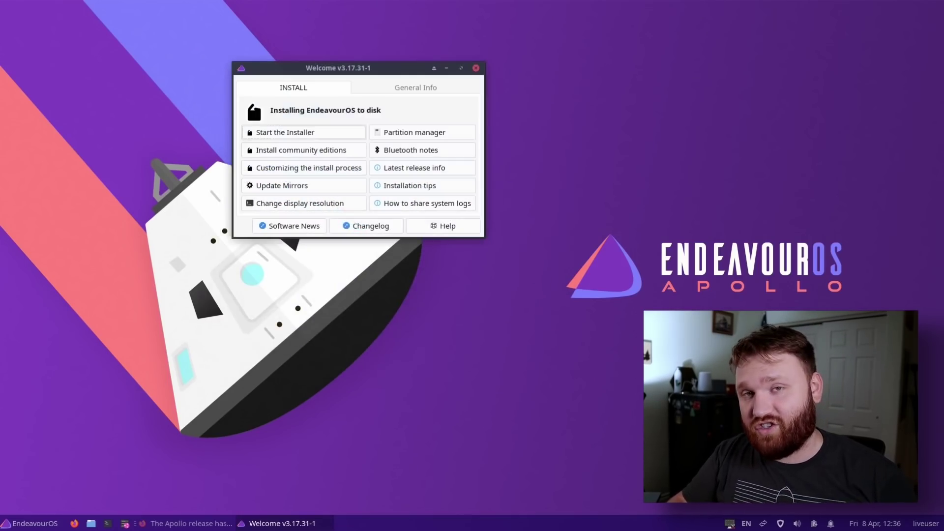
pyautogui.click(303, 132)
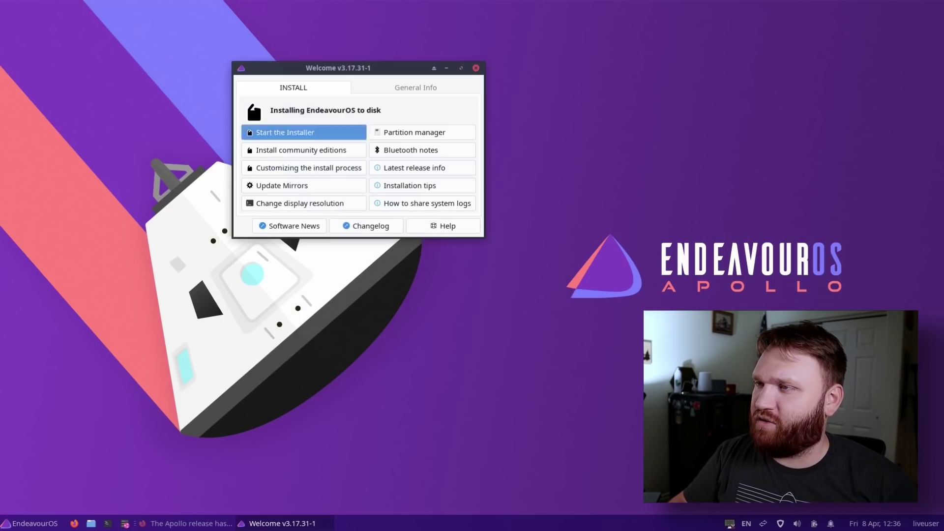
pyautogui.moveTo(452, 208); pyautogui.dragTo(257, 213)
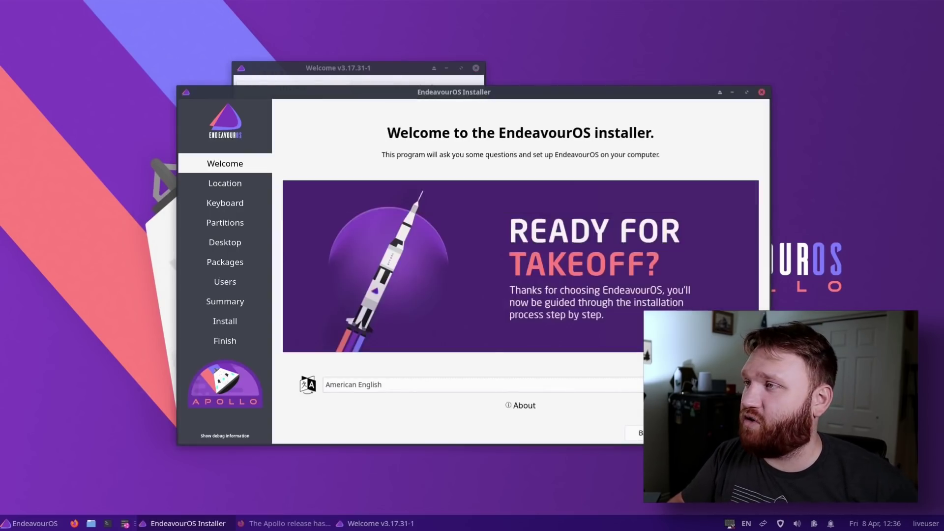
pyautogui.moveTo(454, 92); pyautogui.dragTo(436, 99)
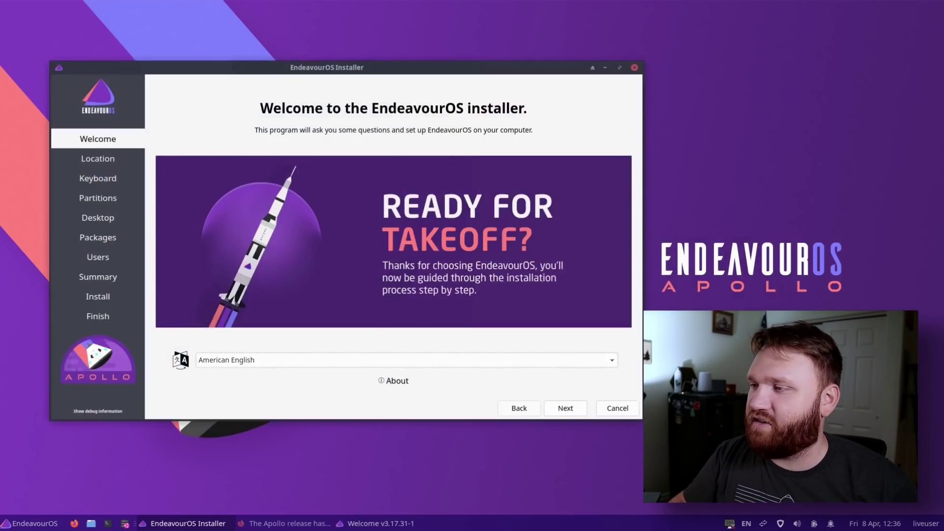
# Accept American English, the preset location and the default English (US) keyboard layout, and continue to the partitioning stage.
pyautogui.click(565, 408)
pyautogui.click(566, 408)
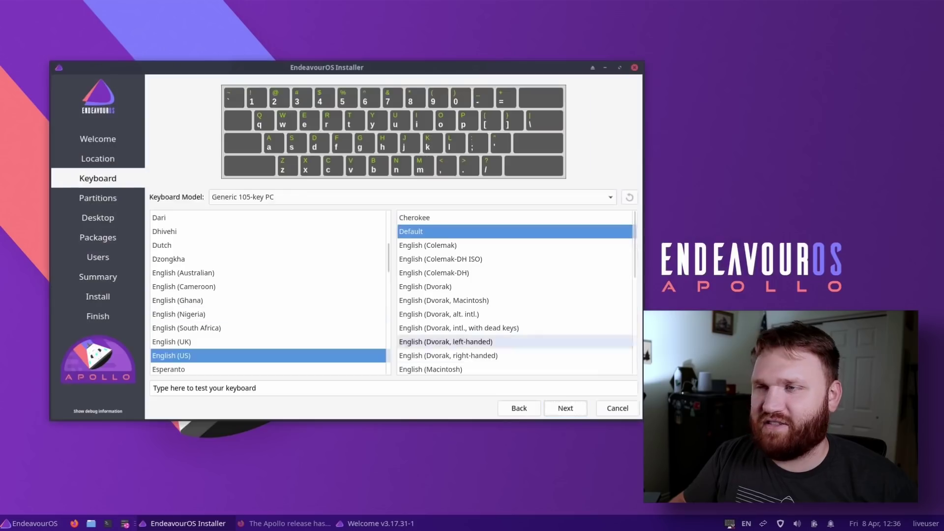
pyautogui.click(565, 409)
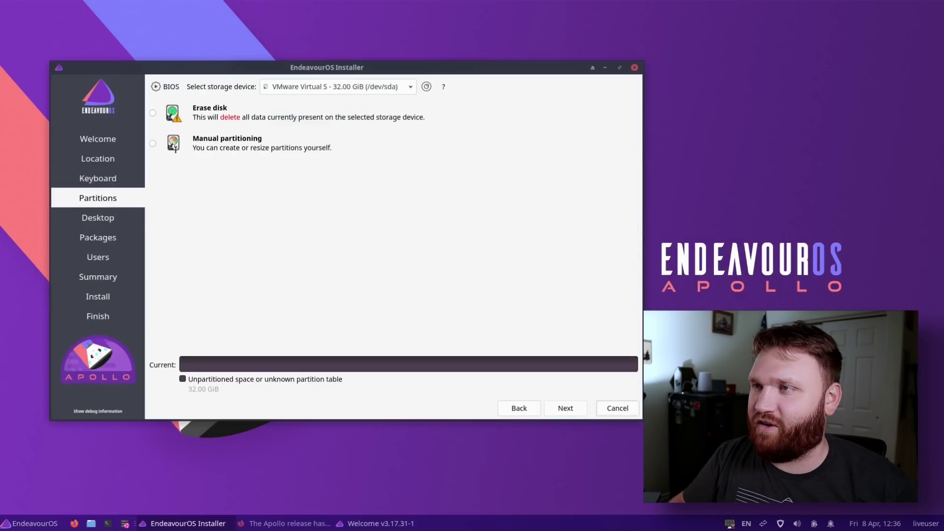
# Choose to erase the 32.00 GiB /dev/sda disk, keeping No Swap and ext4, and continue to desktop selection.
pyautogui.click(152, 113)
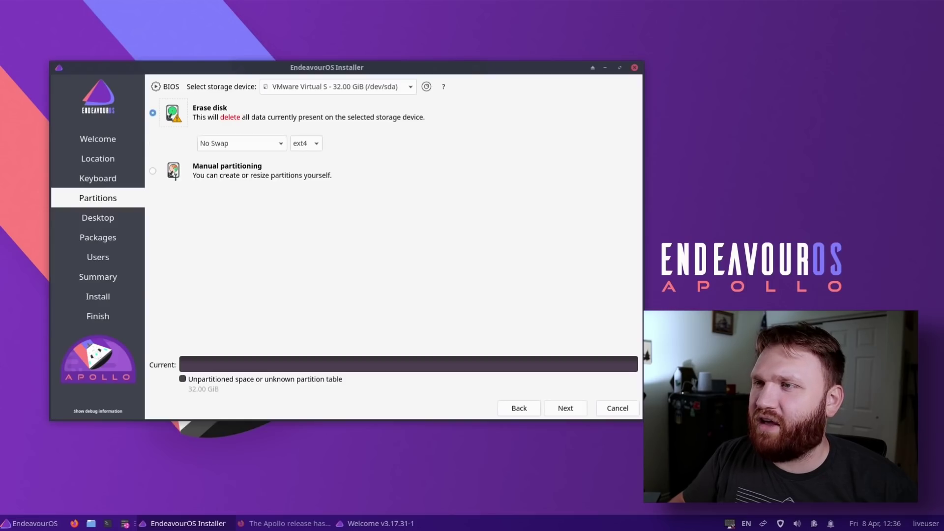
pyautogui.click(566, 409)
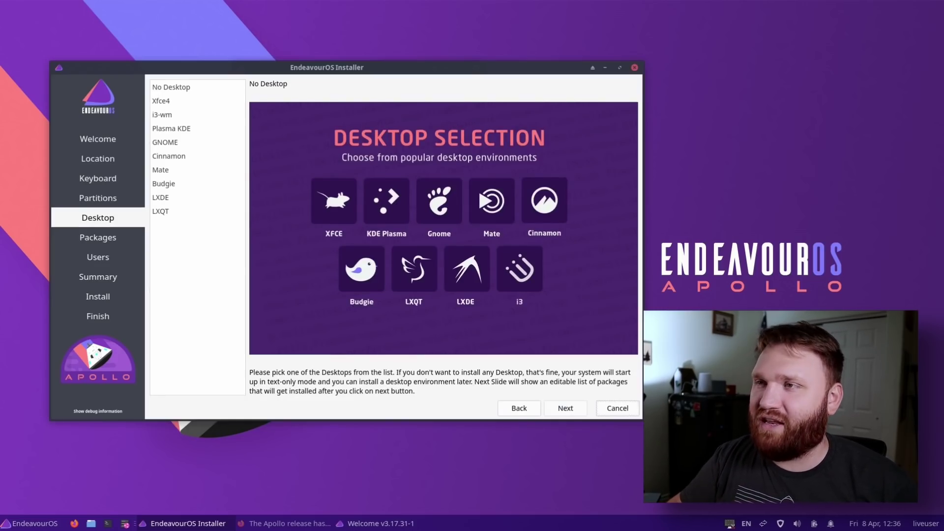
# Preview the desktop options in the installer, including Xfce4, LXQT, LXDE, Budgie, Cinnamon, GNOME and i3-wm.
pyautogui.click(171, 88)
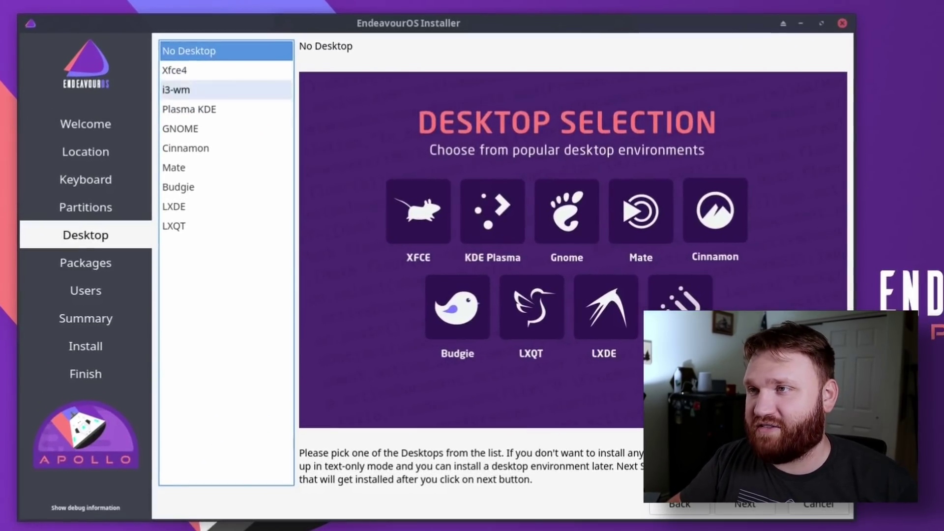
pyautogui.click(174, 70)
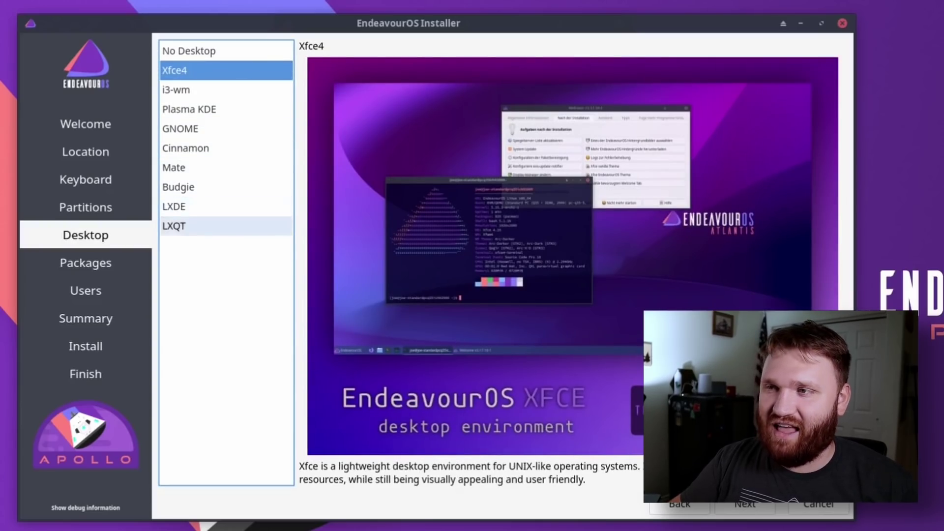
pyautogui.click(174, 225)
pyautogui.click(174, 206)
pyautogui.click(178, 187)
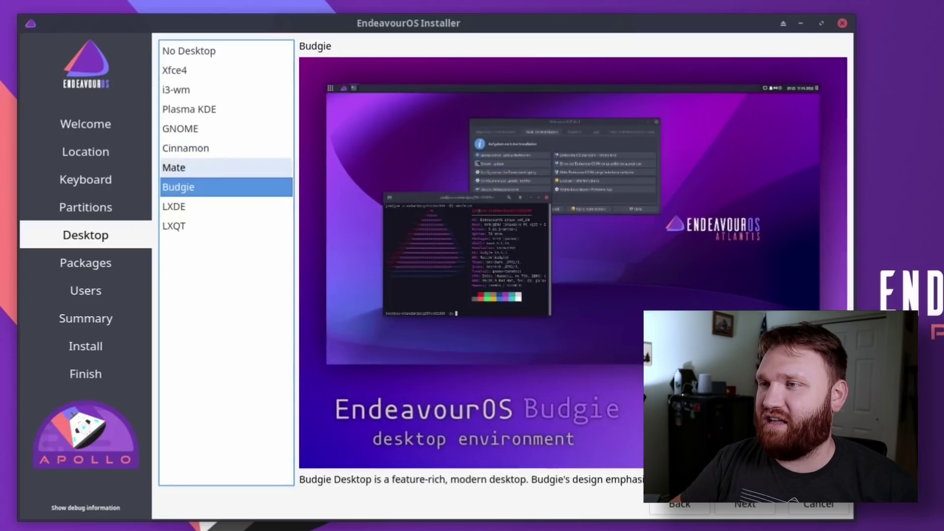
pyautogui.click(185, 148)
pyautogui.click(180, 128)
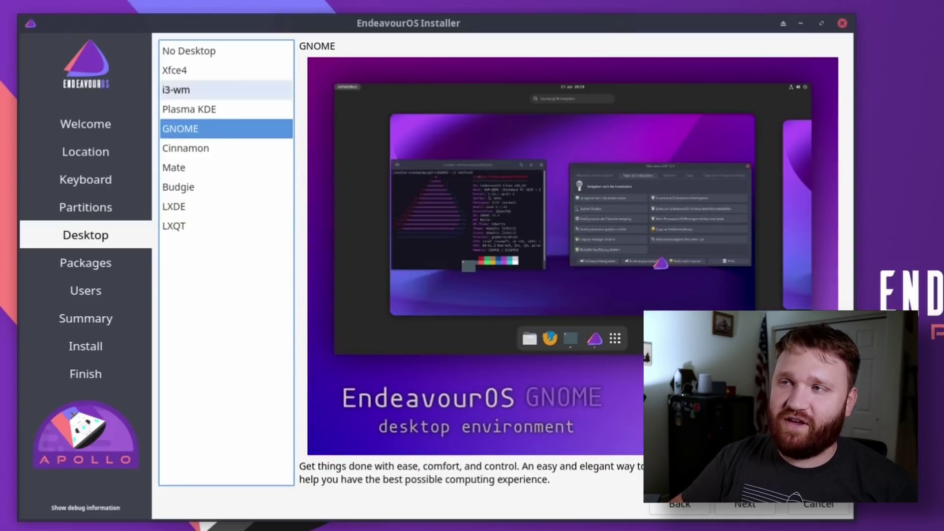
pyautogui.click(176, 90)
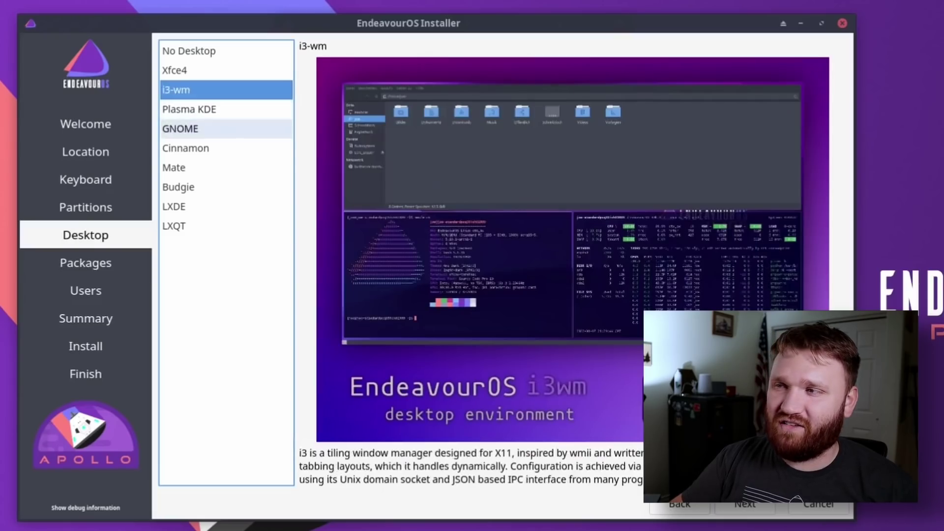
pyautogui.click(180, 128)
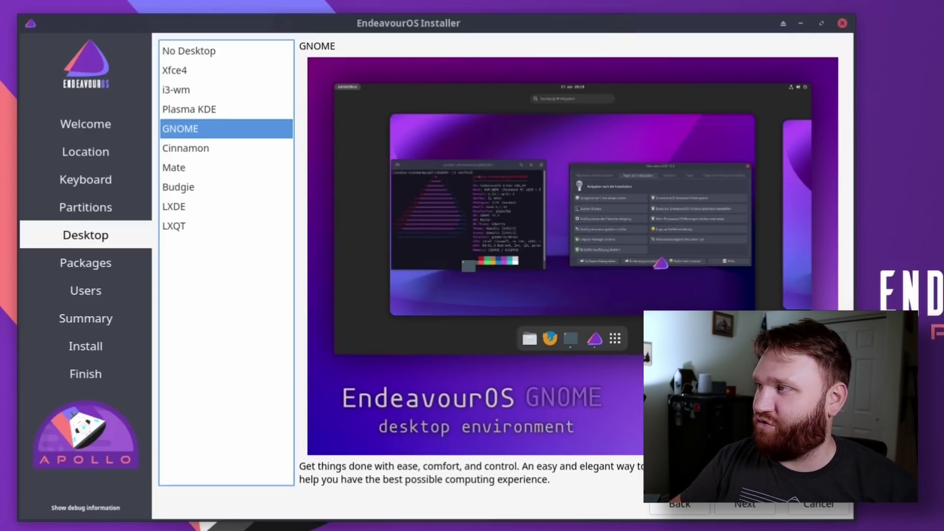
# Quit the current installation process and close the installer at the desktop selection stage.
pyautogui.click(842, 23)
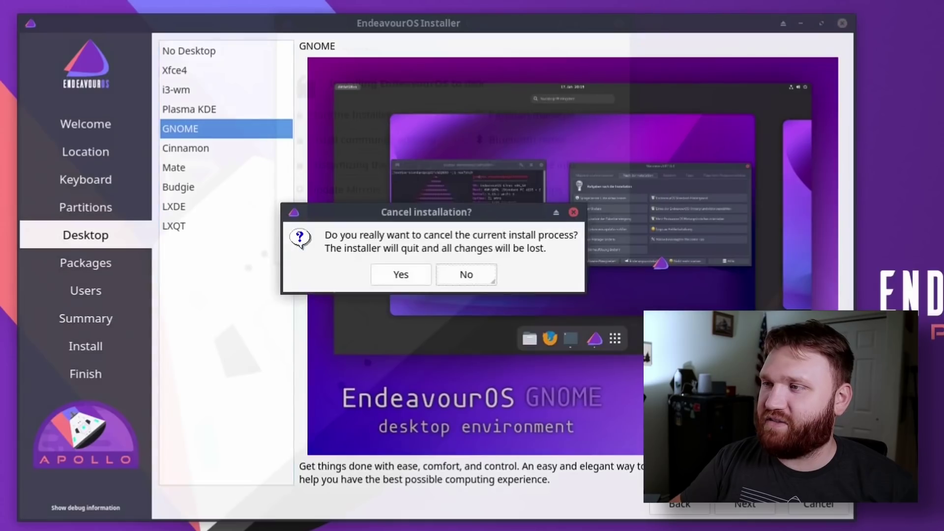
pyautogui.click(467, 274)
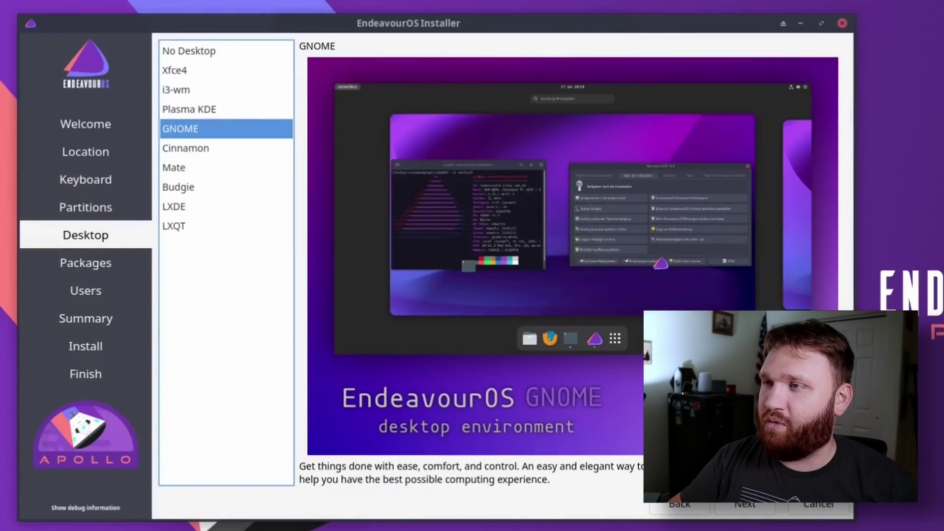
pyautogui.click(842, 23)
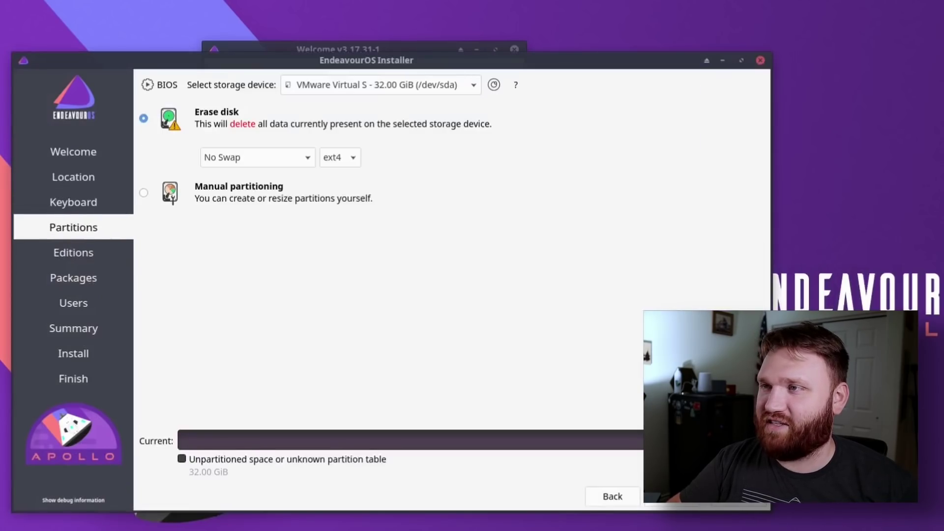
# Check the file system and swap choices for erasing the disk, keep ext4 and No Swap, and continue to the community editions.
pyautogui.click(340, 157)
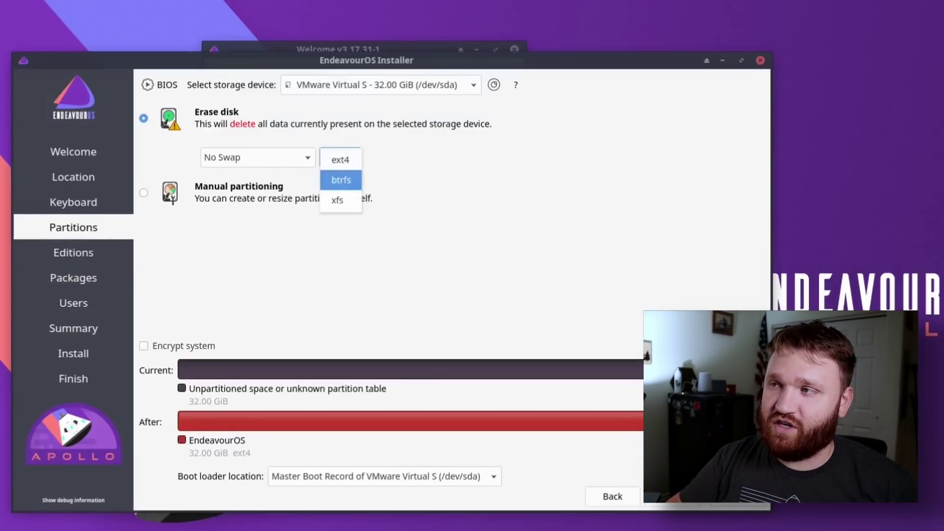
pyautogui.click(257, 157)
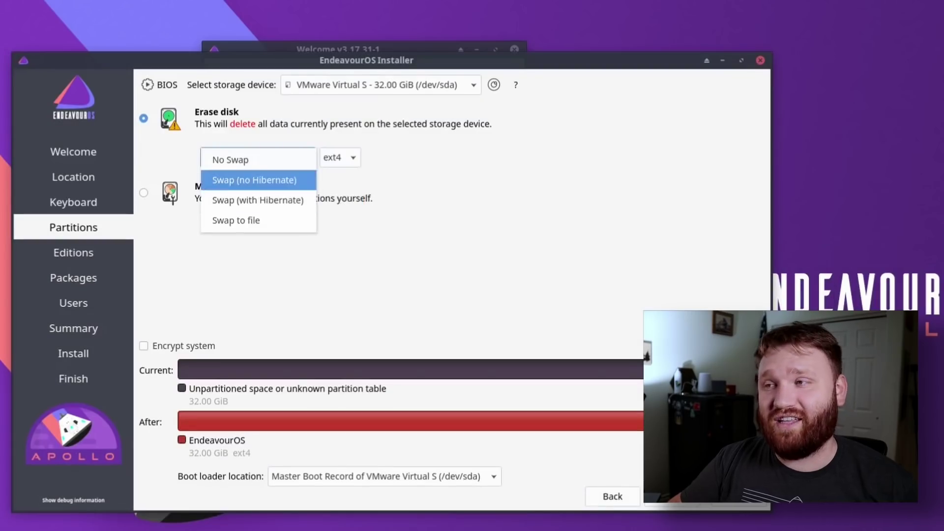
pyautogui.click(230, 159)
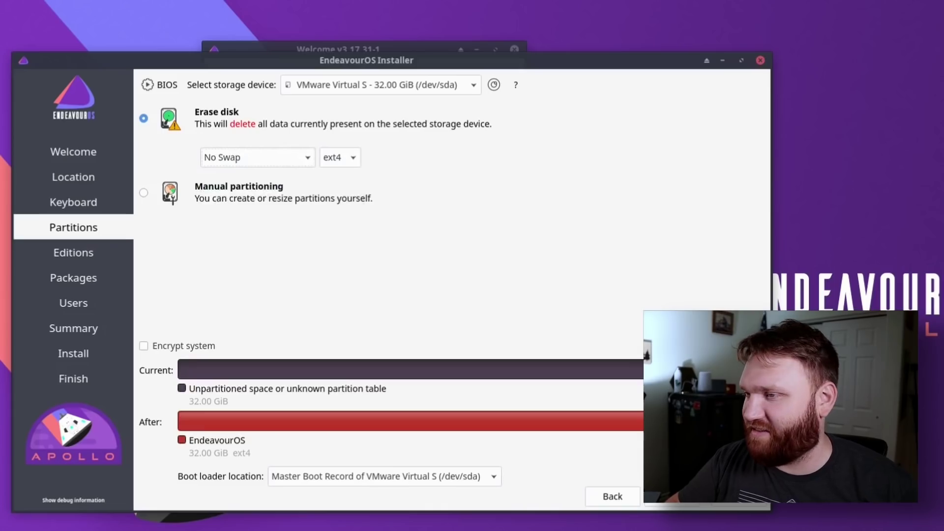
pyautogui.click(677, 496)
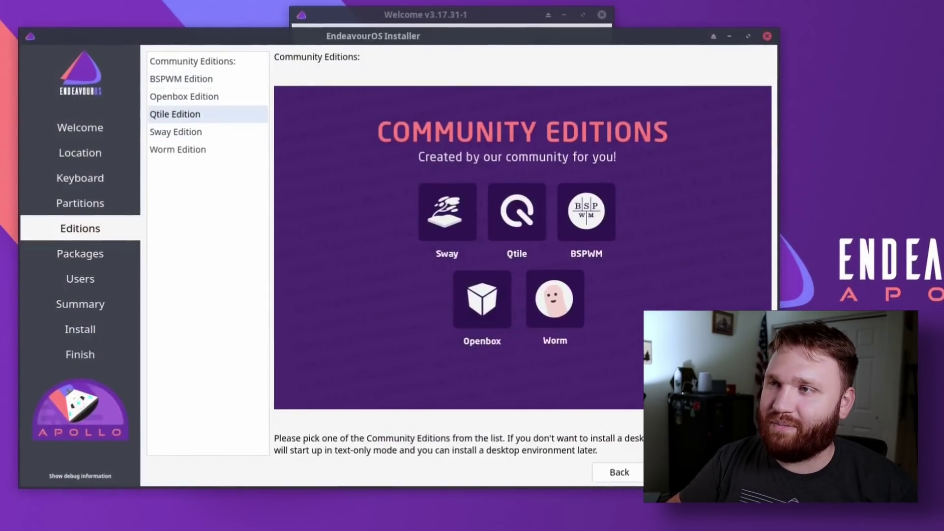
# Preview the BSPWM and Sway editions, choose the Worm Edition, and continue to package selection.
pyautogui.click(208, 79)
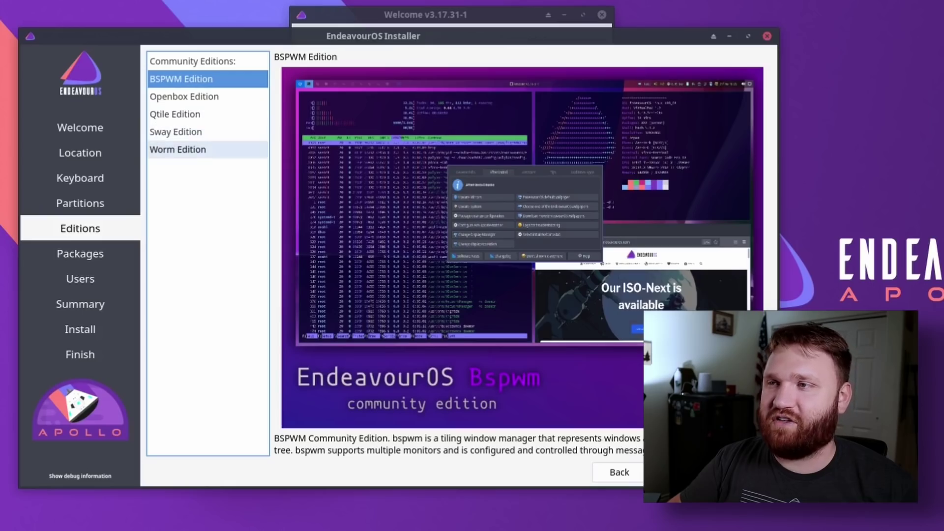
pyautogui.click(176, 132)
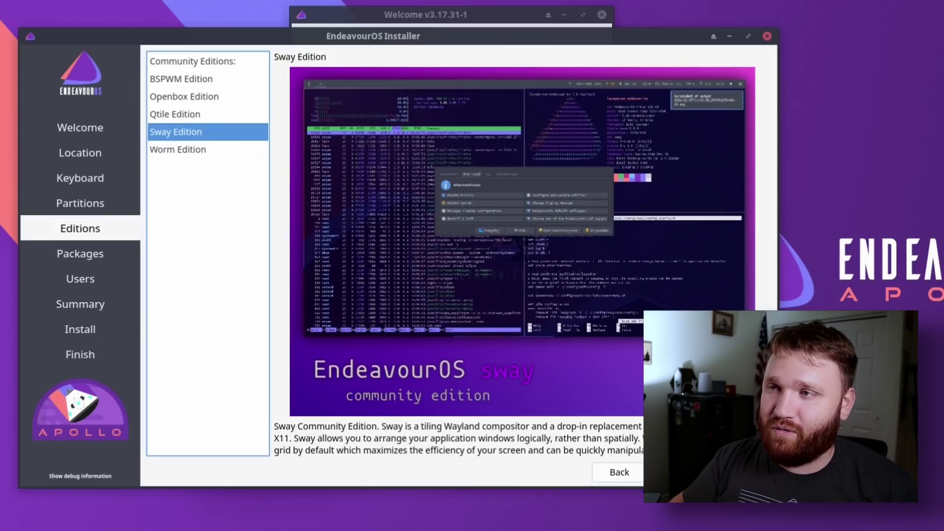
pyautogui.click(178, 150)
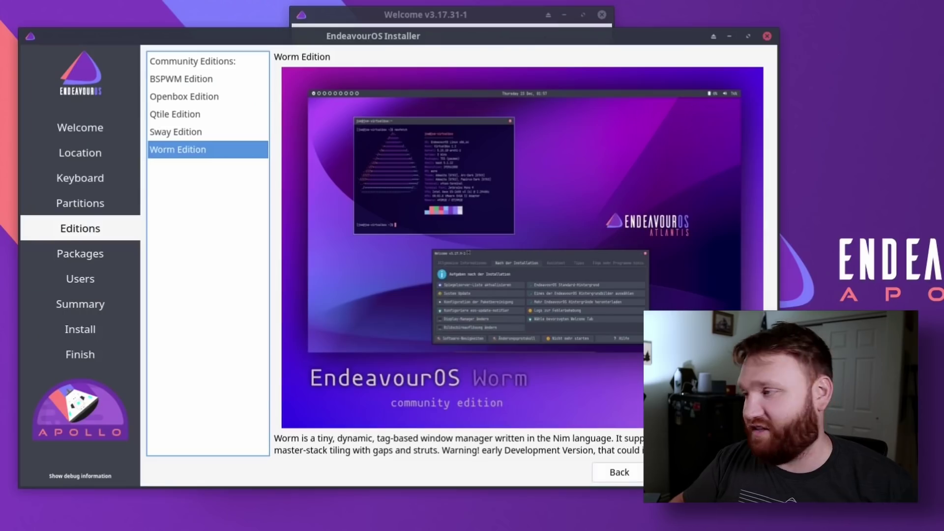
pyautogui.click(680, 472)
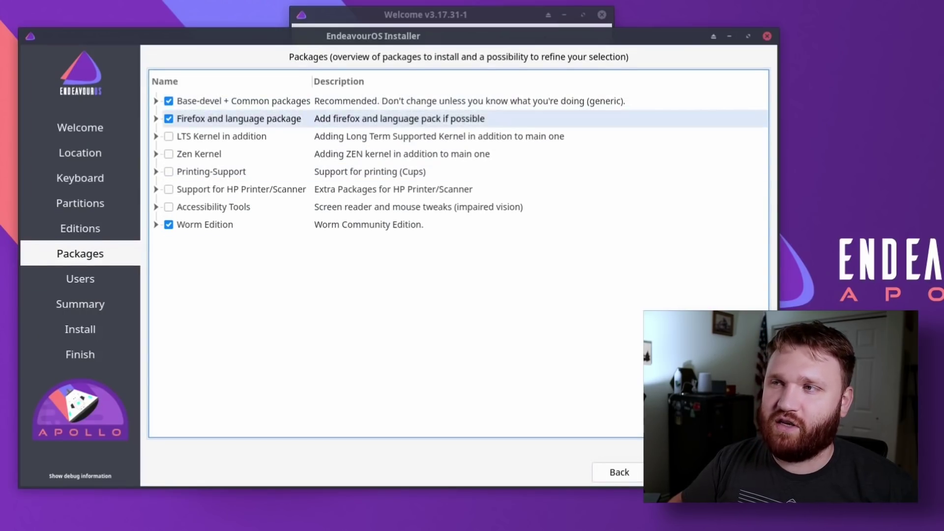
# Look through the Base-devel + Common packages group and add Printing-Support to the installation.
pyautogui.click(155, 101)
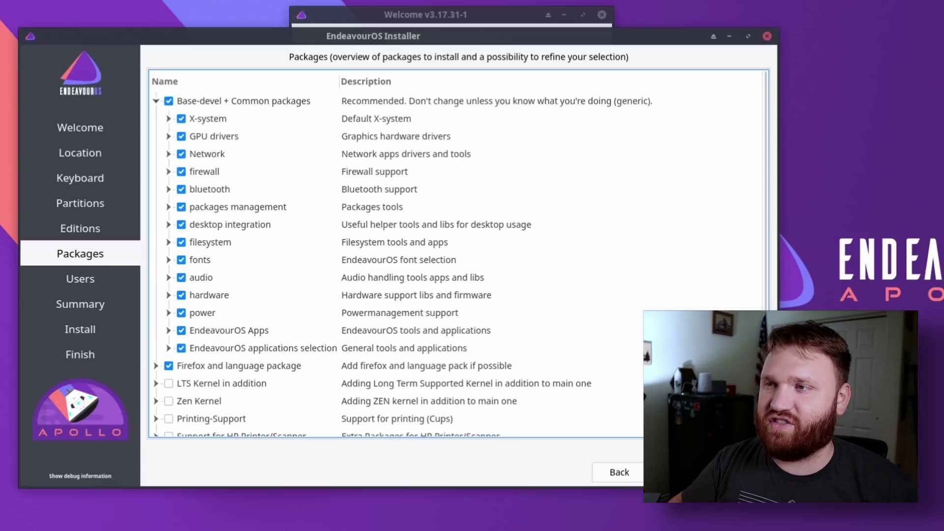
pyautogui.click(156, 101)
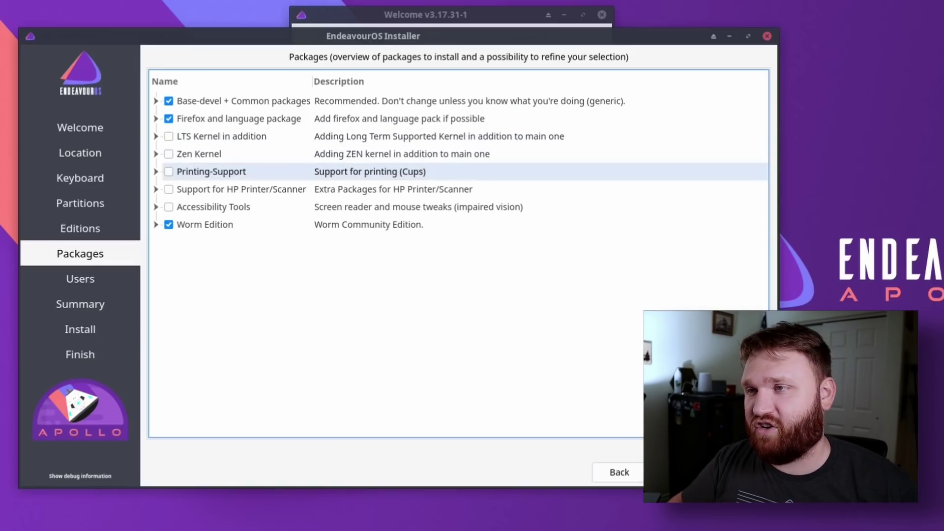
pyautogui.click(168, 172)
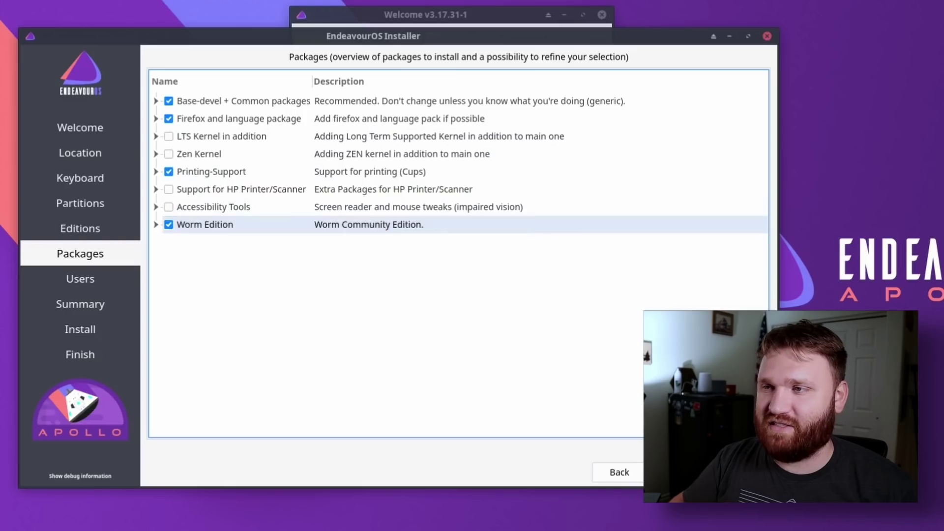
# Review the packages included in the Worm Edition group, collapse it again, and continue to user setup.
pyautogui.click(156, 225)
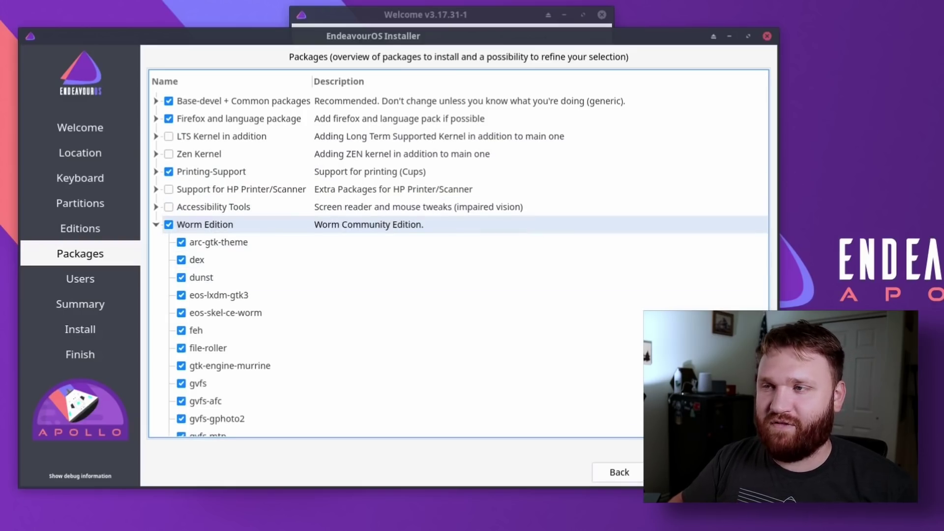
pyautogui.scroll(-4, 393, 348)
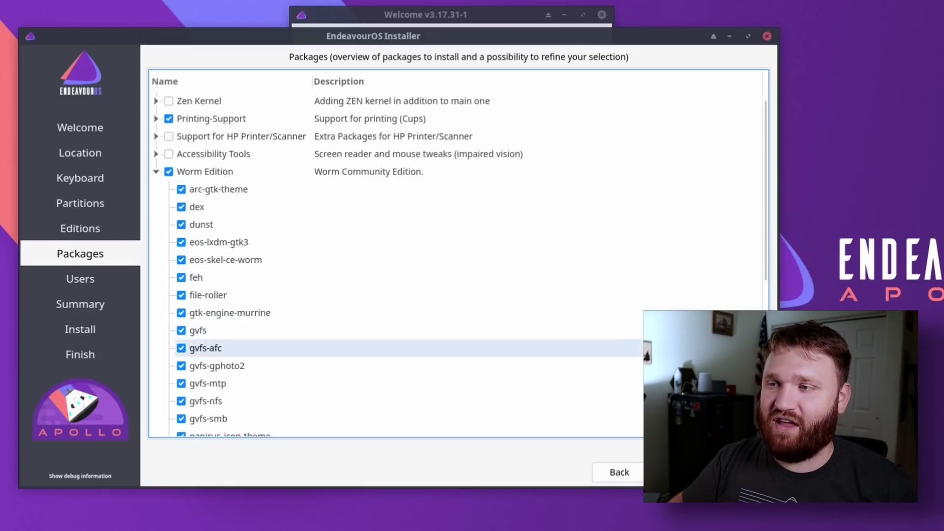
pyautogui.scroll(4, 393, 347)
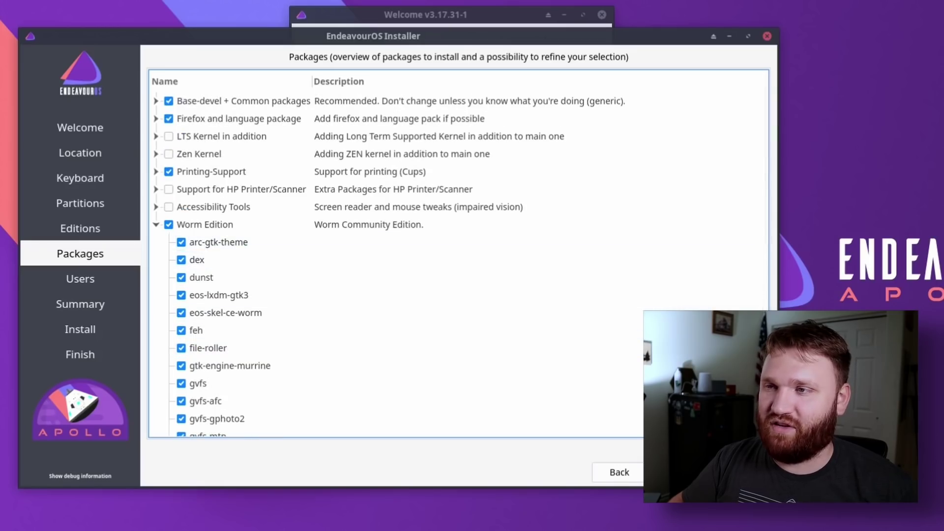
pyautogui.click(156, 225)
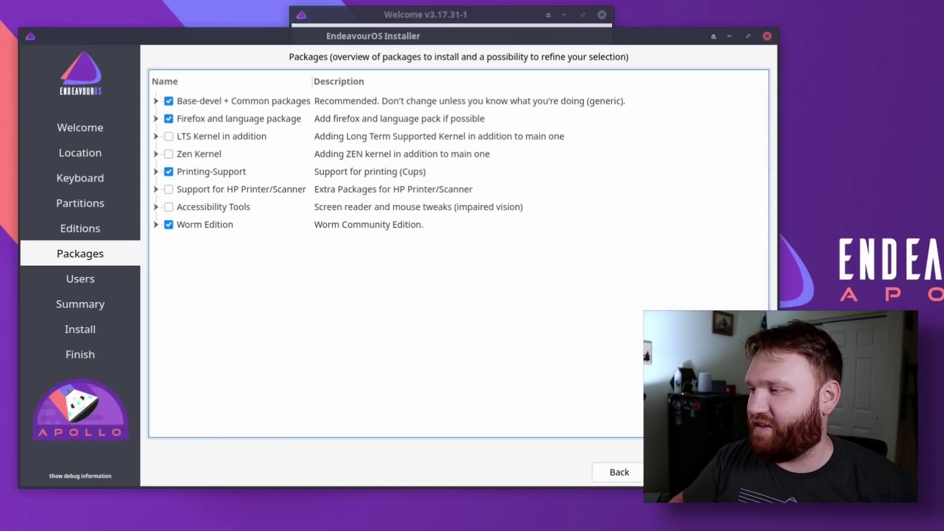
pyautogui.hotkey('alt', 'n')
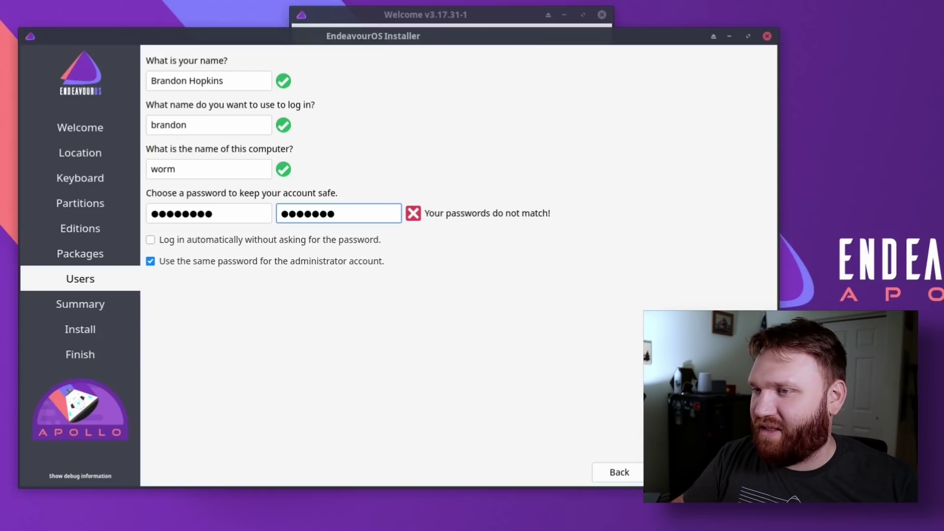
# Re-enter the account password in the confirmation field so both match, and continue to the installation summary.
pyautogui.hotkey('ctrl', 'a')
pyautogui.write('●●●●●●●●')
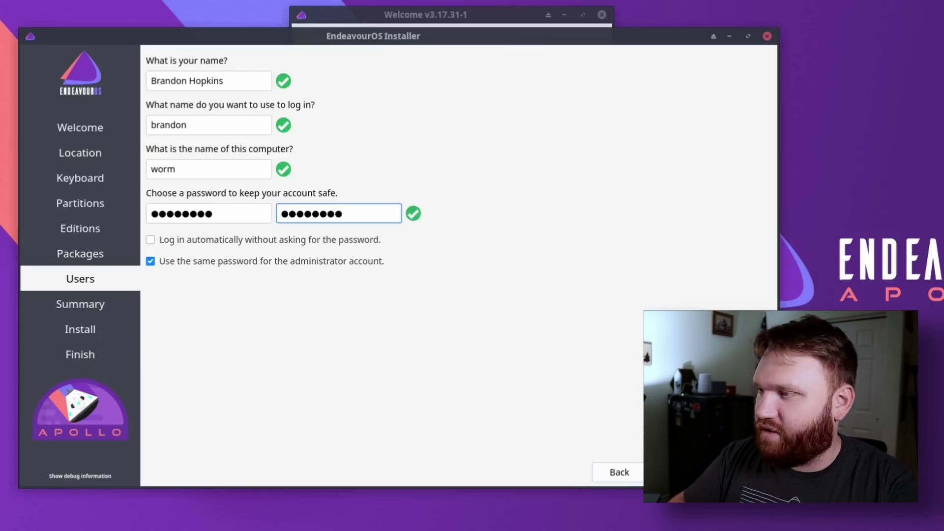
pyautogui.hotkey('alt', 'n')
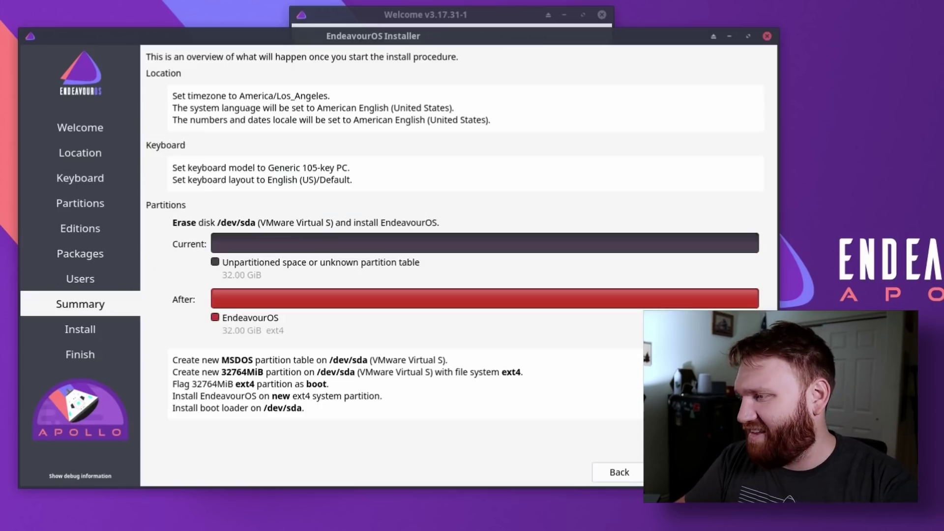
# Start the installation, confirm the disk changes, and choose to restart now once it finishes.
pyautogui.press('Return')
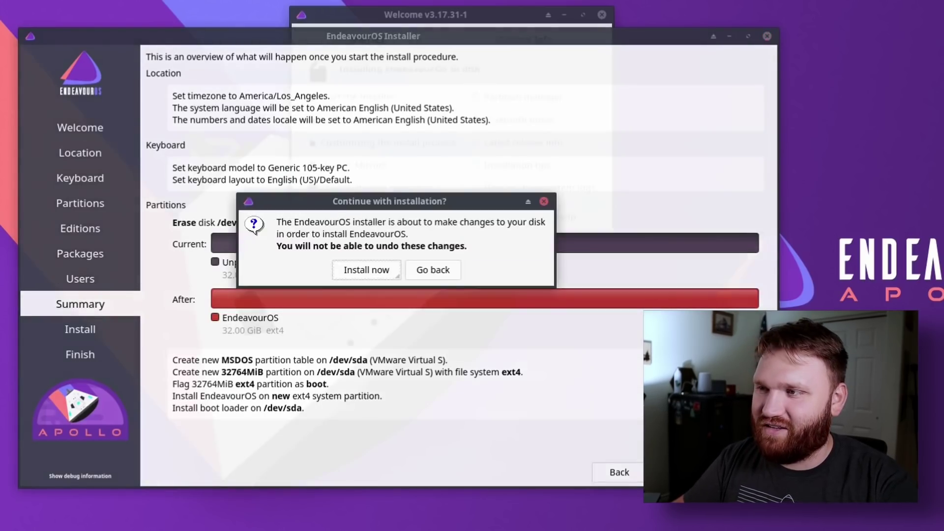
pyautogui.press('Return')
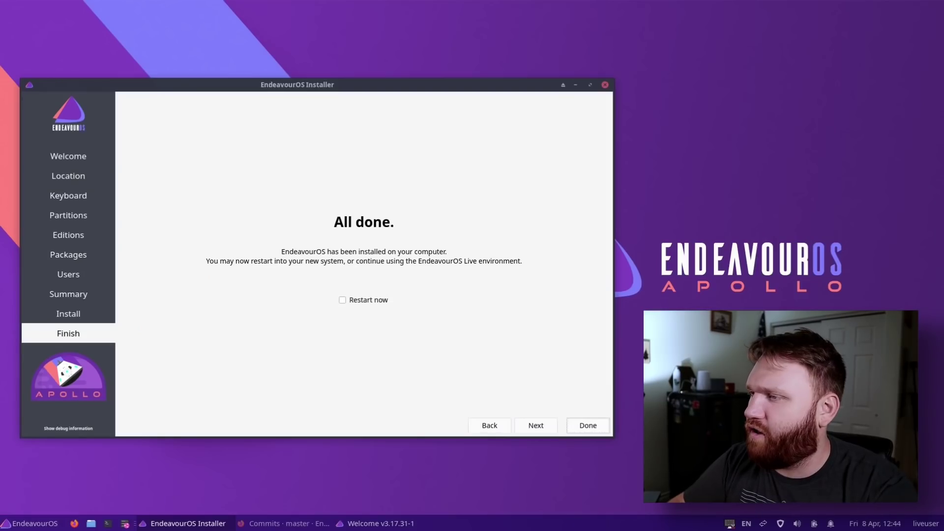
pyautogui.click(342, 300)
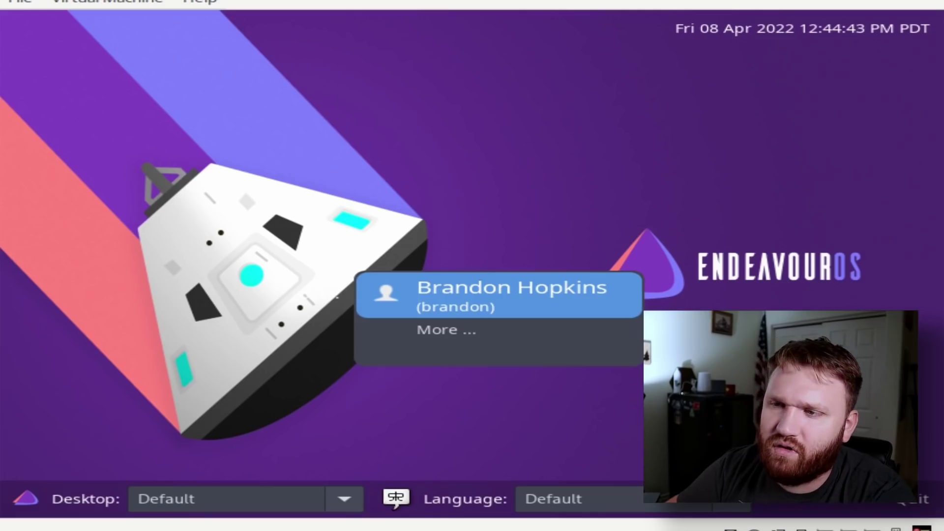
# Log in to the installed system by selecting the user account and entering its password.
pyautogui.press('Return')
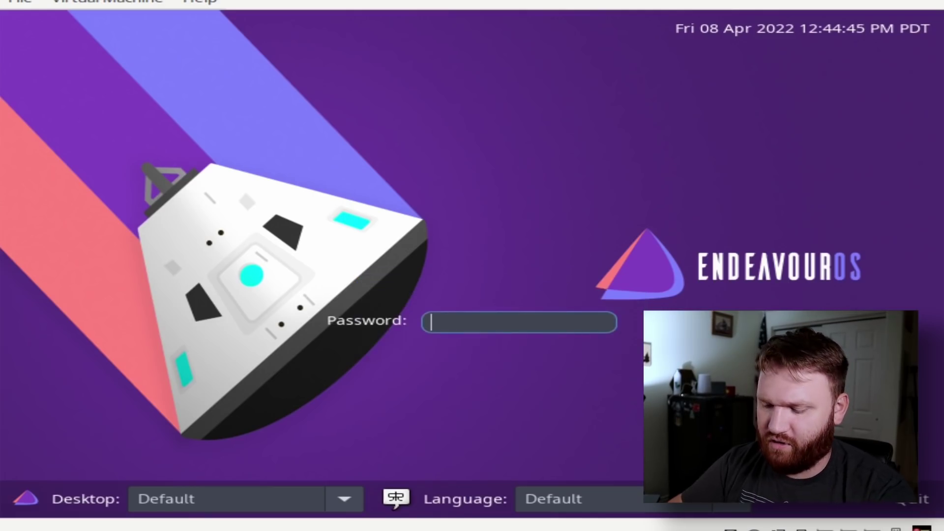
pyautogui.write('*********')
pyautogui.press('Return')
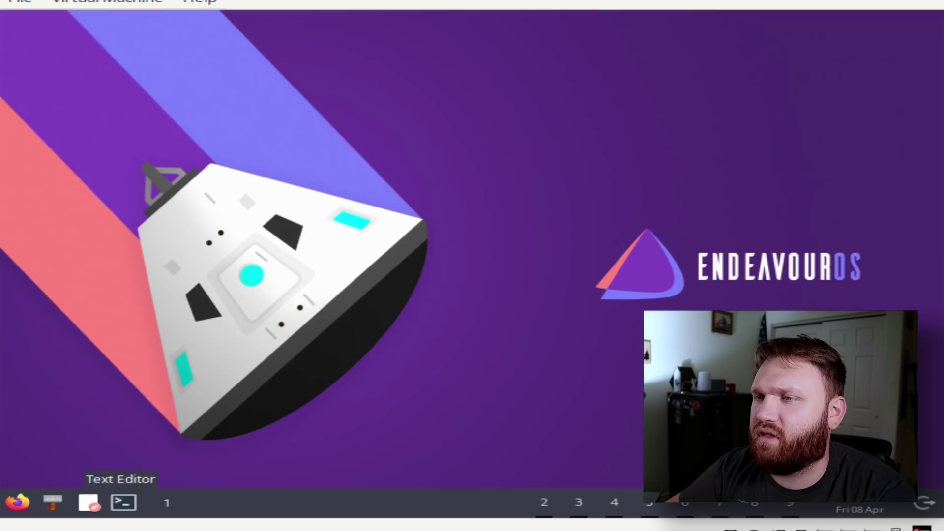
# Open a terminal, set the screen resolution with "xrandr -s 1920x1080", and reposition the terminal window on the desktop.
pyautogui.click(123, 502)
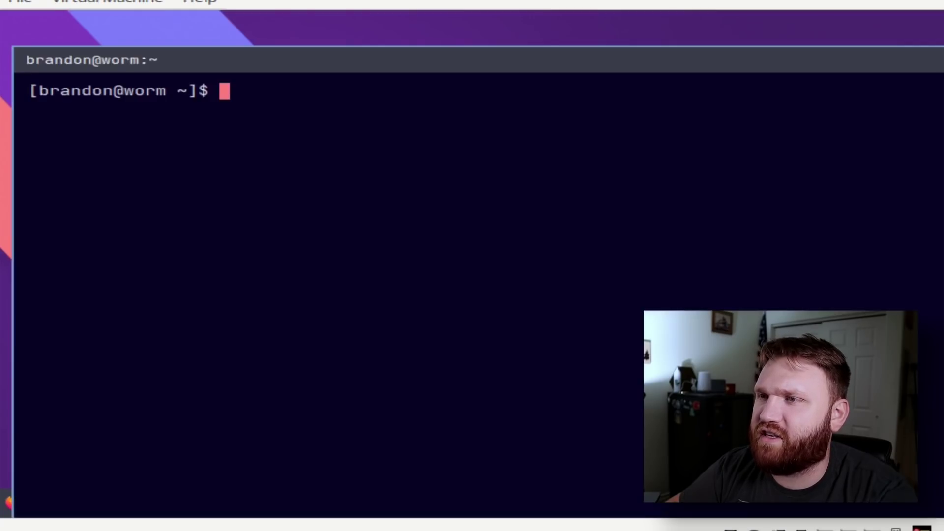
pyautogui.write('xrandr -s 1920x1080')
pyautogui.press('Return')
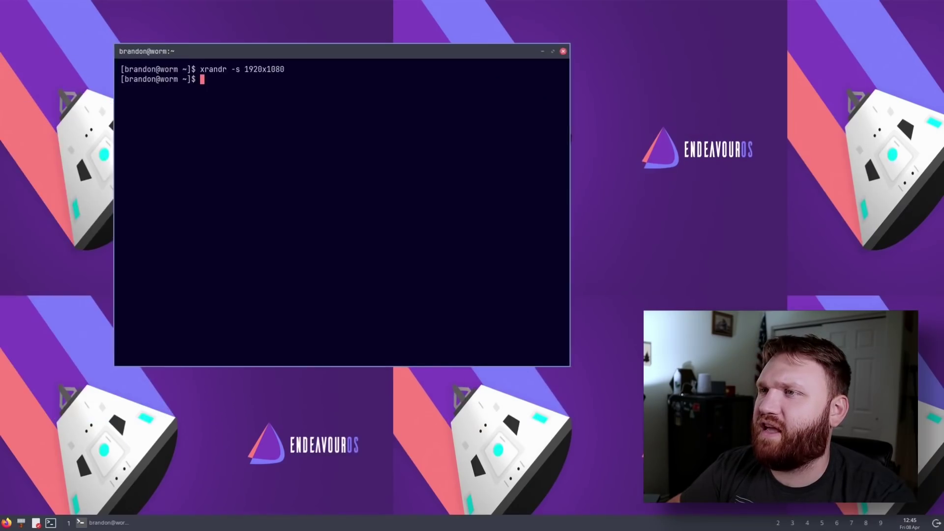
pyautogui.moveTo(343, 51); pyautogui.dragTo(316, 107)
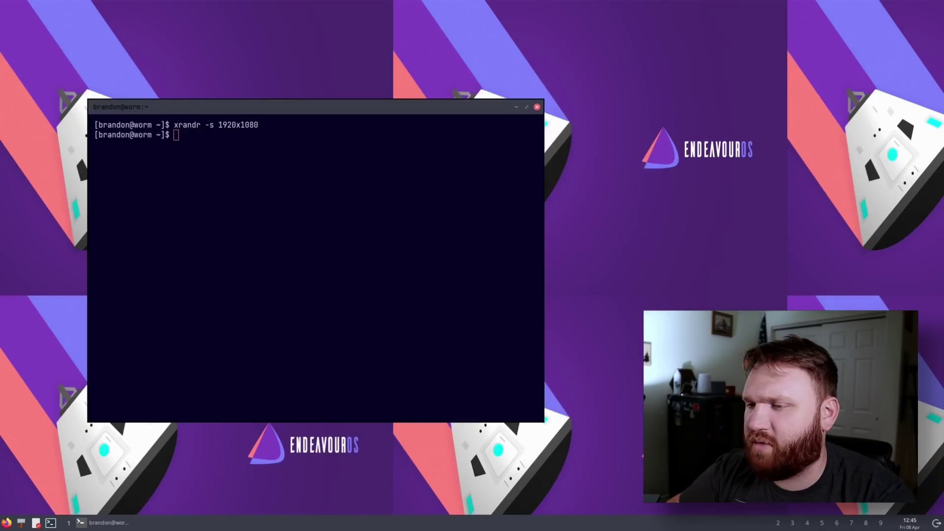
# Switch to workspace 2 and on to workspace 3 to view the other desktops.
pyautogui.press('super+2')
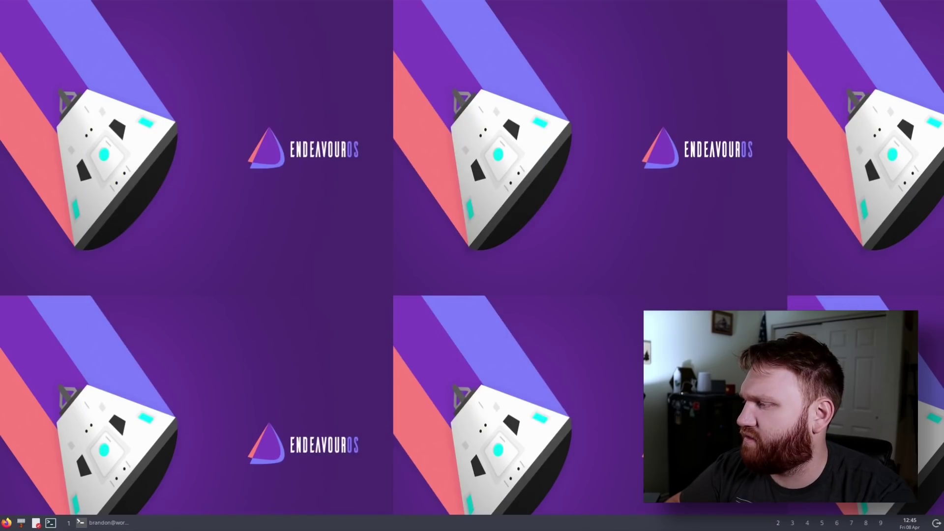
pyautogui.press('super+3')
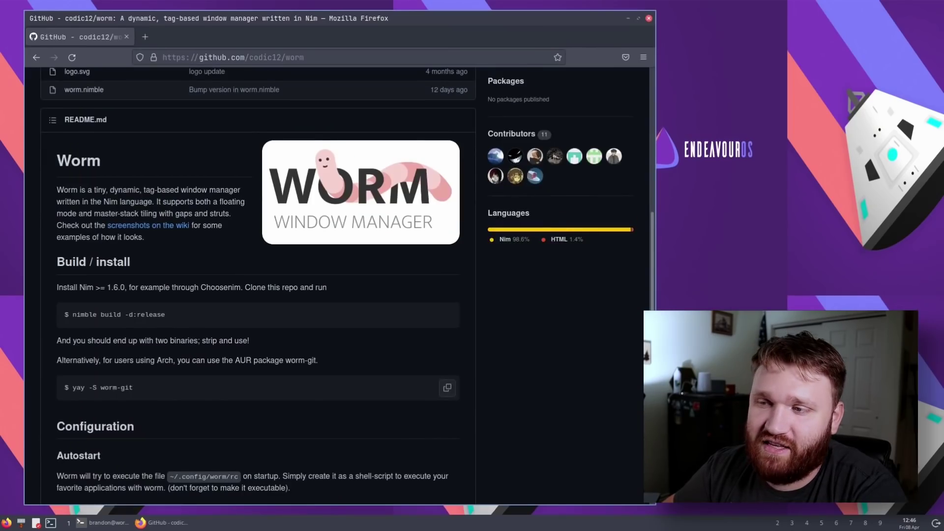
# Examine the Worm README on GitHub for the yay install command, the autostart file path and the keybinding notes.
pyautogui.moveTo(133, 387); pyautogui.dragTo(76, 388)
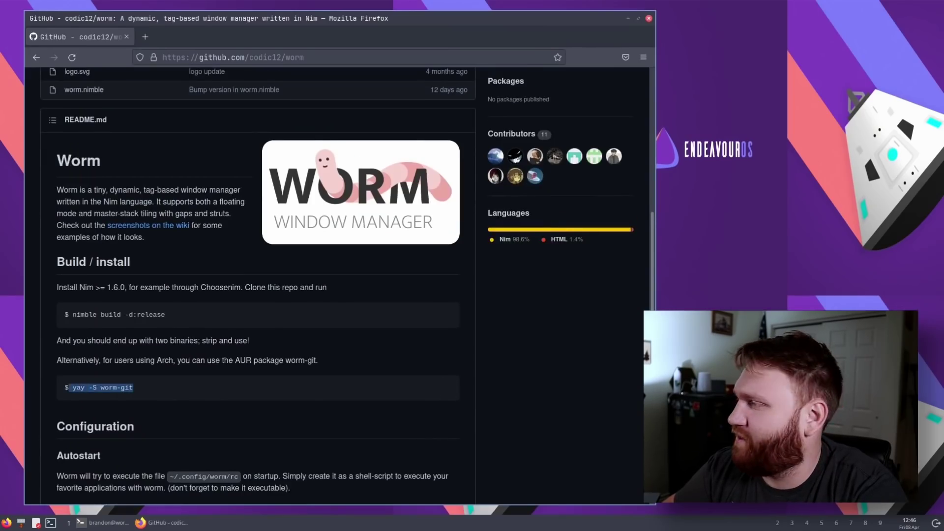
pyautogui.click(101, 387)
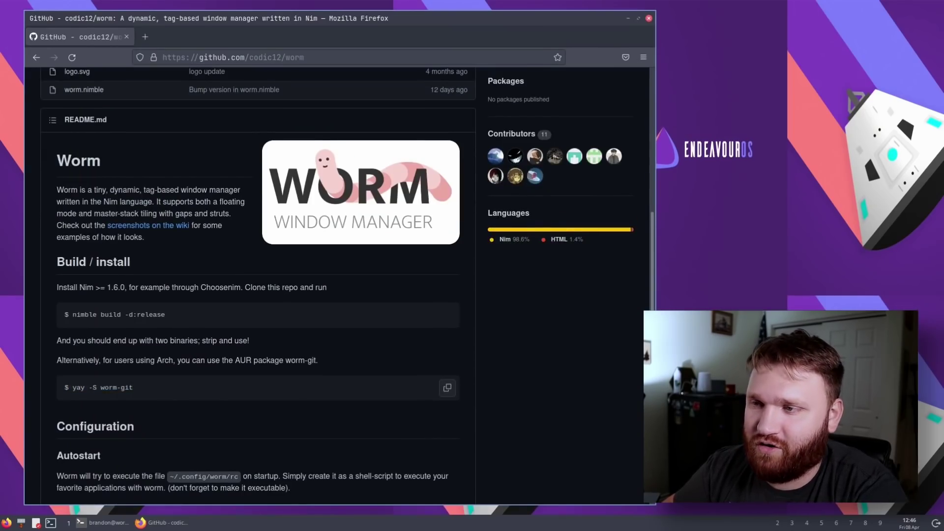
pyautogui.scroll(-6, 258, 286)
pyautogui.moveTo(171, 178); pyautogui.dragTo(239, 178)
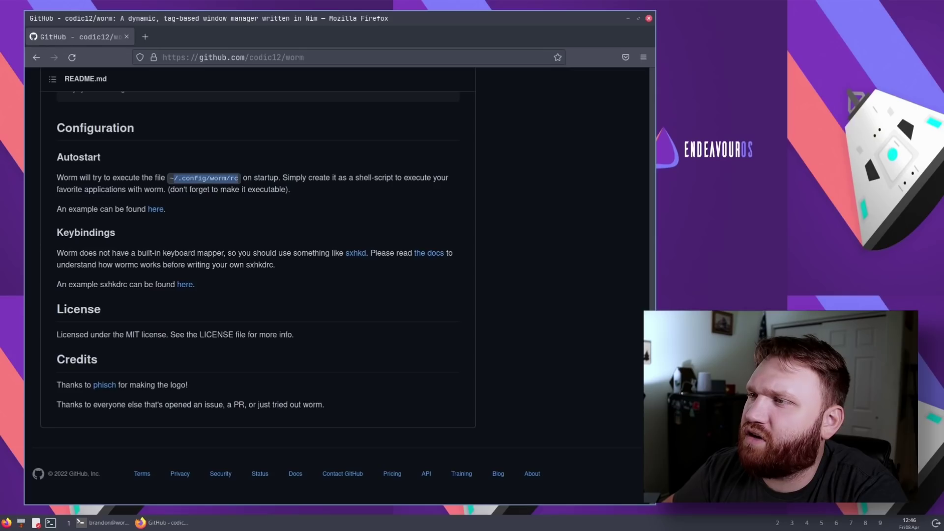
pyautogui.moveTo(239, 179); pyautogui.dragTo(202, 179)
pyautogui.click(210, 178)
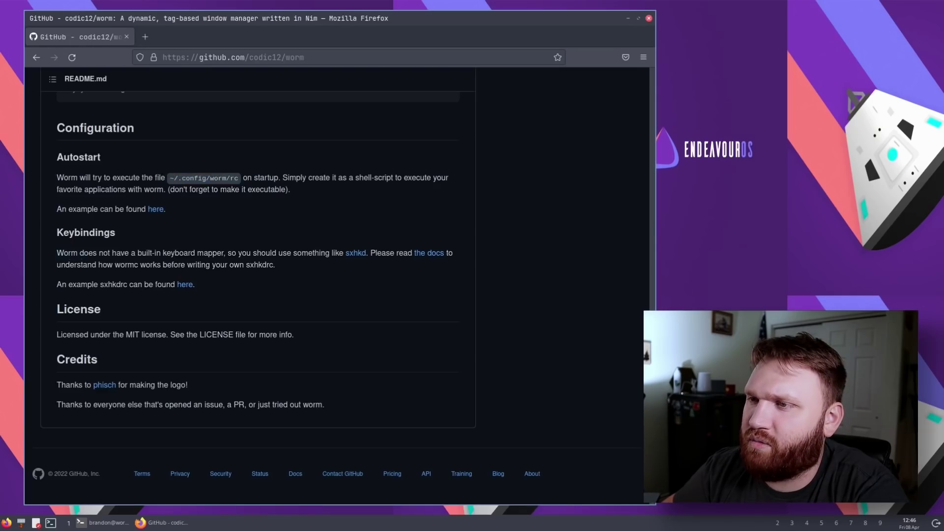
pyautogui.moveTo(57, 253); pyautogui.dragTo(316, 253)
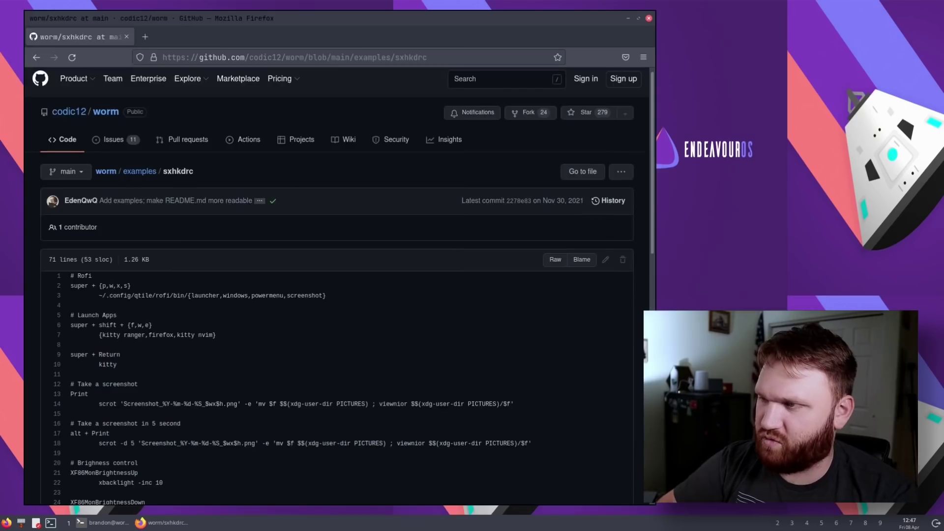
# Open a new terminal, display the system information with "neofetch", and examine the WM entry.
pyautogui.press('super+Return')
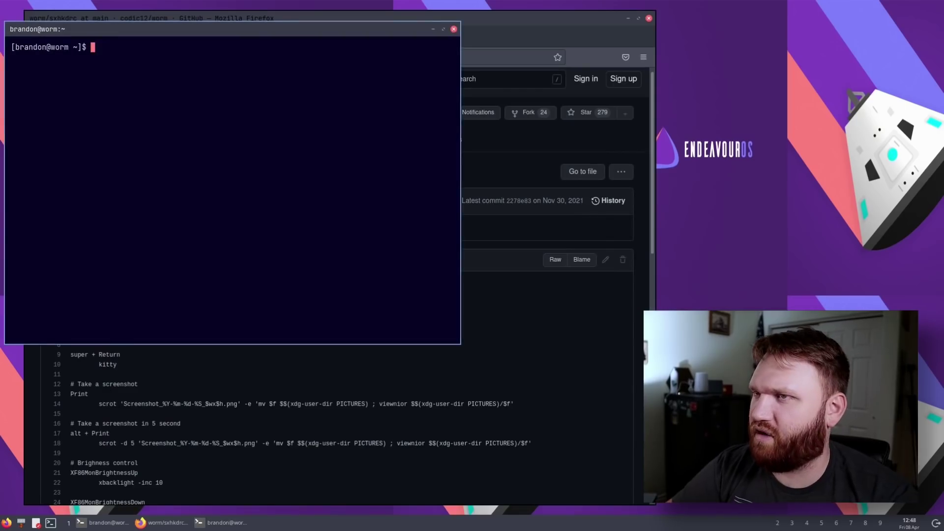
pyautogui.write('neo')
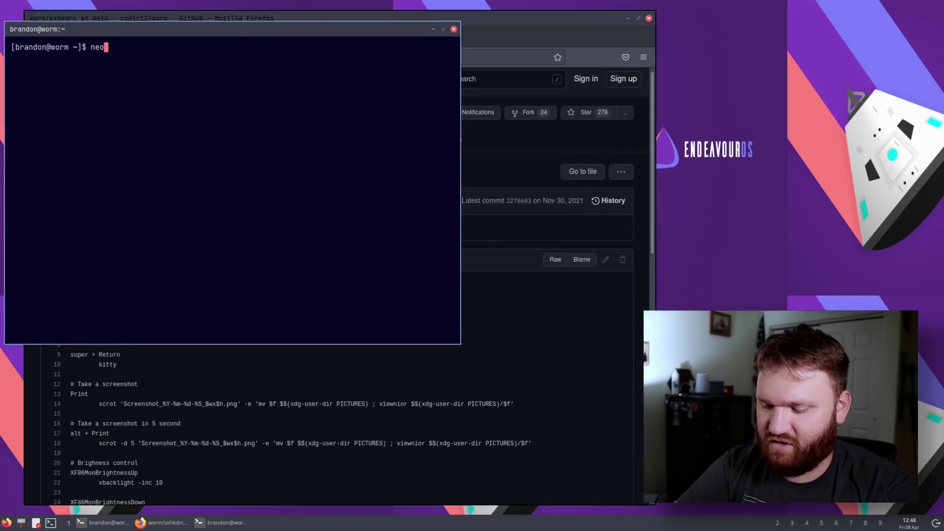
pyautogui.write('fetch')
pyautogui.press('Return')
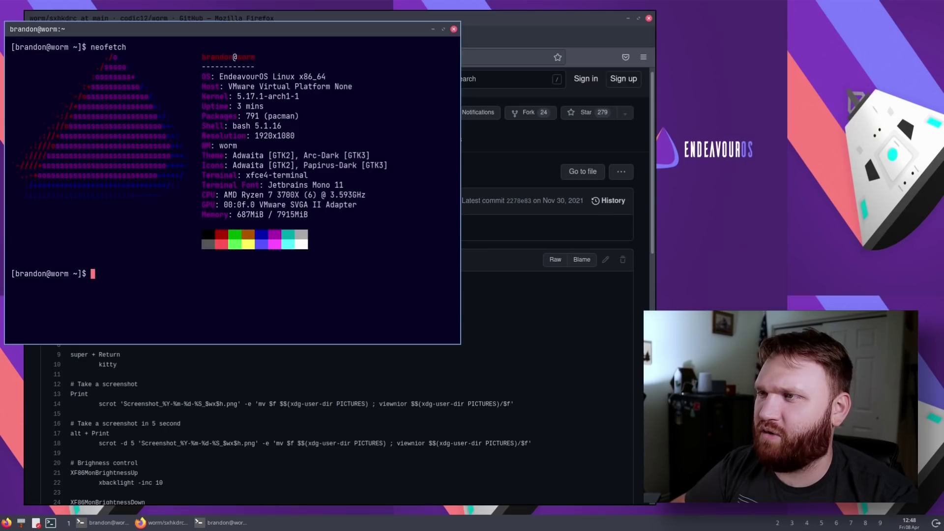
pyautogui.moveTo(250, 135); pyautogui.dragTo(201, 146)
pyautogui.click(201, 146)
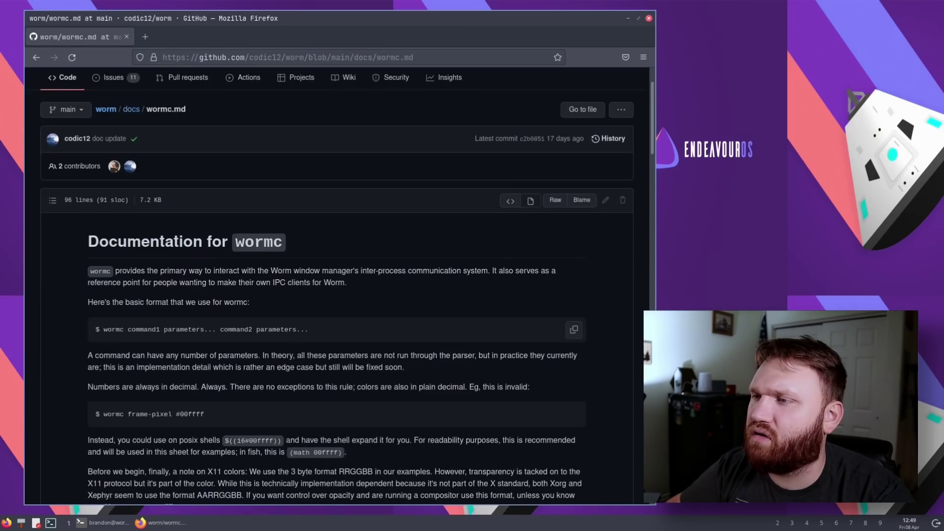
# Read through the wormc documentation, from its command format to the end of the command list.
pyautogui.scroll(-3, 574, 330)
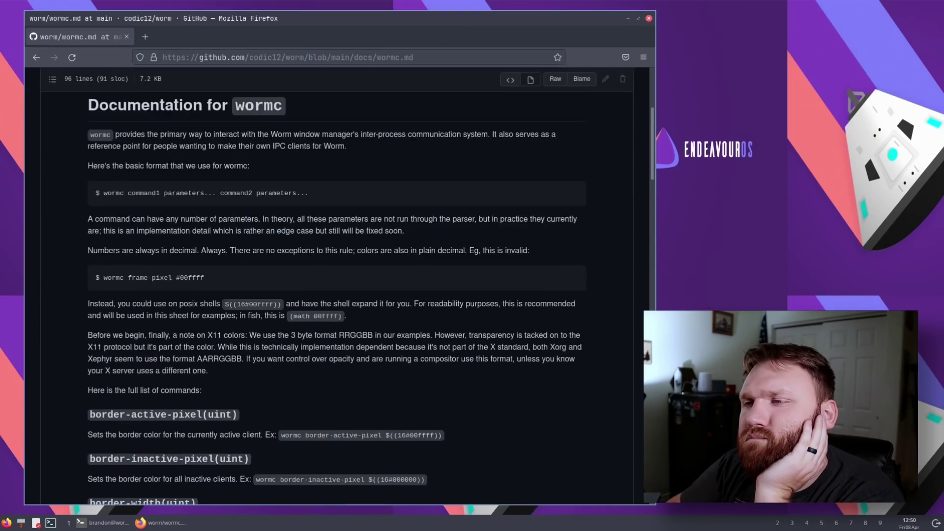
pyautogui.scroll(-10, 337, 295)
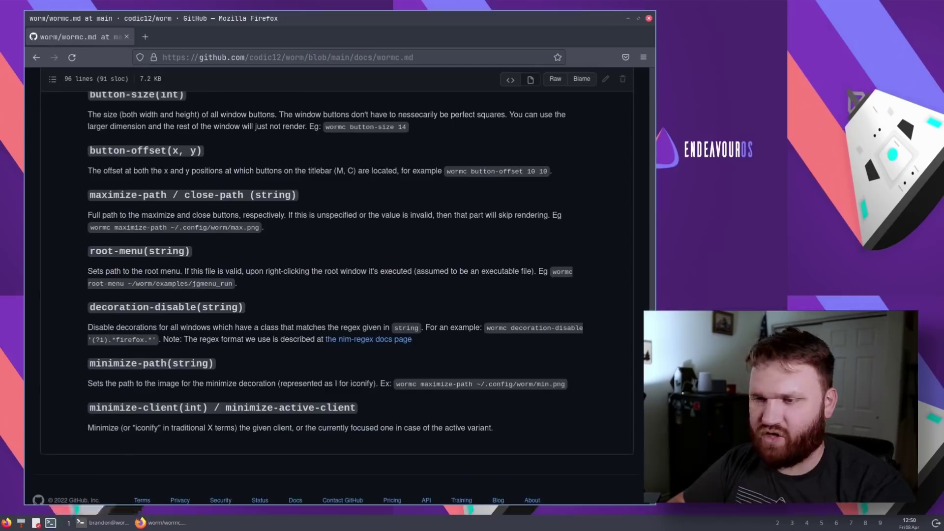
# Open a terminal over the documentation and open the rc file in ~/.config/worm with nano.
pyautogui.click(51, 523)
pyautogui.moveTo(232, 29); pyautogui.dragTo(333, 97)
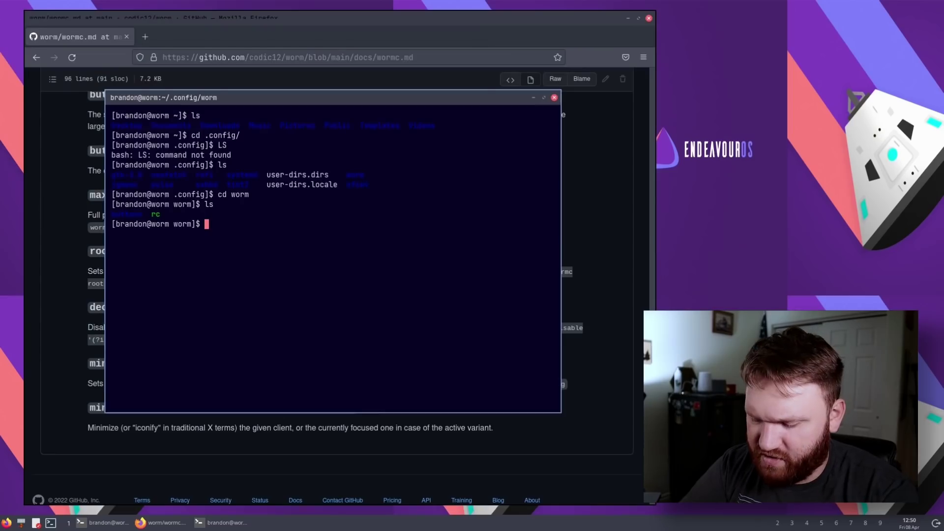
pyautogui.write('nano ')
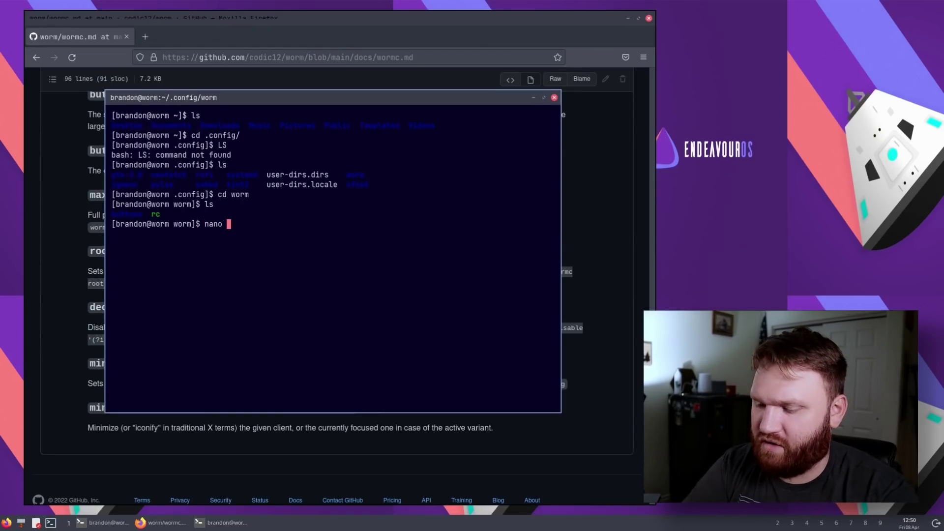
pyautogui.write('rc')
pyautogui.press('Return')
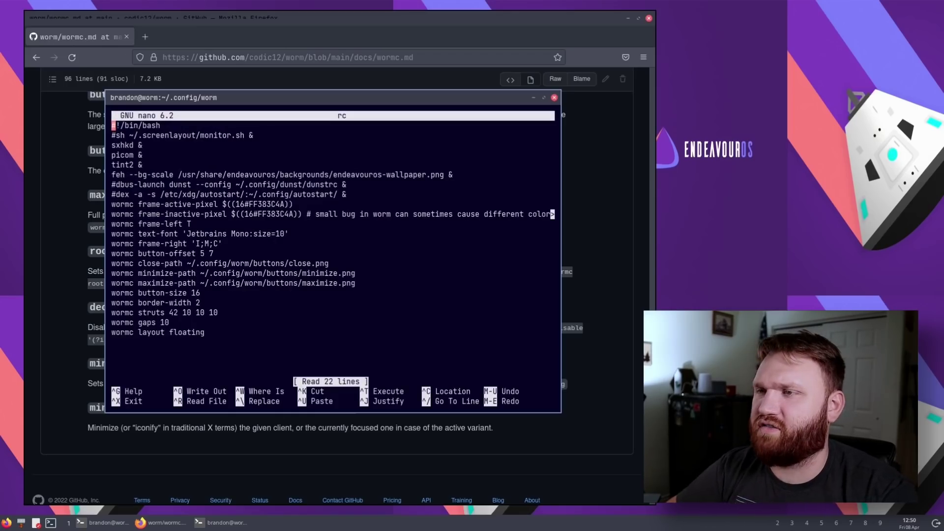
# Examine the startup lines of the rc file: the monitor script, sxhkd, picom, tint2 and the feh wallpaper command.
pyautogui.press('Down')
pyautogui.press('Down')
pyautogui.press('Down')
pyautogui.press('Down')
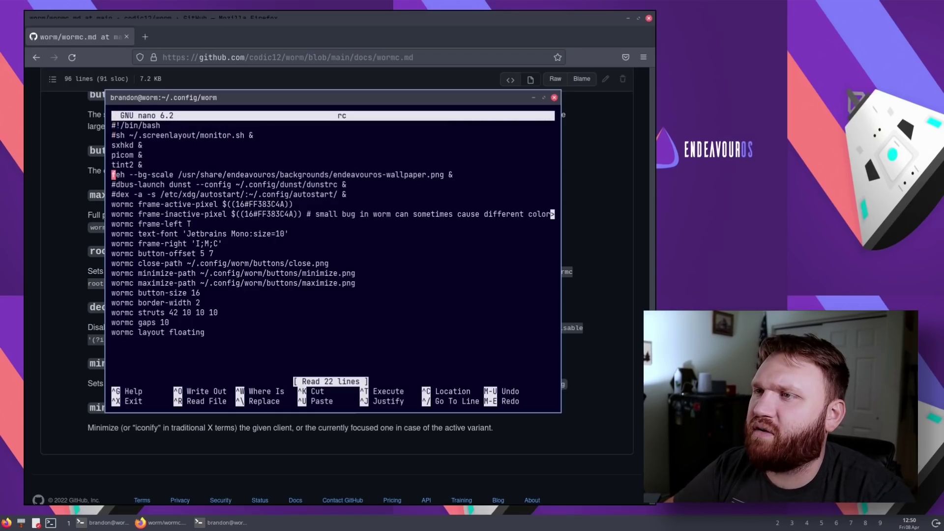
pyautogui.press('Up')
pyautogui.press('Up')
pyautogui.press('Up')
pyautogui.press('Up')
pyautogui.press('Right')
pyautogui.press('Right')
pyautogui.press('Right')
pyautogui.press('Right')
pyautogui.press('Right')
pyautogui.press('Right')
pyautogui.press('Right')
pyautogui.press('Right')
pyautogui.press('Right')
pyautogui.press('Right')
pyautogui.press('Right')
pyautogui.press('Right')
pyautogui.press('Right')
pyautogui.press('Right')
pyautogui.press('Right')
pyautogui.press('Right')
pyautogui.press('Right')
pyautogui.press('Right')
pyautogui.press('Right')
pyautogui.press('Right')
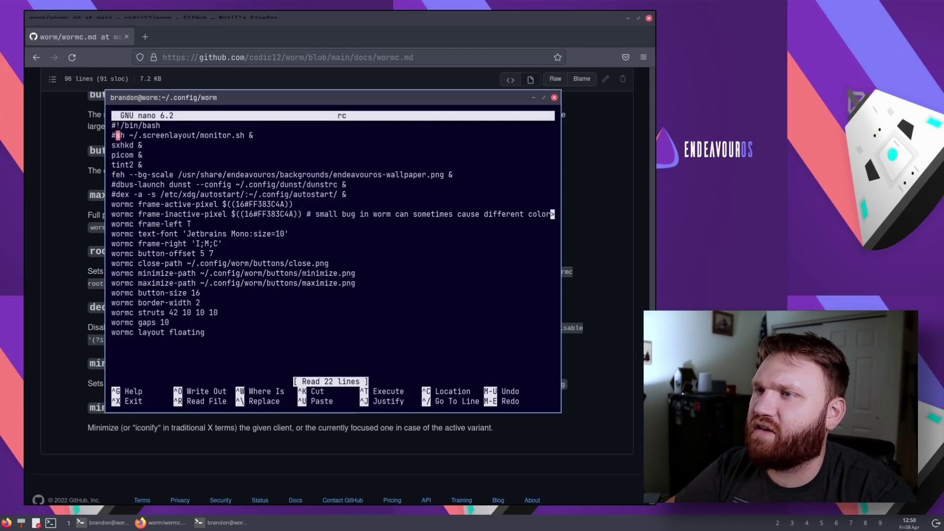
pyautogui.press('Down')
pyautogui.press('Up')
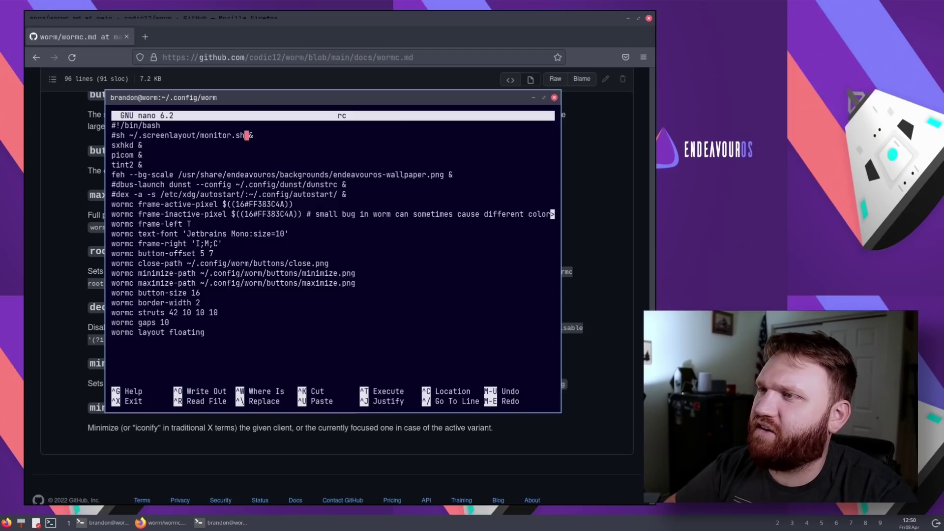
pyautogui.press('Down')
pyautogui.press('Down')
pyautogui.press('Down')
pyautogui.press('Down')
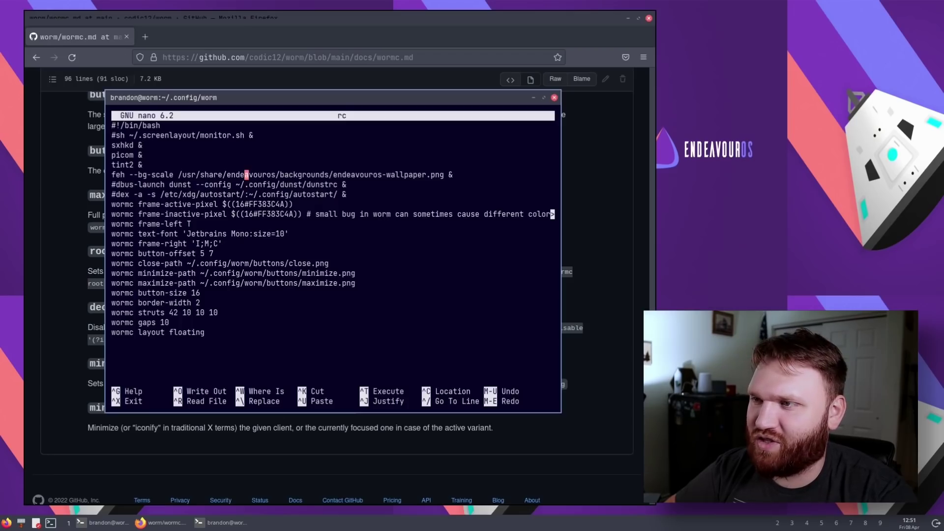
# Examine the rc file's window frame settings: active and inactive frame colors, title placement, text font and button offset.
pyautogui.press('Down')
pyautogui.press('Down')
pyautogui.press('Down')
pyautogui.press('Down')
pyautogui.press('Left')
pyautogui.press('Left')
pyautogui.press('Left')
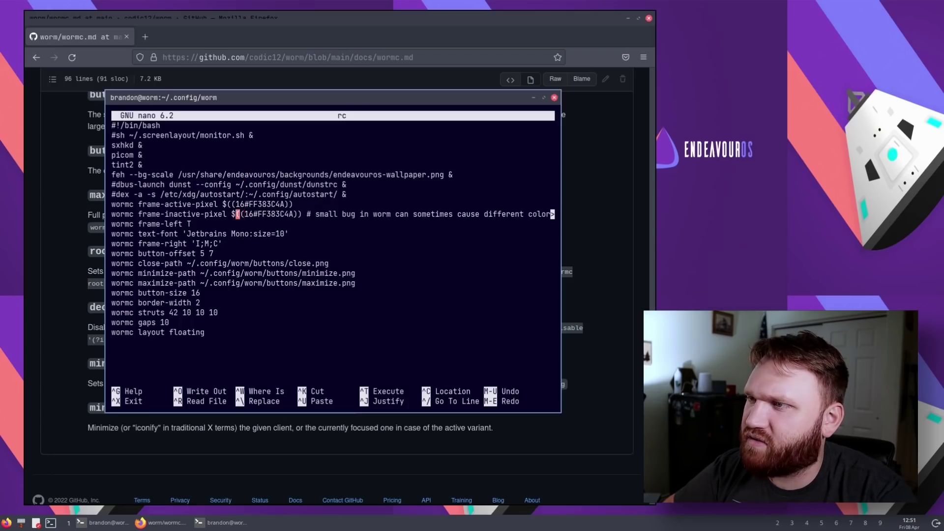
pyautogui.press('Left')
pyautogui.press('Left')
pyautogui.press('Left')
pyautogui.press('Left')
pyautogui.press('Left')
pyautogui.press('Left')
pyautogui.press('Left')
pyautogui.press('Left')
pyautogui.press('Left')
pyautogui.press('Left')
pyautogui.press('Left')
pyautogui.press('Left')
pyautogui.press('Down')
pyautogui.press('Down')
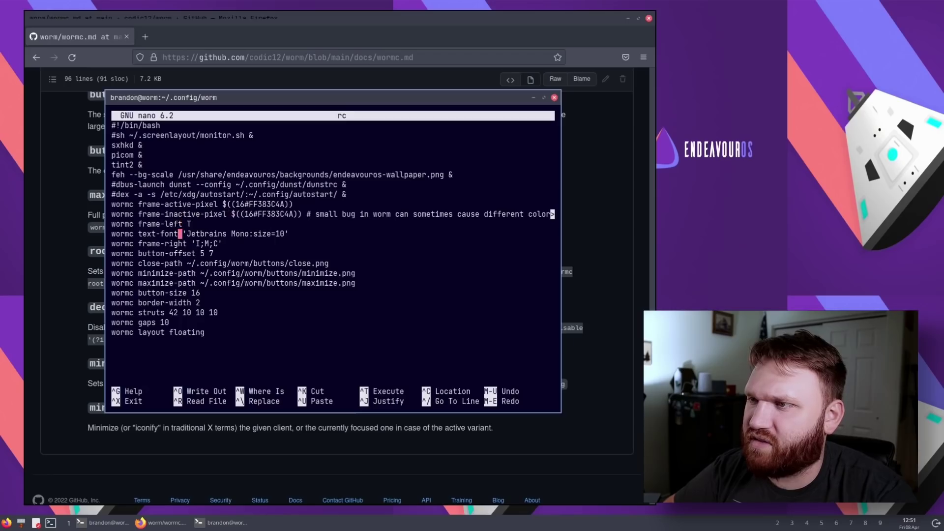
pyautogui.press('Down')
pyautogui.press('Down')
pyautogui.press('Down')
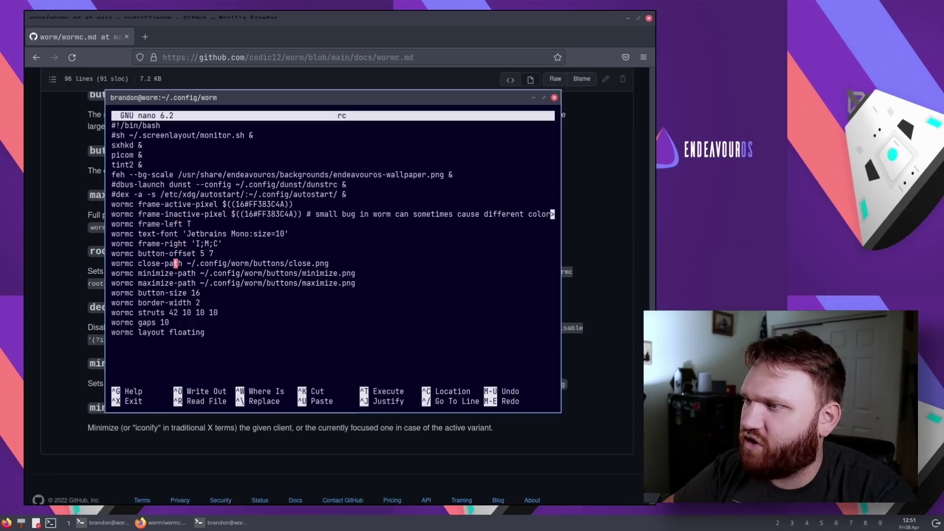
# Examine the rc file's close, minimize and maximize image paths and its button size, border width, struts, gaps and layout lines.
pyautogui.press('Right')
pyautogui.press('Right')
pyautogui.press('Right')
pyautogui.press('Right')
pyautogui.press('Right')
pyautogui.press('Right')
pyautogui.press('Right')
pyautogui.press('Right')
pyautogui.press('Right')
pyautogui.press('Right')
pyautogui.press('Right')
pyautogui.press('Right')
pyautogui.press('Right')
pyautogui.press('Right')
pyautogui.press('Right')
pyautogui.press('Right')
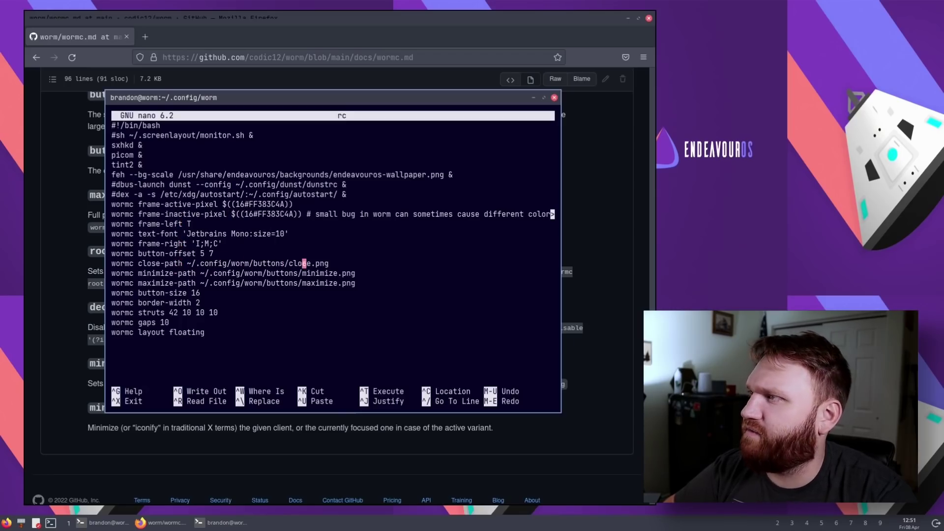
pyautogui.press('Right')
pyautogui.press('Right')
pyautogui.press('Right')
pyautogui.press('Right')
pyautogui.press('Right')
pyautogui.press('Right')
pyautogui.press('Right')
pyautogui.press('Right')
pyautogui.press('Right')
pyautogui.press('Left')
pyautogui.press('Left')
pyautogui.press('Left')
pyautogui.press('Left')
pyautogui.press('Left')
pyautogui.press('Left')
pyautogui.press('Left')
pyautogui.press('Left')
pyautogui.press('Left')
pyautogui.press('Left')
pyautogui.press('Left')
pyautogui.press('Left')
pyautogui.press('Left')
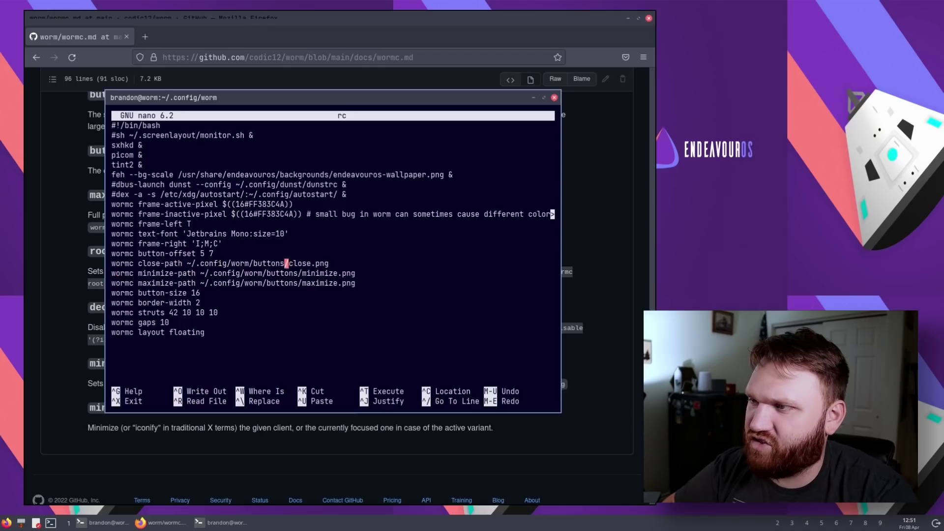
pyautogui.press('Left')
pyautogui.press('Down')
pyautogui.press('Down')
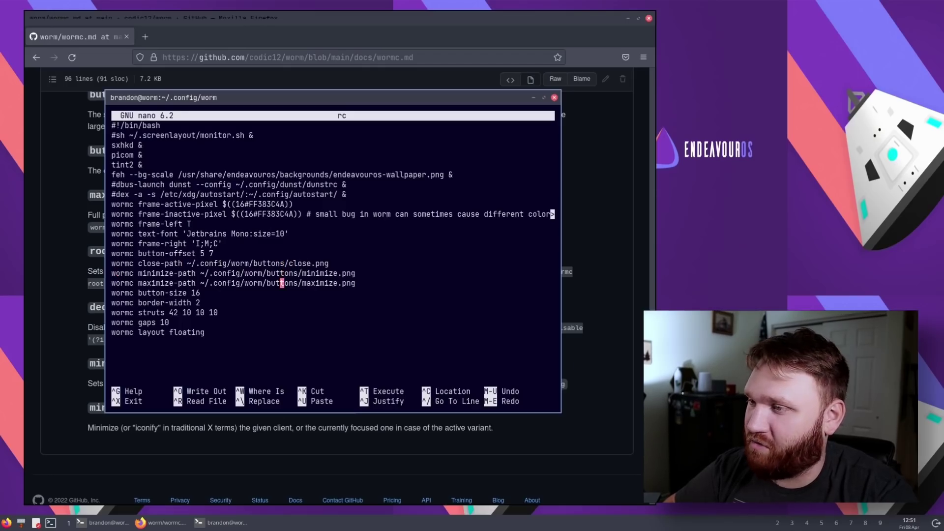
pyautogui.press('Down')
pyautogui.press('Down')
pyautogui.press('Down')
pyautogui.press('Down')
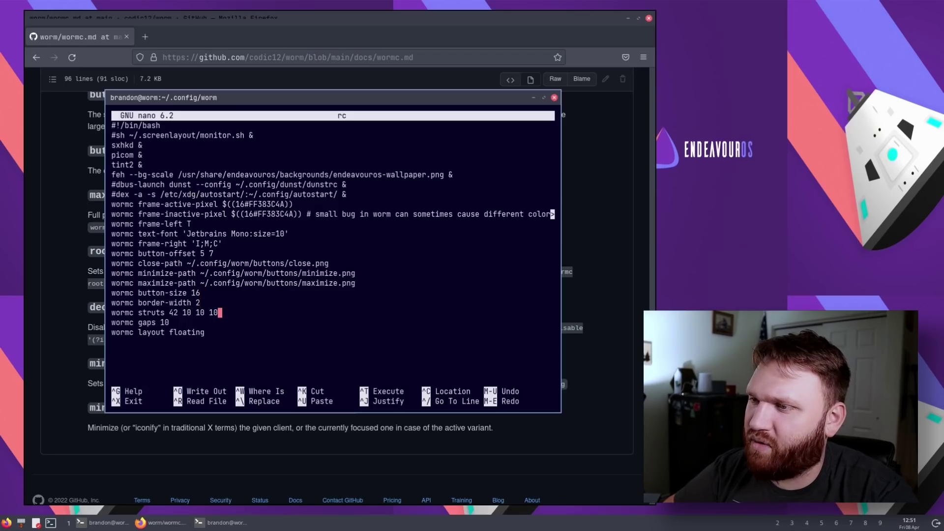
pyautogui.press('Down')
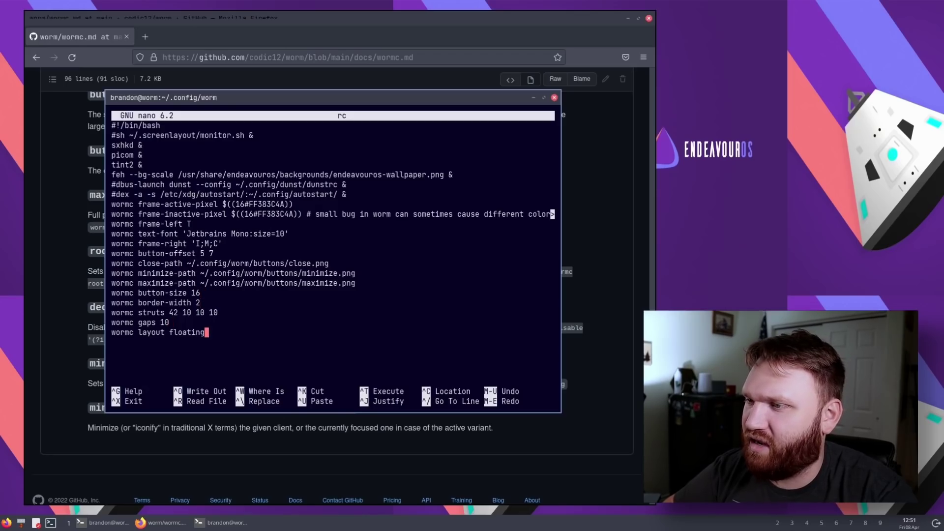
# Move the terminal aside and copy the example command "wormc layout tiling" from the layout section of the wormc documentation.
pyautogui.moveTo(332, 97); pyautogui.dragTo(235, 137)
pyautogui.click(516, 246)
pyautogui.scroll(1, 516, 246)
pyautogui.scroll(15, 337, 285)
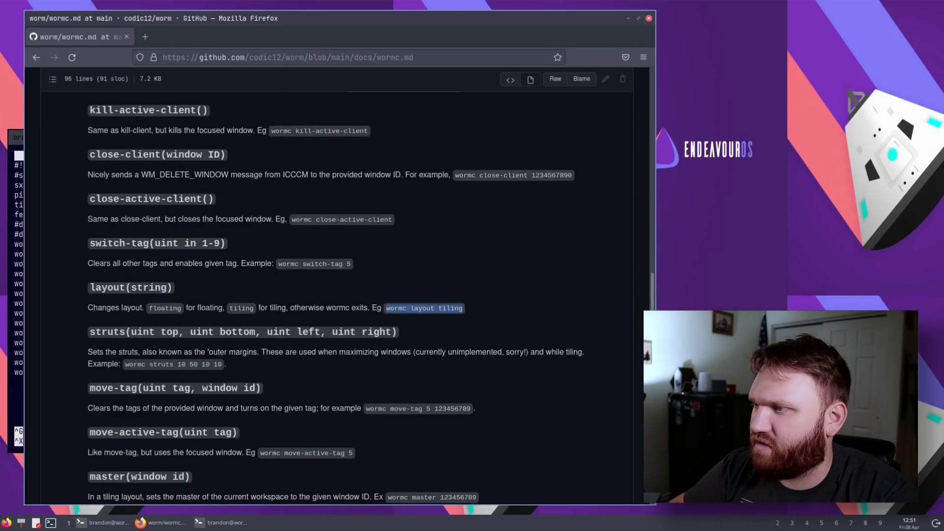
pyautogui.rightClick(392, 311)
pyautogui.click(408, 318)
# Exit nano without editing the rc file and run the copied command "wormc layout tiling" in the terminal.
pyautogui.hotkey('alt', 'Tab')
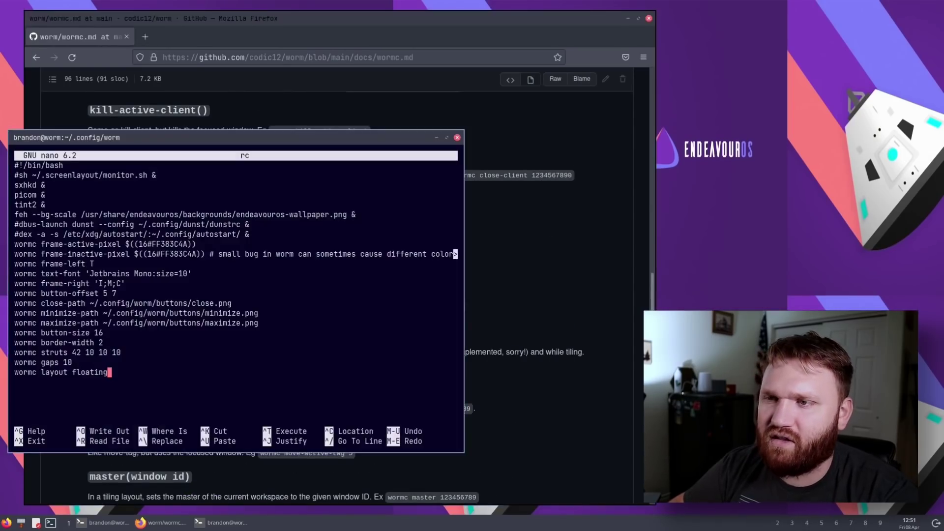
pyautogui.hotkey('ctrl', 'x')
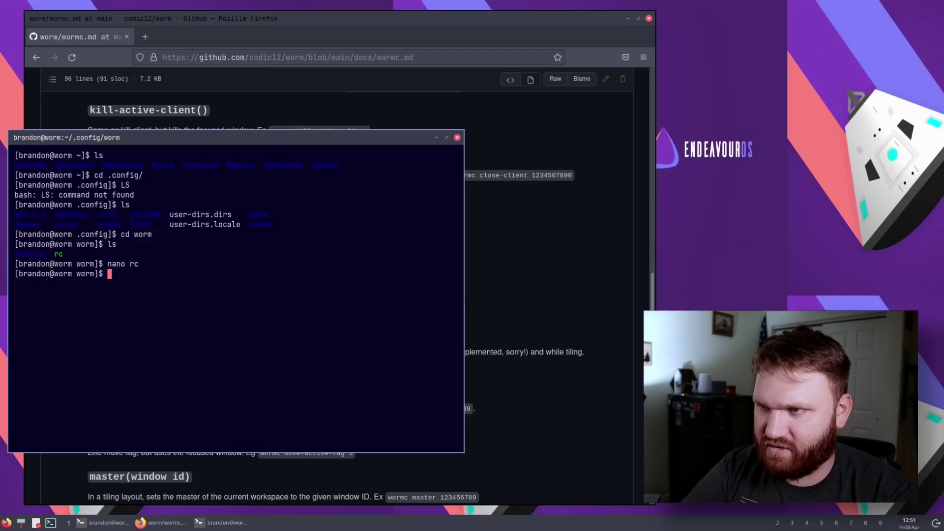
pyautogui.hotkey('ctrl', 'shift', 'v')
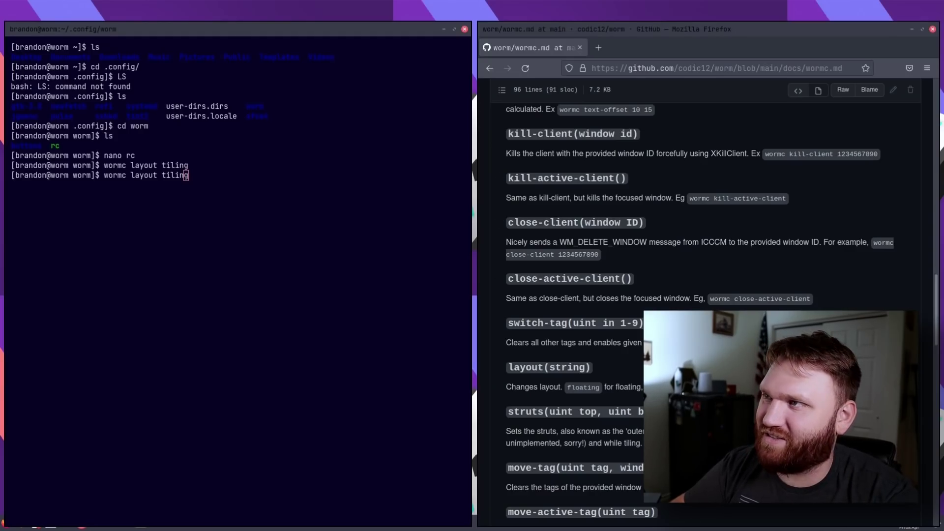
# Clear the unexecuted "wormc layout tiling" command from the terminal prompt and bring the documentation's layout section back into view.
pyautogui.moveTo(236, 29); pyautogui.dragTo(233, 12)
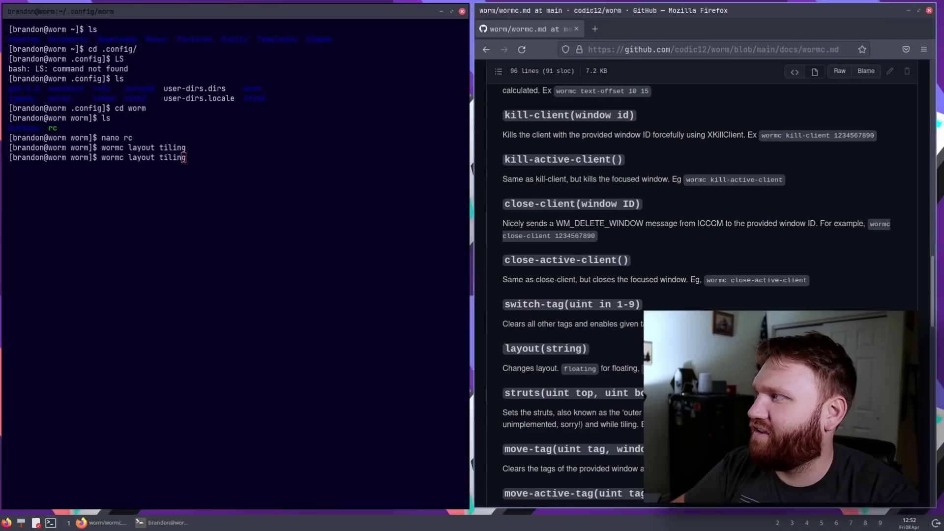
pyautogui.press('BackSpace')
pyautogui.press('BackSpace')
pyautogui.press('BackSpace')
pyautogui.press('BackSpace')
pyautogui.press('BackSpace')
pyautogui.press('BackSpace')
pyautogui.press('BackSpace')
pyautogui.press('BackSpace')
pyautogui.press('BackSpace')
pyautogui.press('BackSpace')
pyautogui.press('BackSpace')
pyautogui.press('BackSpace')
pyautogui.press('BackSpace')
pyautogui.press('BackSpace')
pyautogui.press('BackSpace')
pyautogui.press('BackSpace')
pyautogui.press('BackSpace')
pyautogui.press('BackSpace')
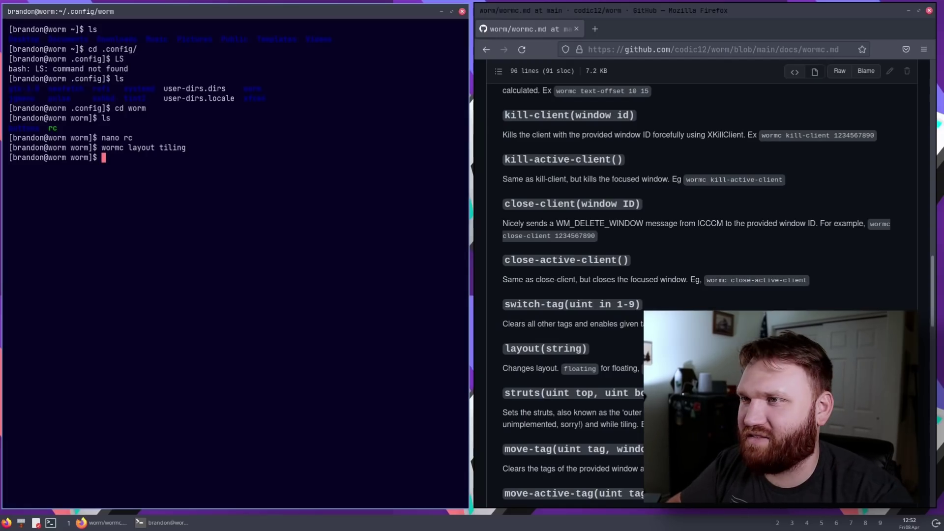
pyautogui.scroll(-3, 698, 295)
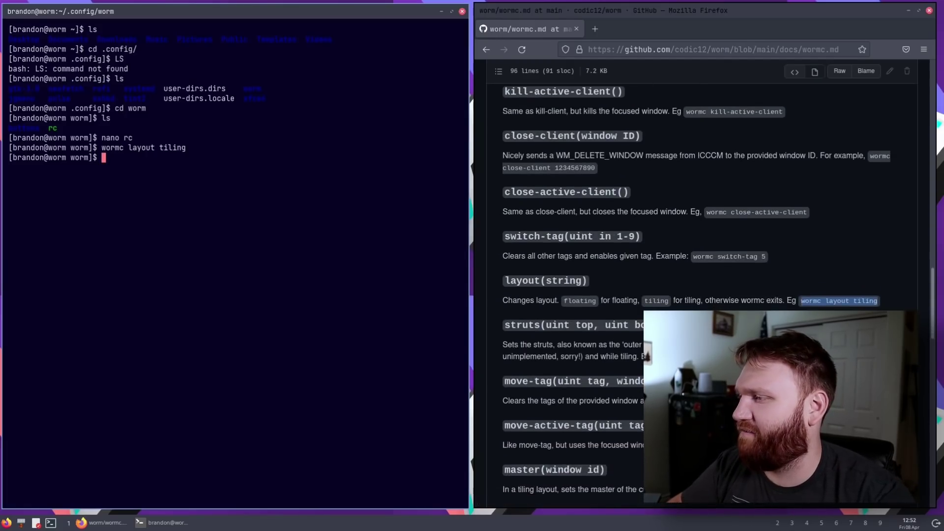
# Bring up a terminal window from the Worm desktop and close the session that holds the wormc help attempts.
pyautogui.scroll(-2, 699, 295)
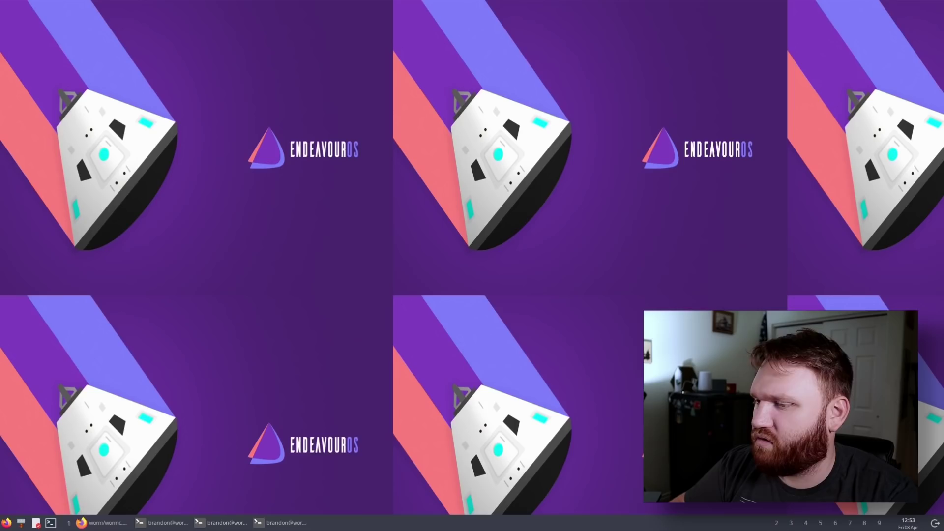
pyautogui.click(161, 523)
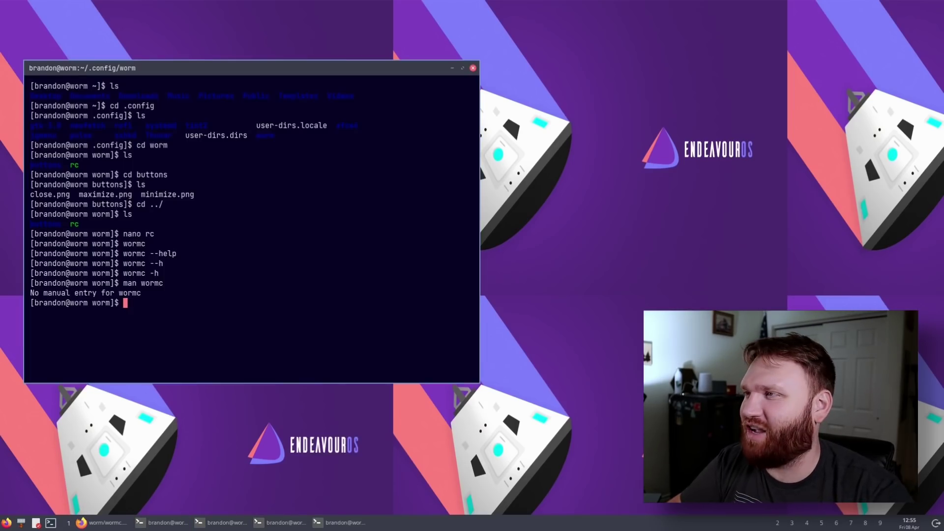
pyautogui.hotkey('ctrl', 'd')
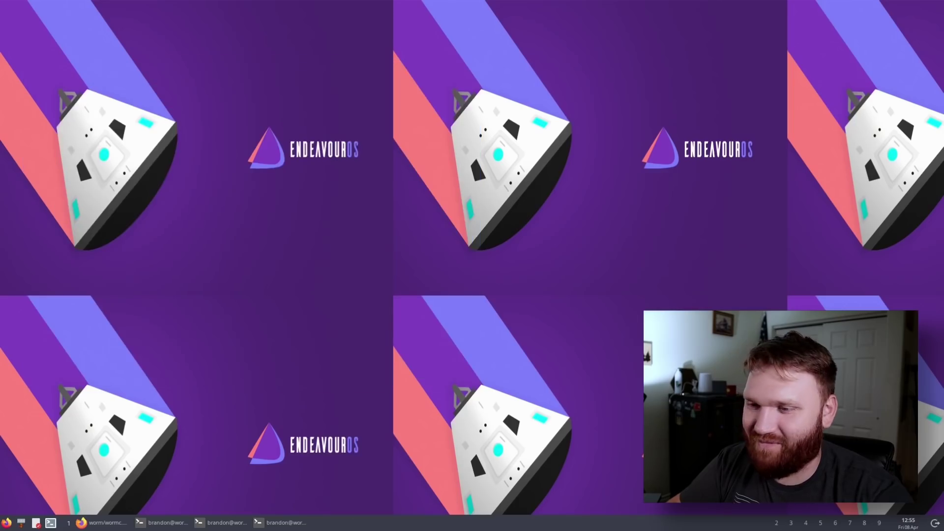
# Open the power menu and move the selection to Reboot.
pyautogui.press('super+shift+e')
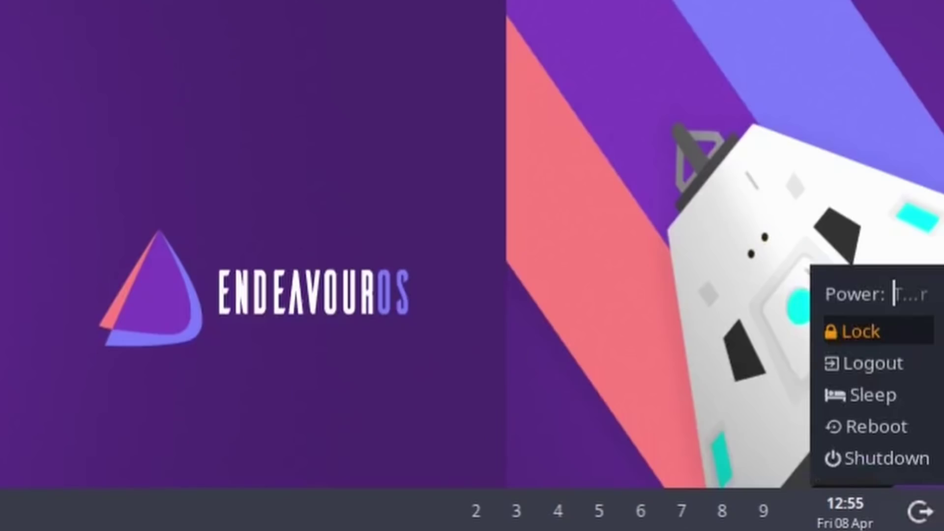
pyautogui.press('Down')
pyautogui.press('Down')
pyautogui.press('Down')
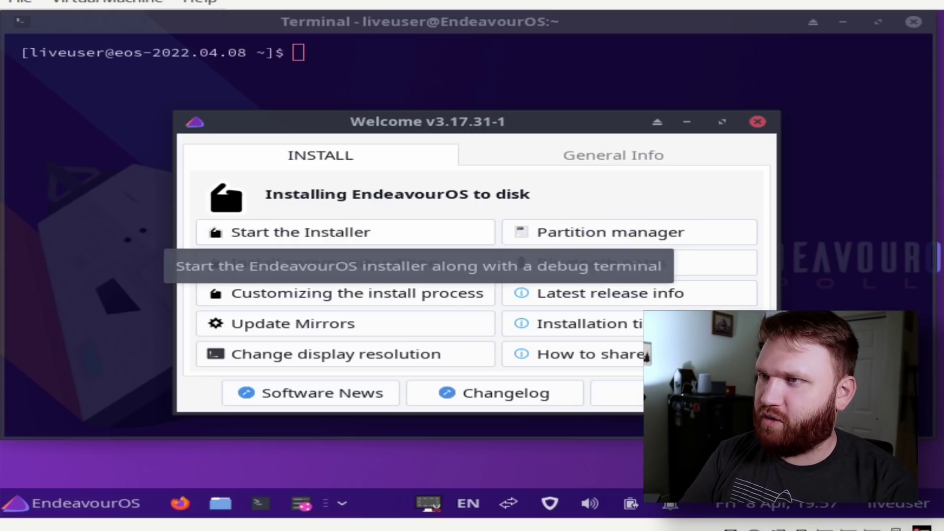
# Bring the live session's terminal in front of the Welcome window and enter the xrandr command.
pyautogui.hotkey('alt', 'Tab')
pyautogui.write('xrand')
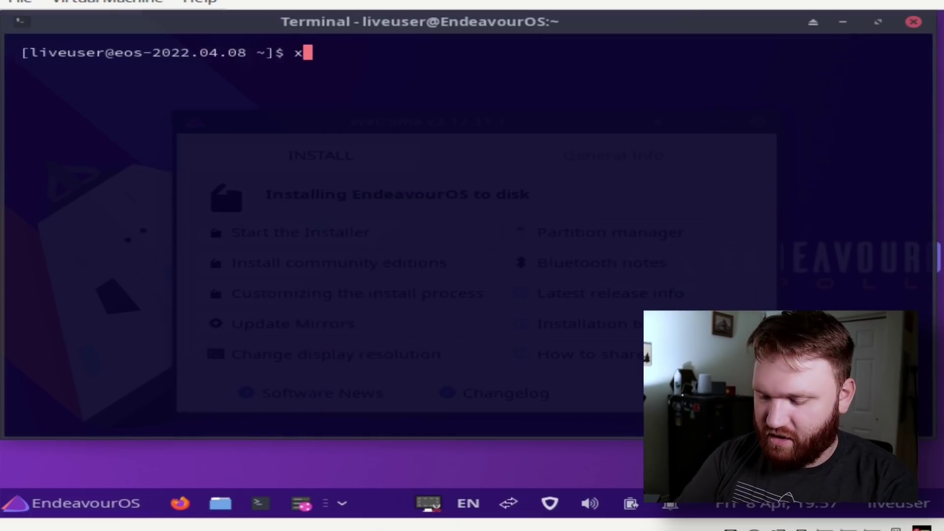
pyautogui.write('r')
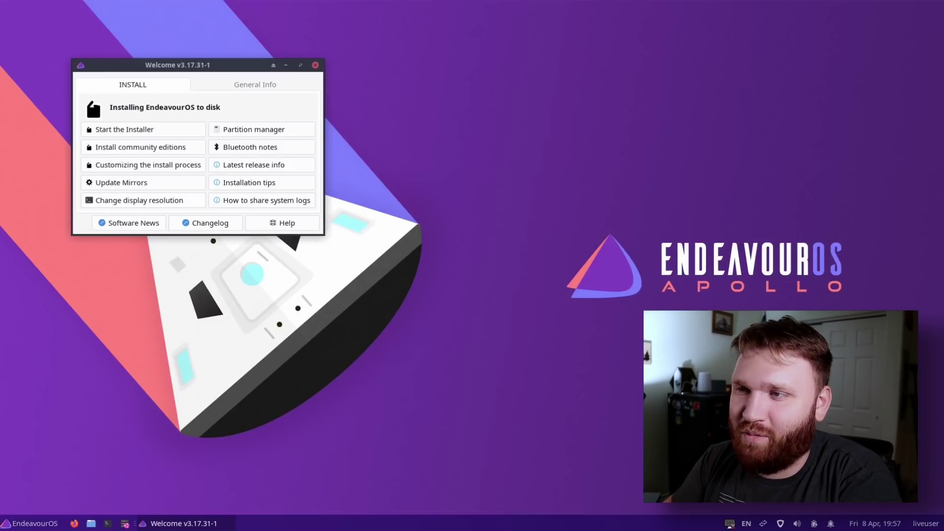
# Start the EndeavourOS installer and choose Erase disk for the 32 GiB VMware Virtual S storage device.
pyautogui.click(142, 200)
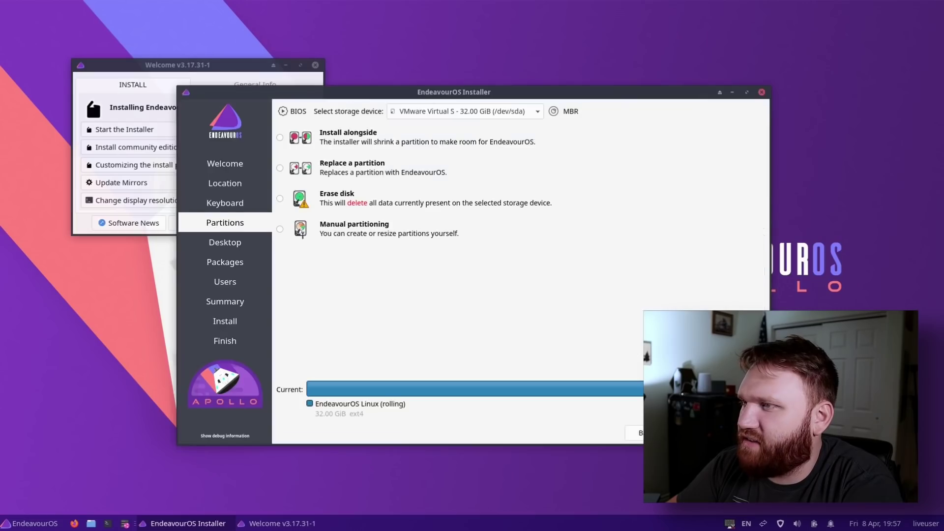
pyautogui.click(280, 198)
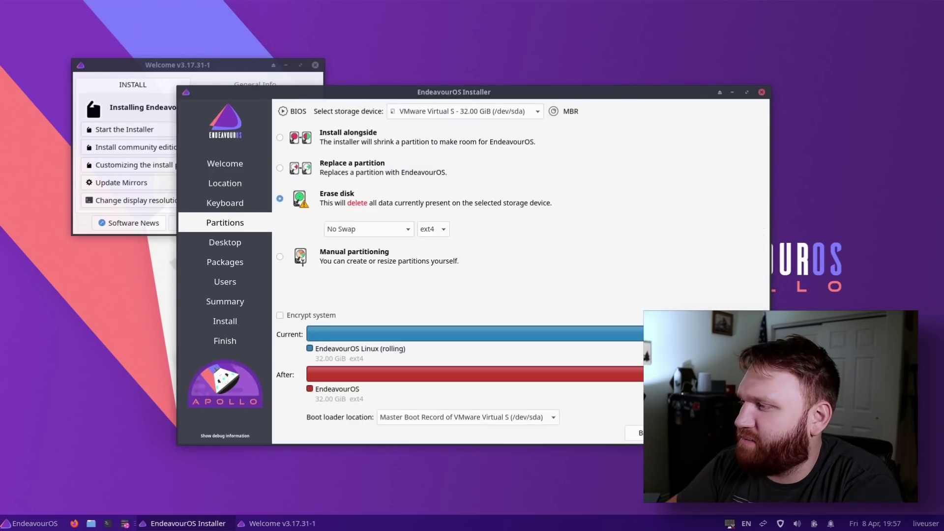
pyautogui.click(696, 433)
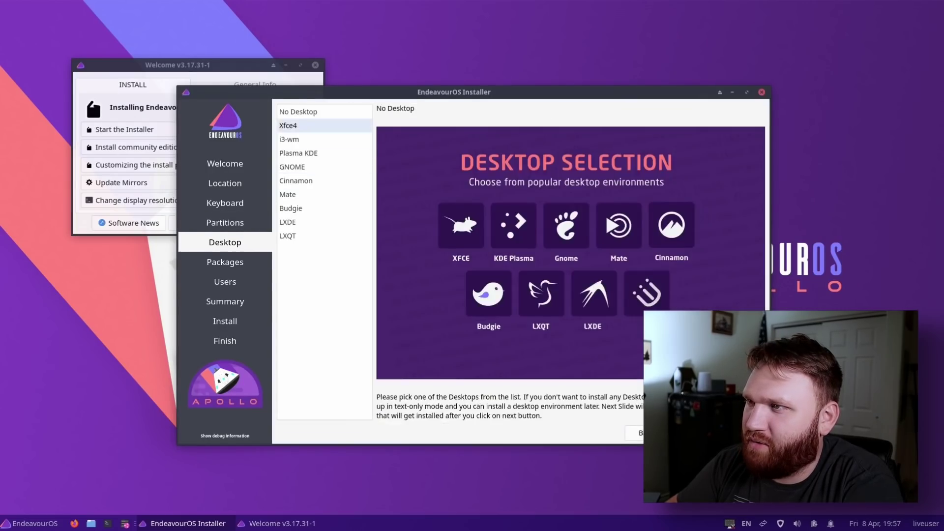
# Choose Plasma KDE as the desktop, review the packages in the KDE-Desktop group and accept the package selection.
pyautogui.click(324, 153)
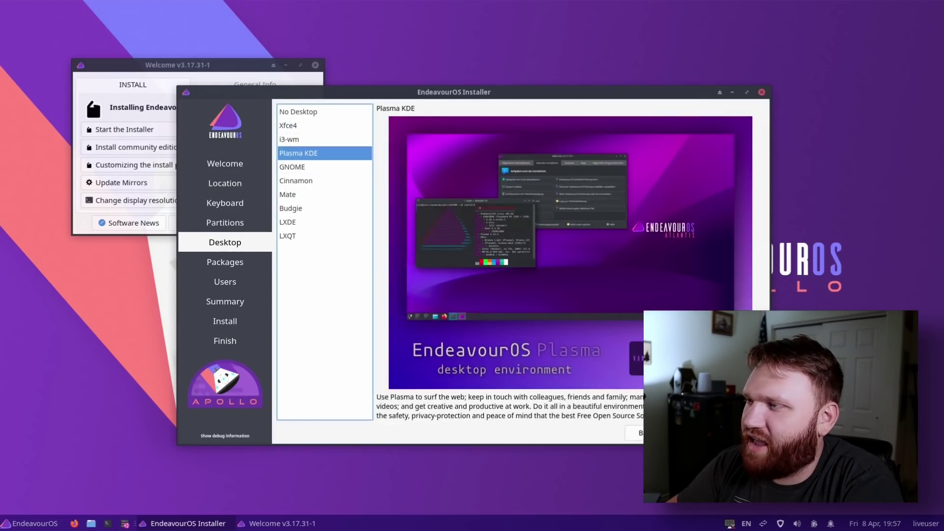
pyautogui.click(696, 433)
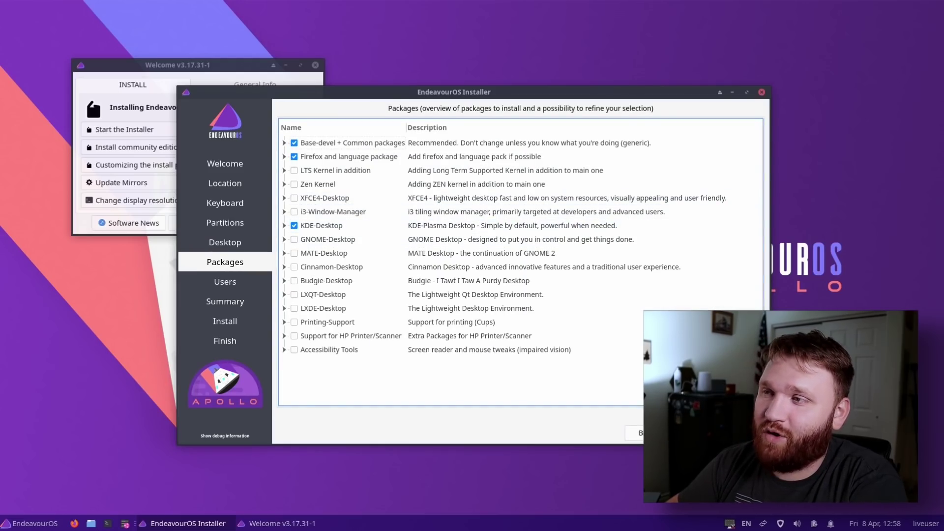
pyautogui.click(284, 225)
pyautogui.scroll(-5, 345, 294)
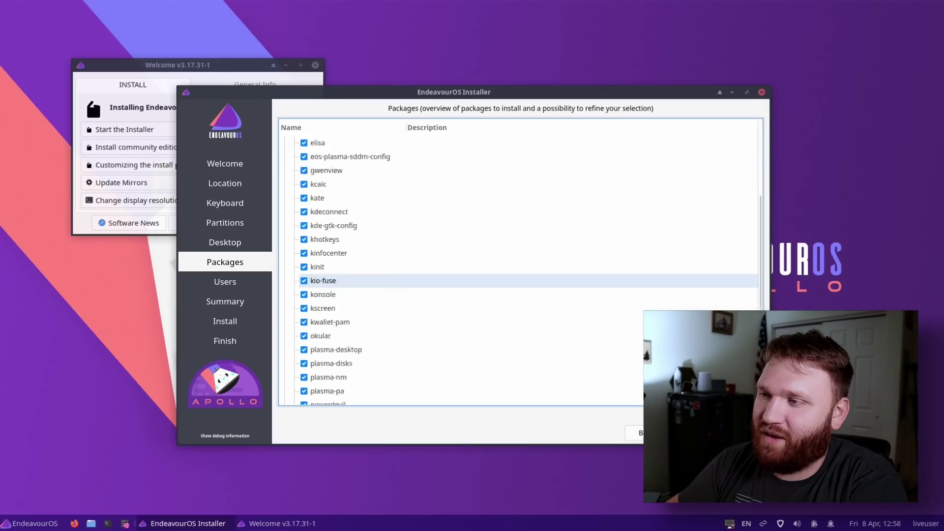
pyautogui.scroll(4, 344, 294)
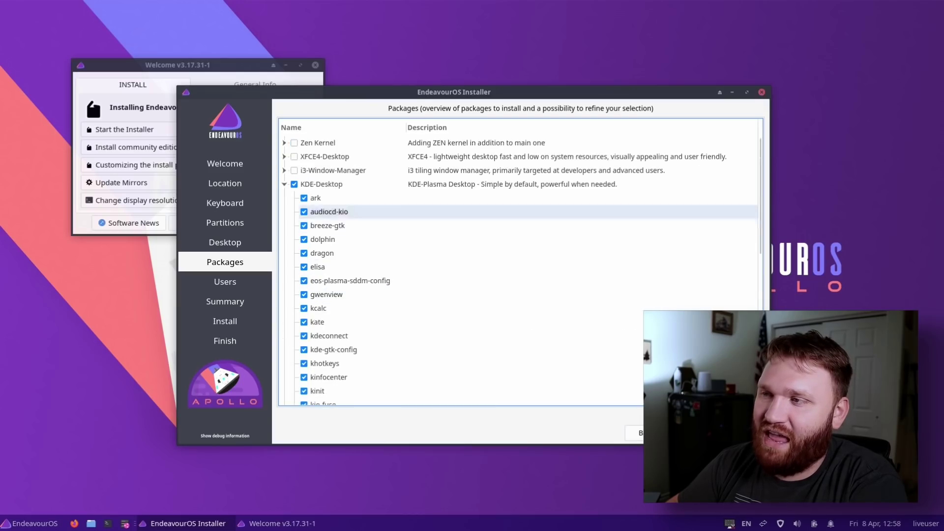
pyautogui.click(285, 184)
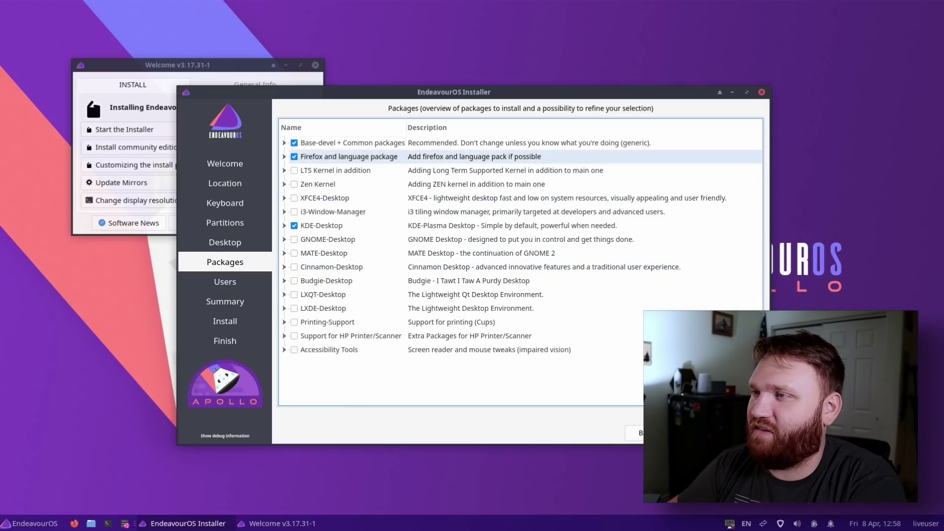
pyautogui.hotkey('alt', 'n')
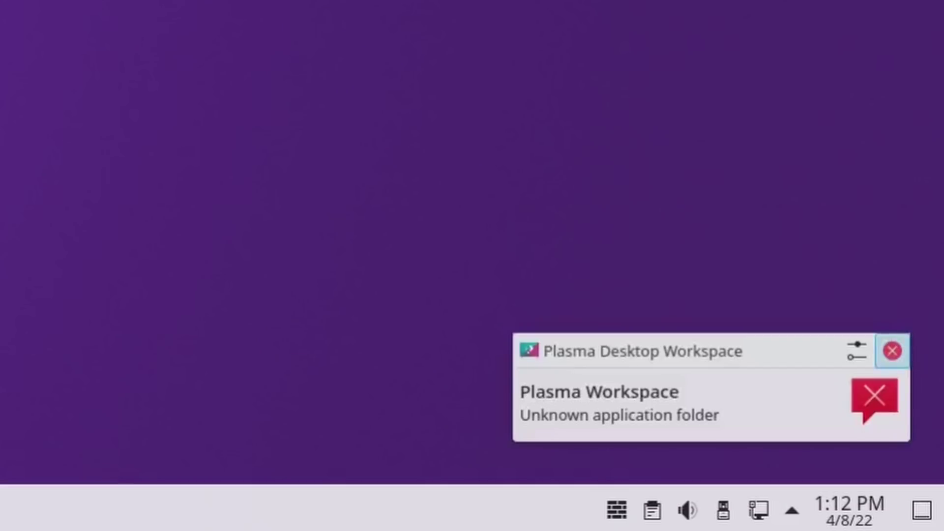
# Dismiss the Plasma Workspace notification and close the Welcome window on the installed KDE desktop.
pyautogui.click(891, 350)
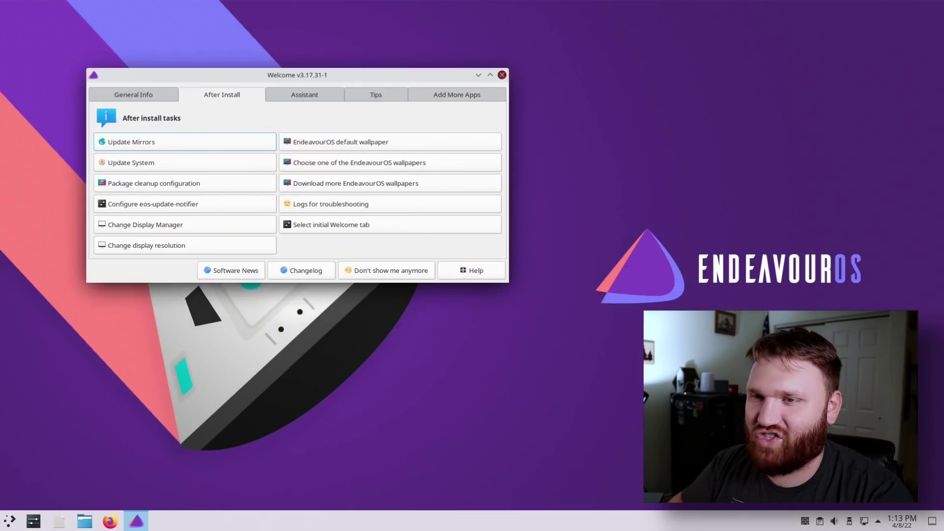
pyautogui.click(502, 74)
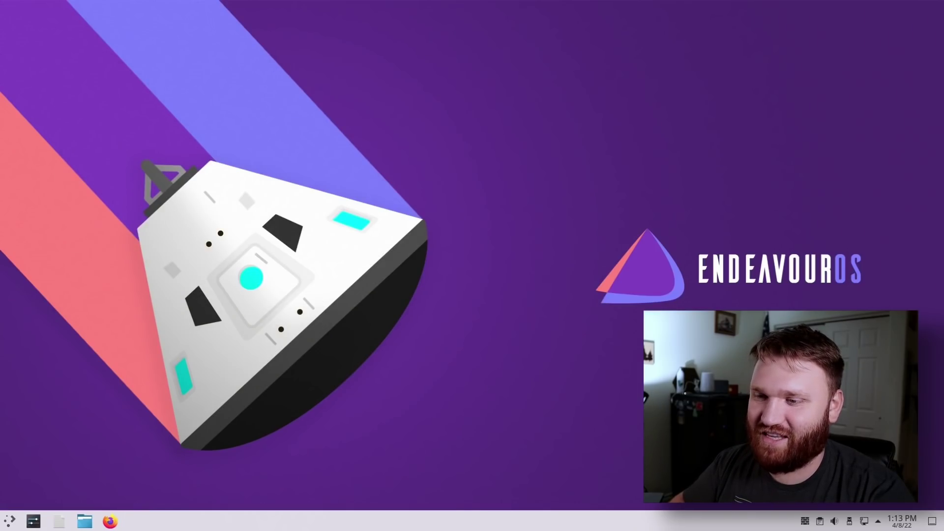
# Search the application launcher for "eos", open the EndeavourOS Quickstart Installer and move its window aside over the desktop.
pyautogui.press('super')
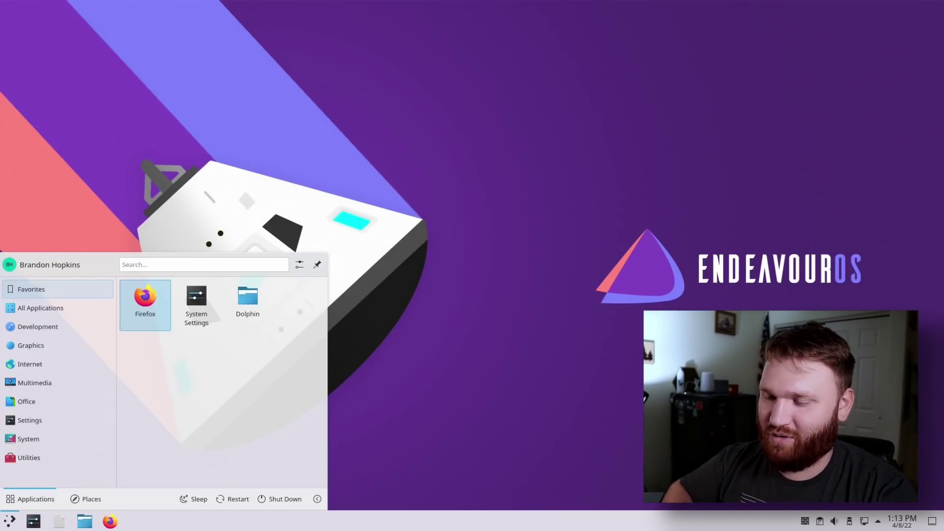
pyautogui.write('eos')
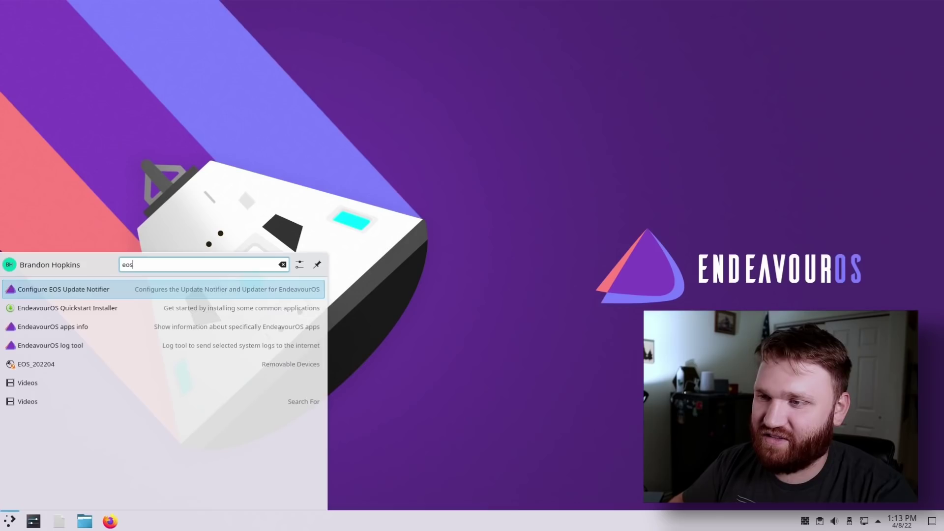
pyautogui.press('Up')
pyautogui.press('Up')
pyautogui.press('Up')
pyautogui.press('Up')
pyautogui.press('Up')
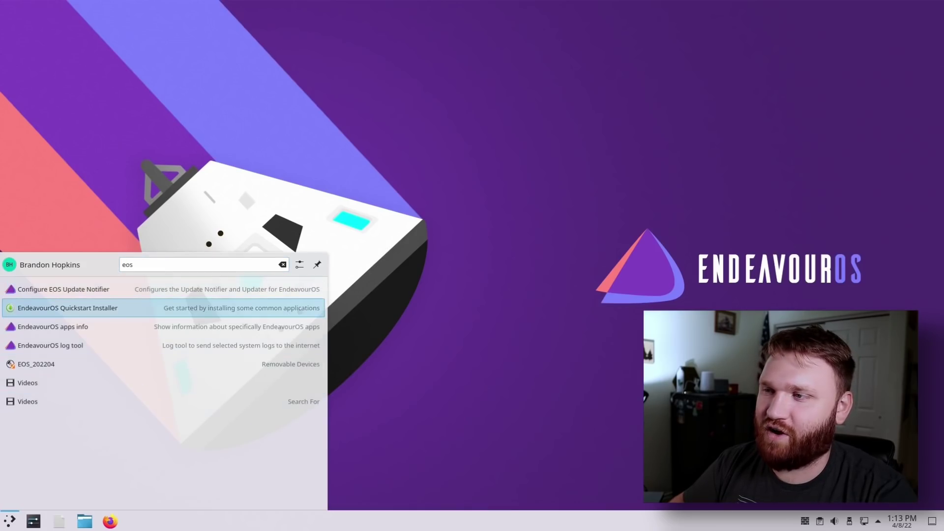
pyautogui.press('Return')
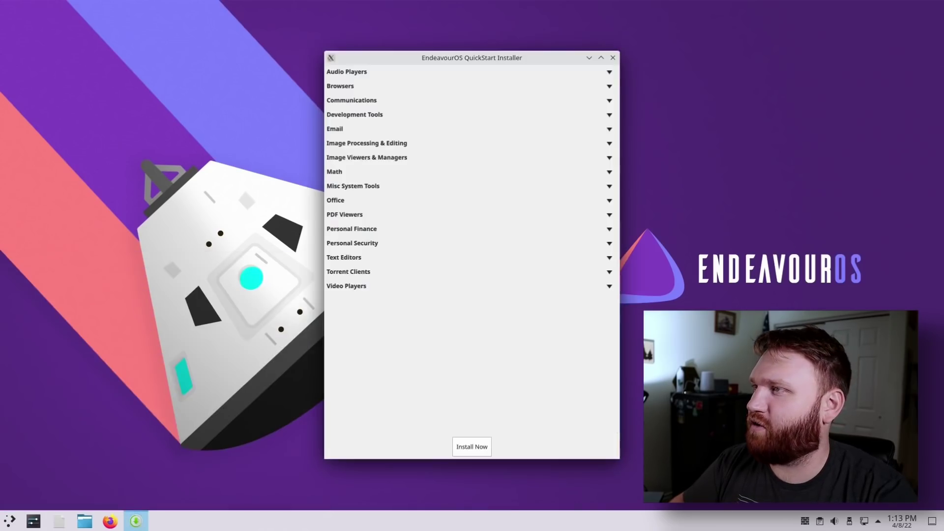
pyautogui.moveTo(472, 58); pyautogui.dragTo(216, 51)
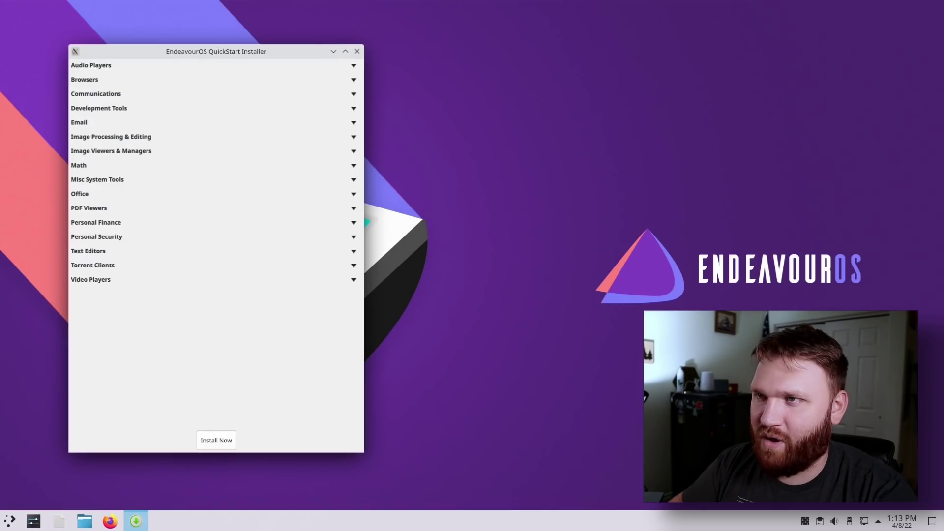
# Expand the Audio Players and Browsers categories and mark chromium for installation.
pyautogui.click(91, 65)
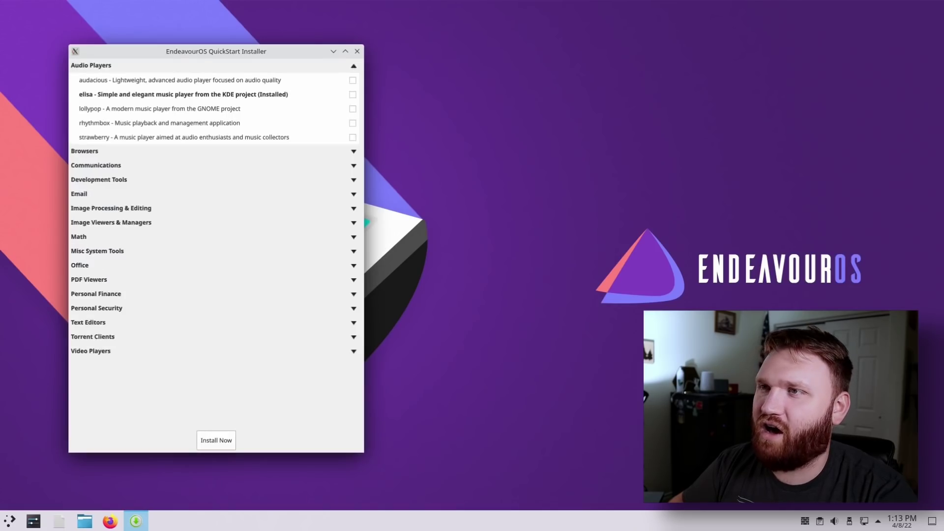
pyautogui.click(84, 150)
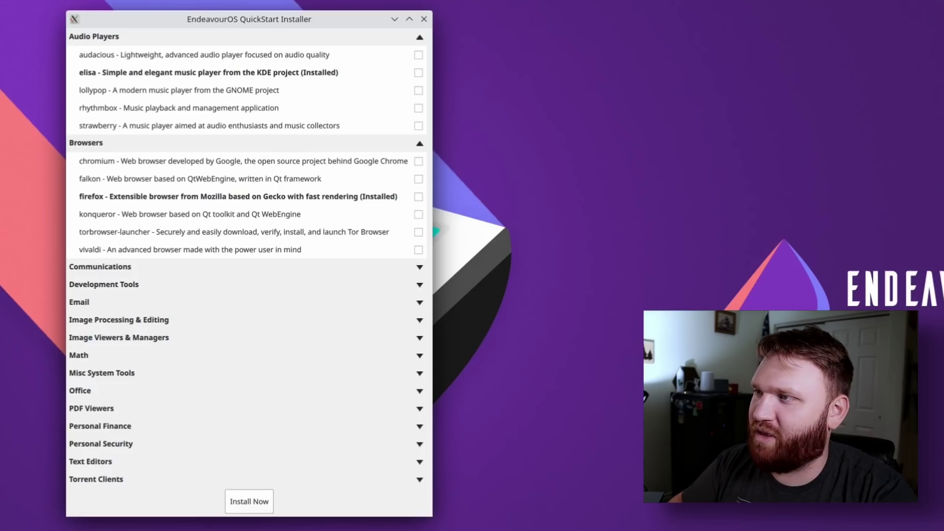
pyautogui.click(418, 162)
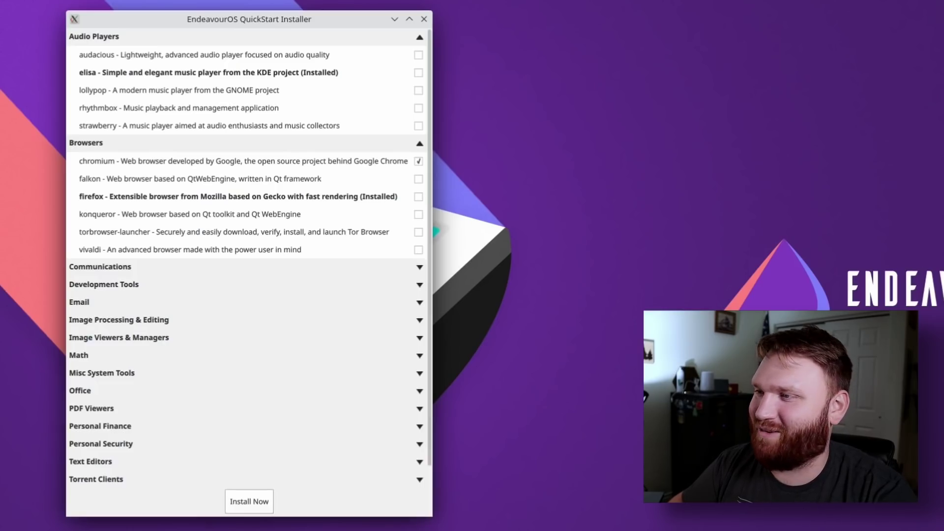
# Expand the Communications, Development Tools, Email and Image Processing & Editing categories, and mark gimp for installation.
pyautogui.click(420, 267)
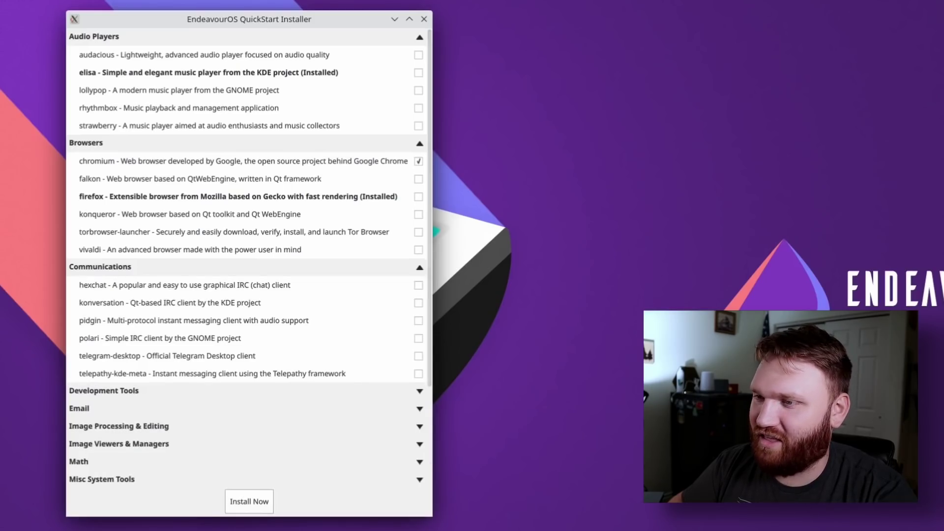
pyautogui.click(419, 391)
pyautogui.scroll(-6, 249, 257)
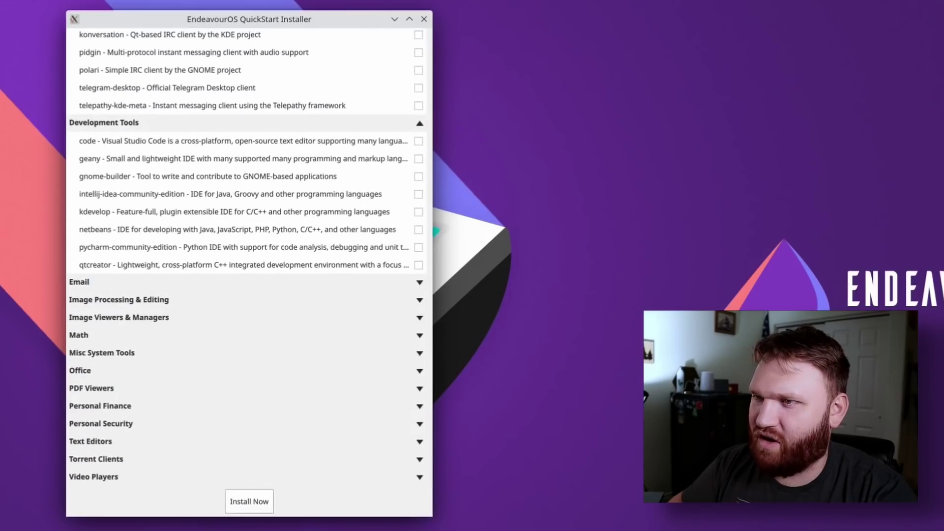
pyautogui.click(420, 282)
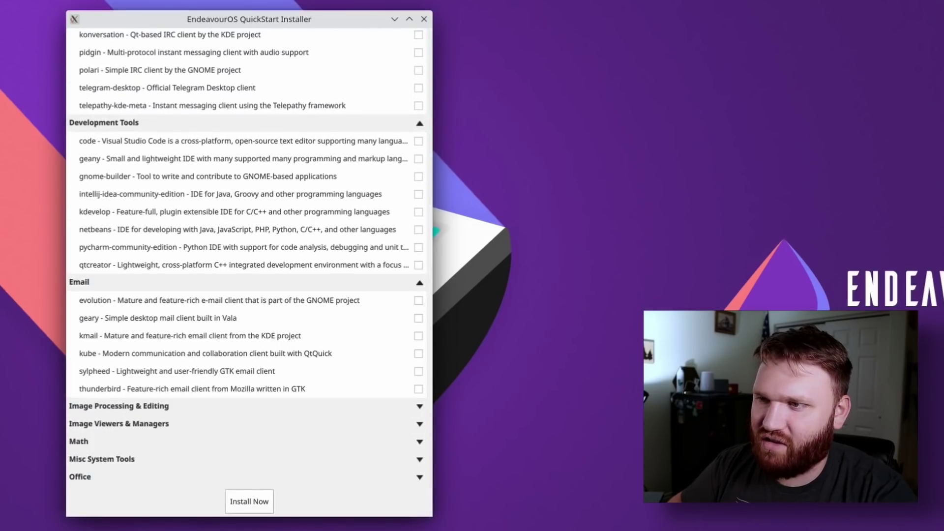
pyautogui.scroll(-1, 249, 258)
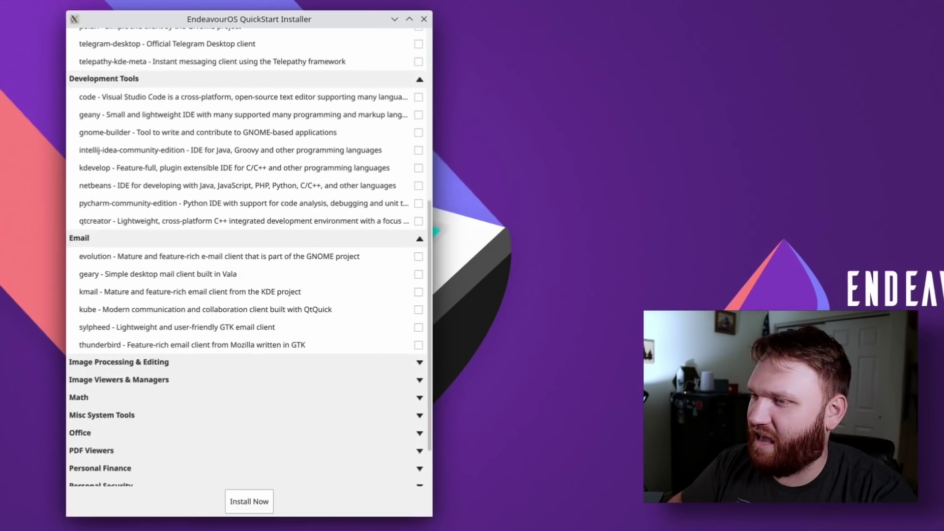
pyautogui.click(249, 362)
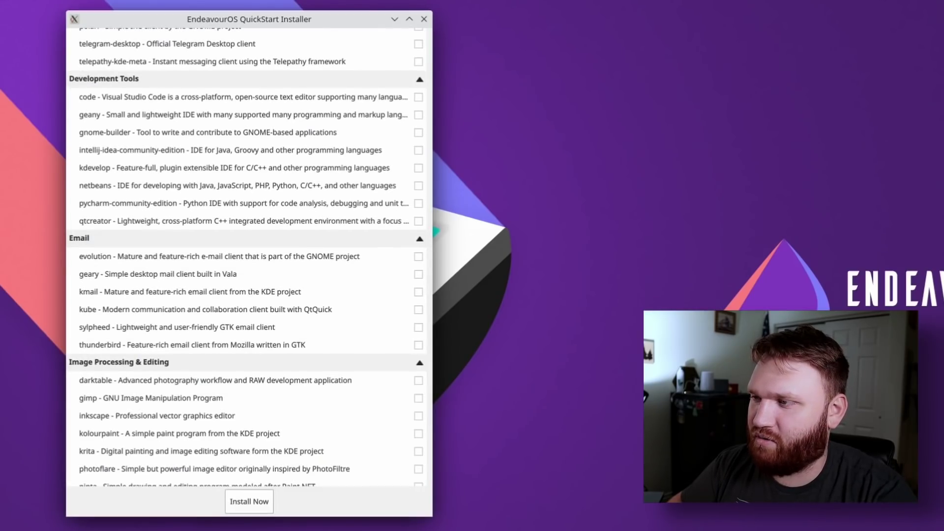
pyautogui.click(418, 398)
pyautogui.scroll(-5, 249, 258)
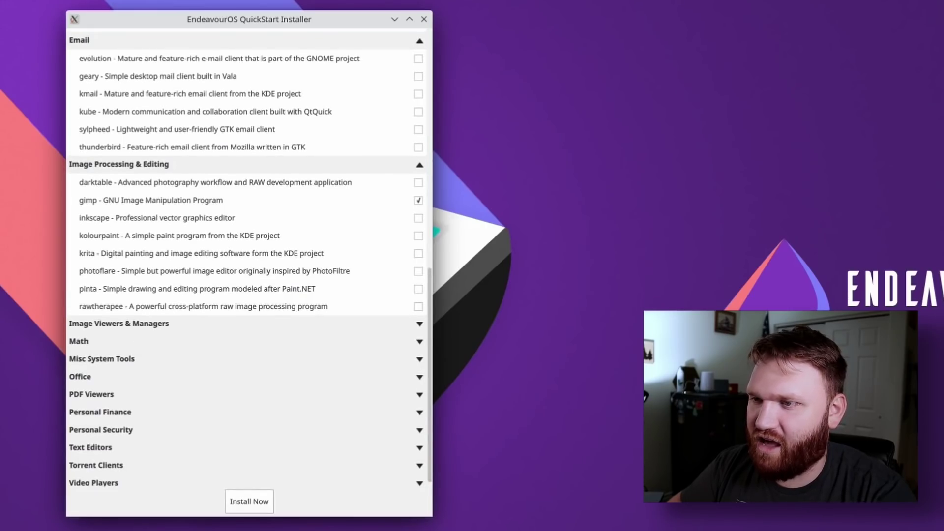
# Mark libreoffice-fresh for installation in the Office category and expand the PDF Viewers category.
pyautogui.click(419, 376)
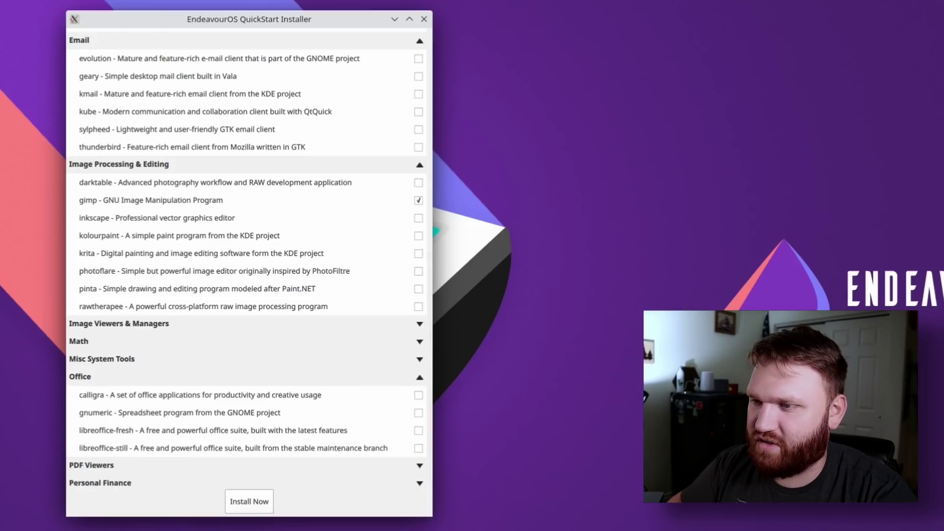
pyautogui.click(418, 431)
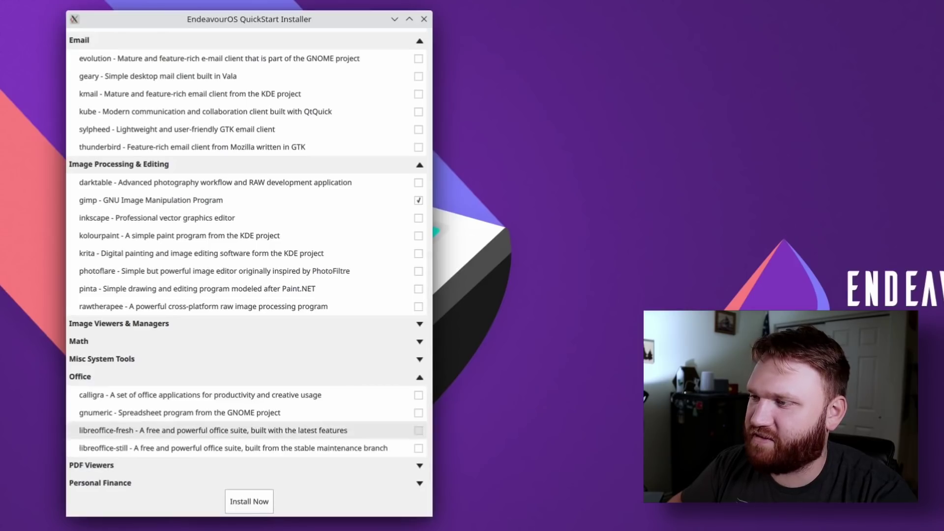
pyautogui.click(419, 465)
pyautogui.scroll(-1, 249, 257)
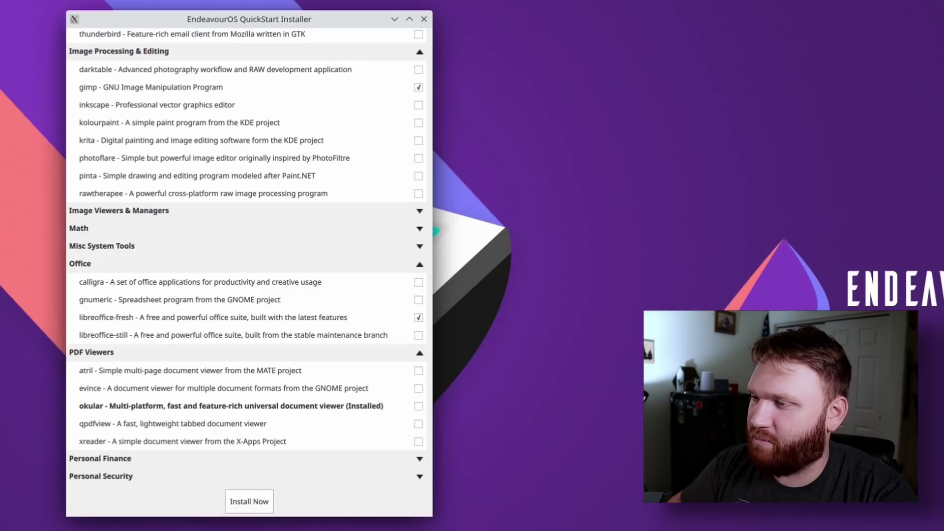
# Expand the Personal Finance and Text Editors categories to view their available packages.
pyautogui.click(246, 459)
pyautogui.scroll(-3, 246, 255)
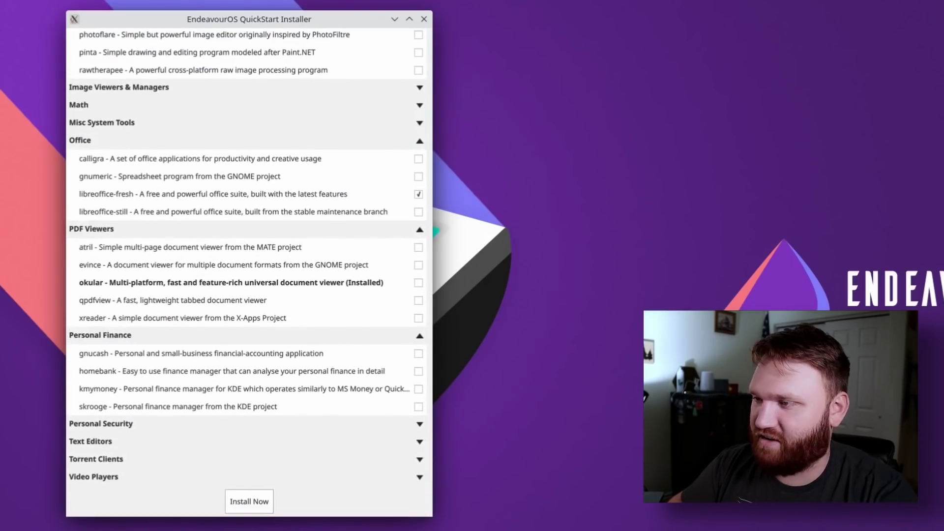
pyautogui.click(246, 441)
pyautogui.scroll(-1, 247, 255)
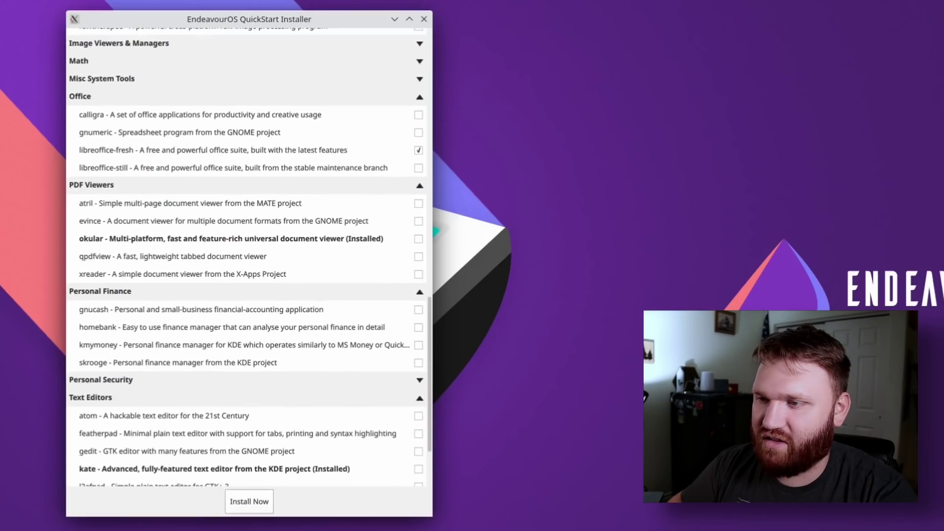
pyautogui.scroll(-2, 245, 258)
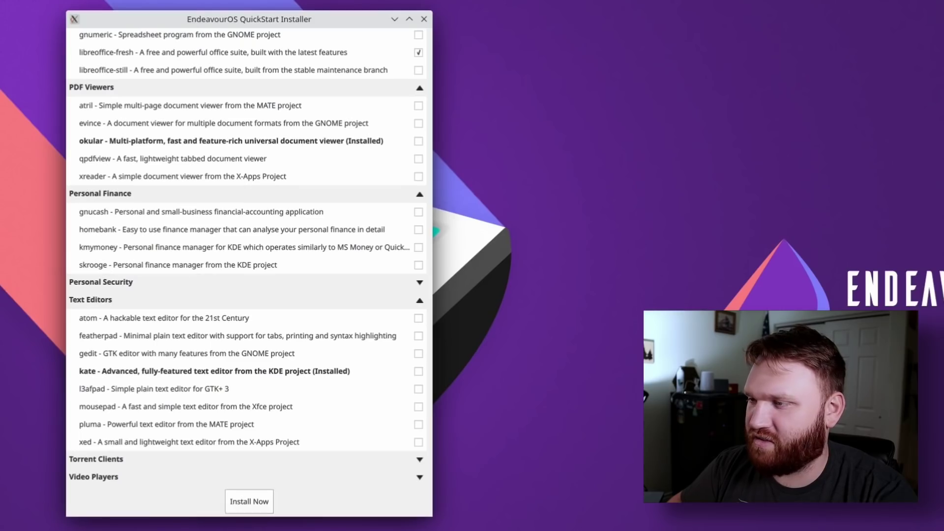
# Mark transmission-qt for installation in the Torrent Clients category and expand the Video Players category.
pyautogui.click(246, 459)
pyautogui.scroll(-2, 246, 257)
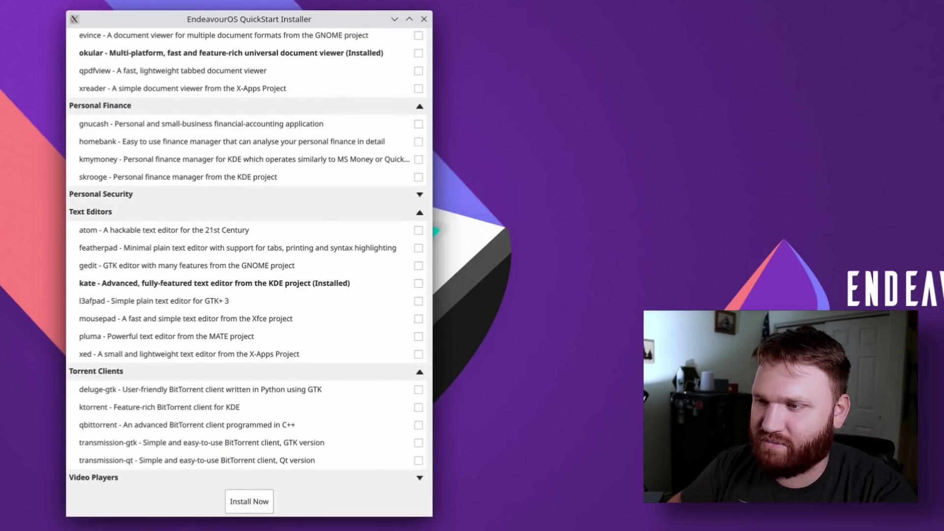
pyautogui.click(418, 460)
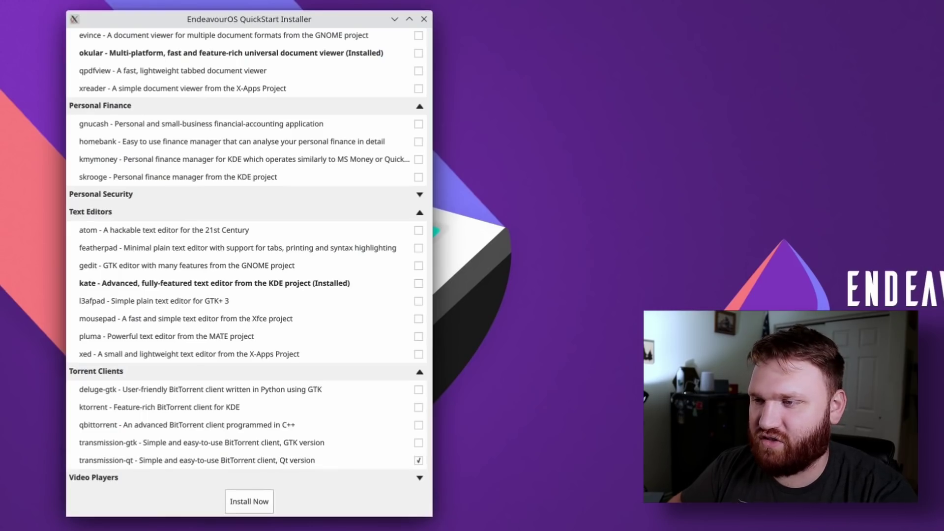
pyautogui.scroll(-1, 246, 258)
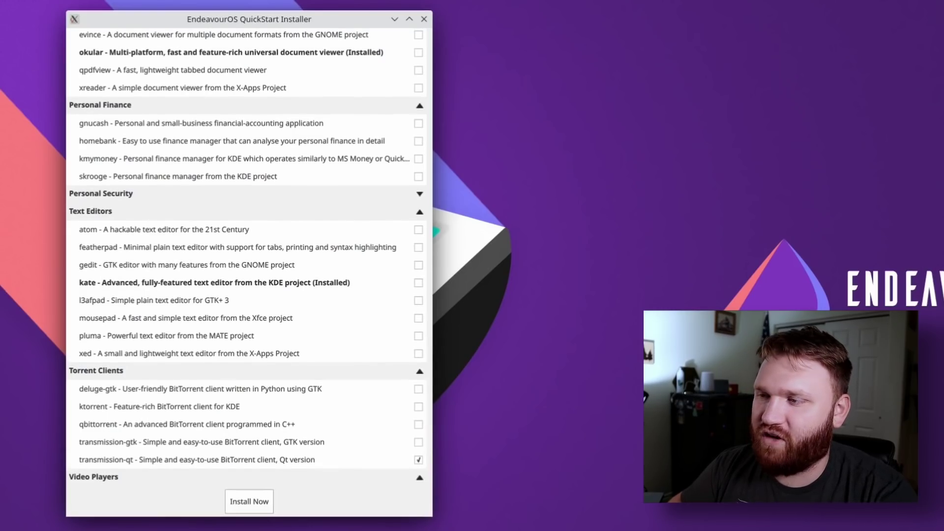
pyautogui.click(419, 477)
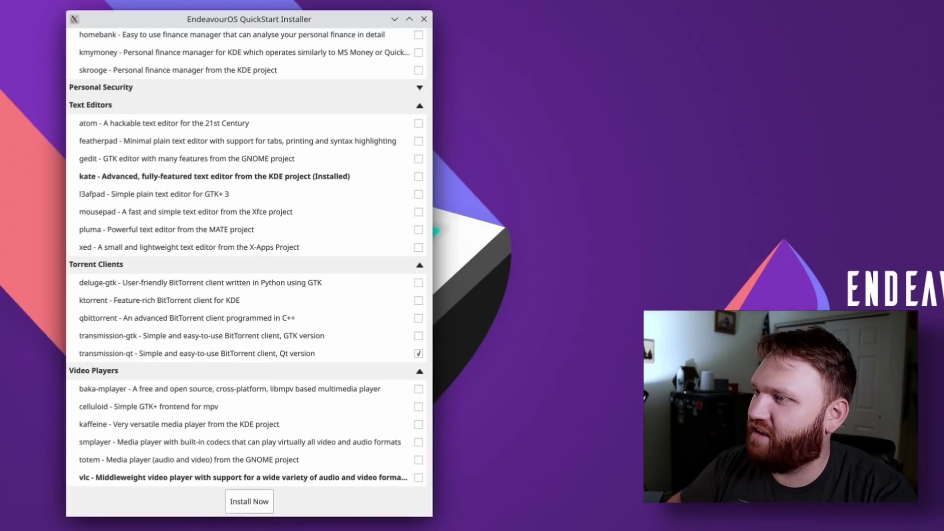
# Review the complete list of application categories and start installing the marked packages.
pyautogui.scroll(15, 250, 257)
pyautogui.scroll(-15, 249, 257)
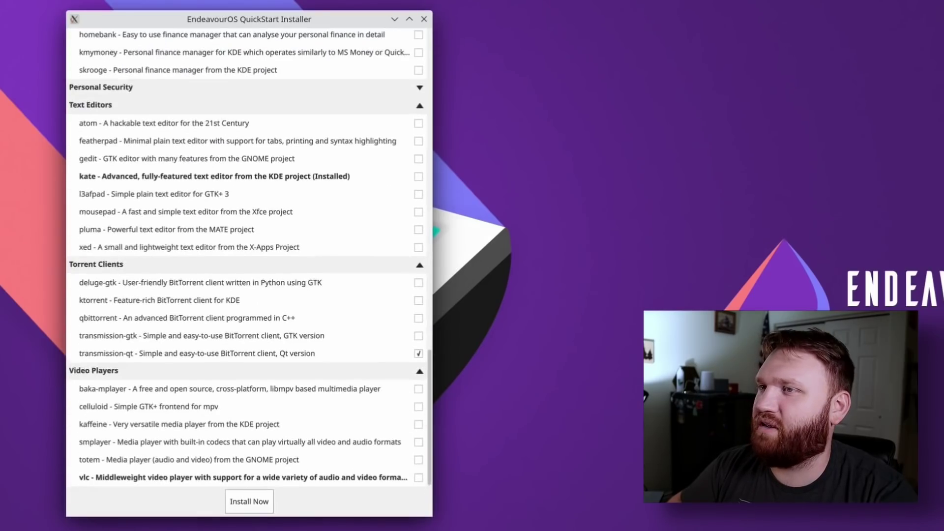
pyautogui.scroll(15, 250, 256)
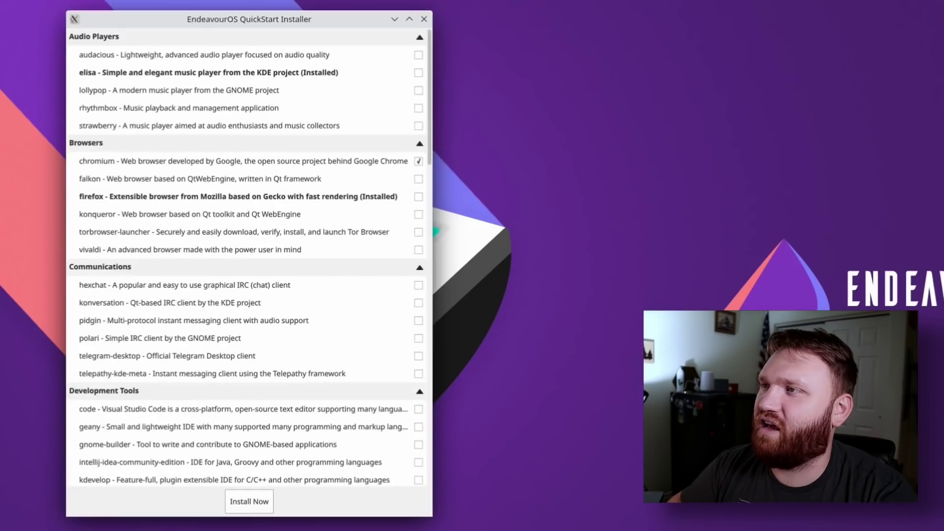
pyautogui.scroll(-6, 249, 256)
pyautogui.scroll(-10, 249, 257)
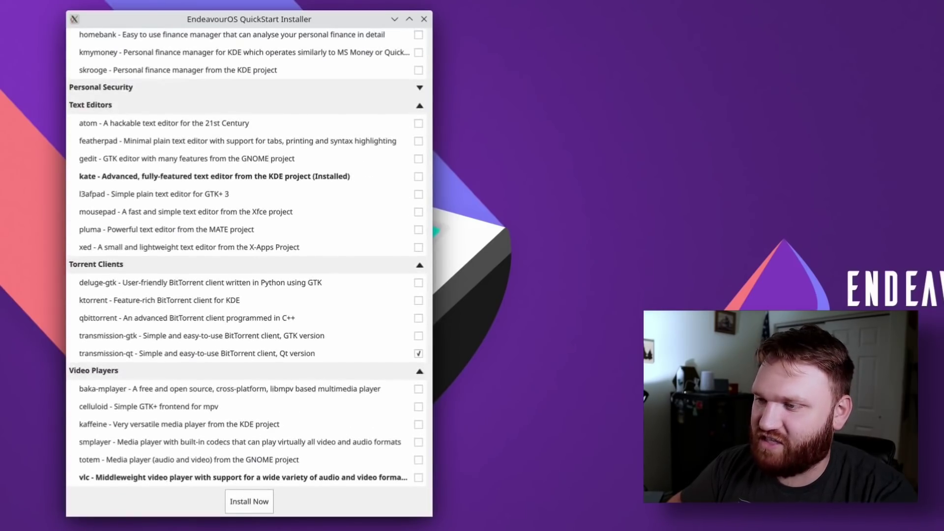
pyautogui.click(249, 502)
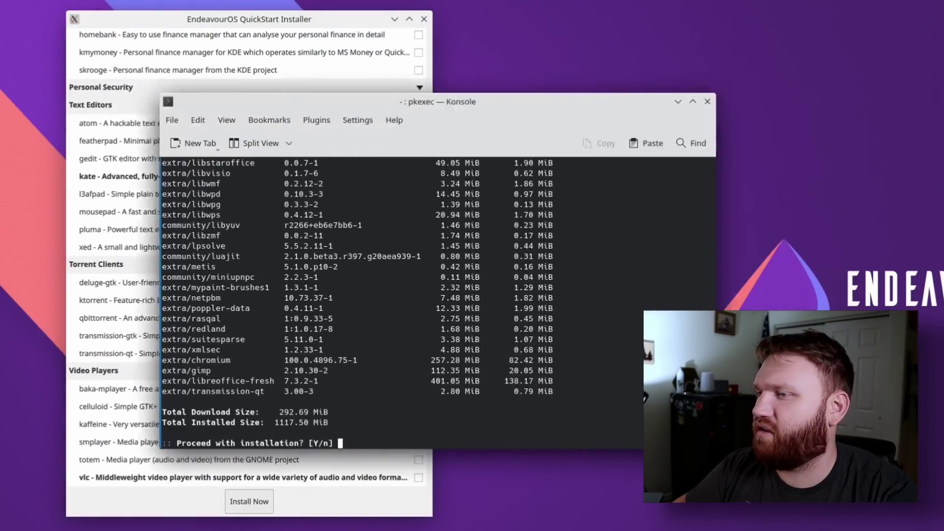
# Review the packages listed in the terminal, proceed with the installation and return to the QuickStart Installer's application list.
pyautogui.scroll(20, 359, 253)
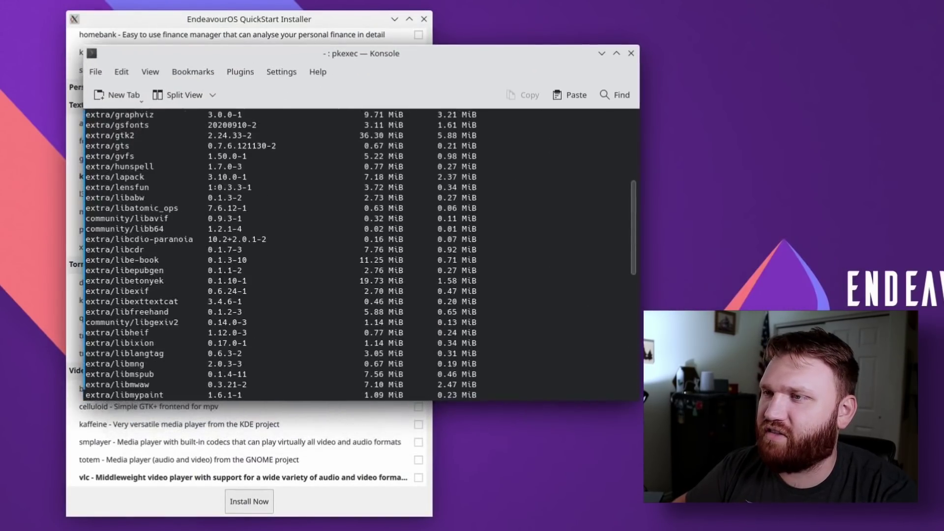
pyautogui.scroll(-20, 359, 253)
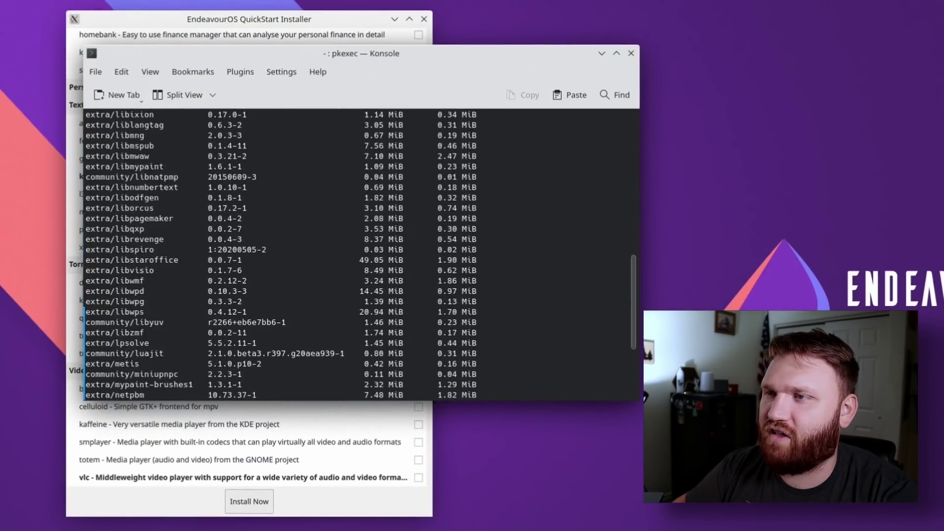
pyautogui.press('Return')
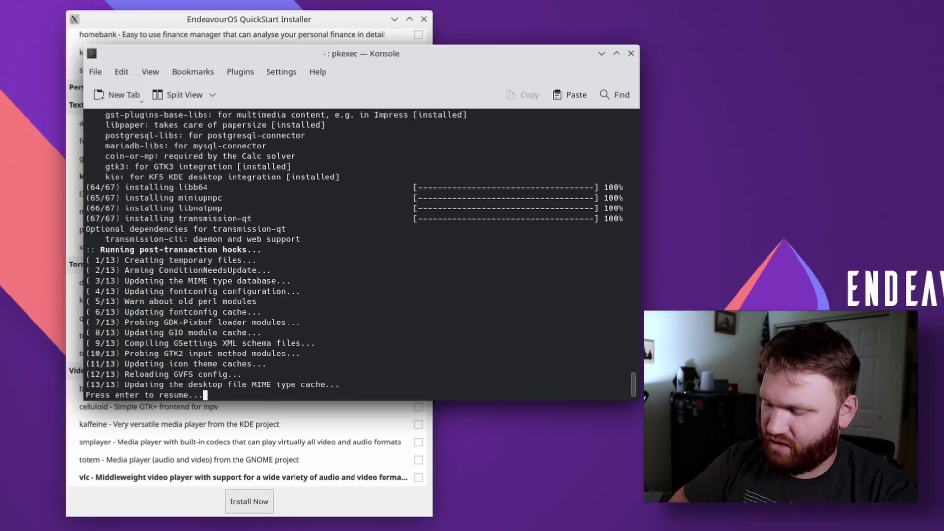
pyautogui.press('Return')
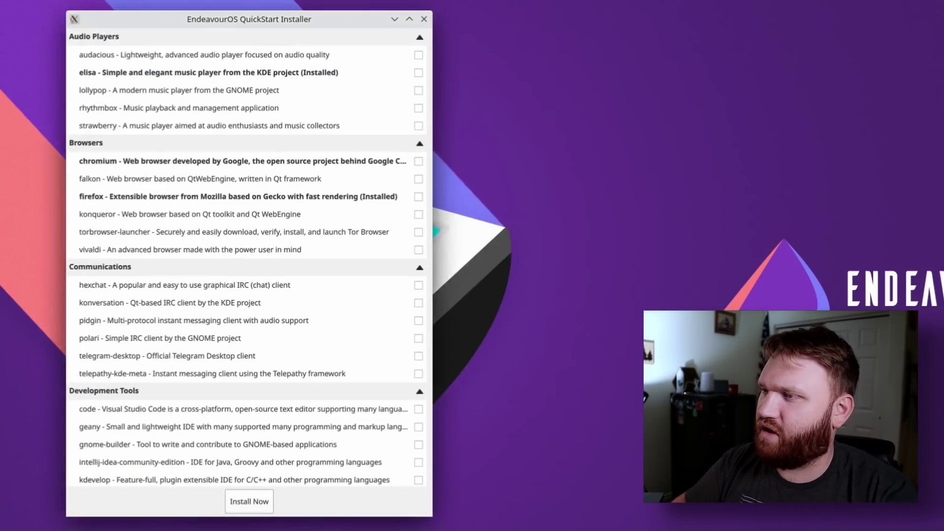
pyautogui.scroll(-20, 246, 255)
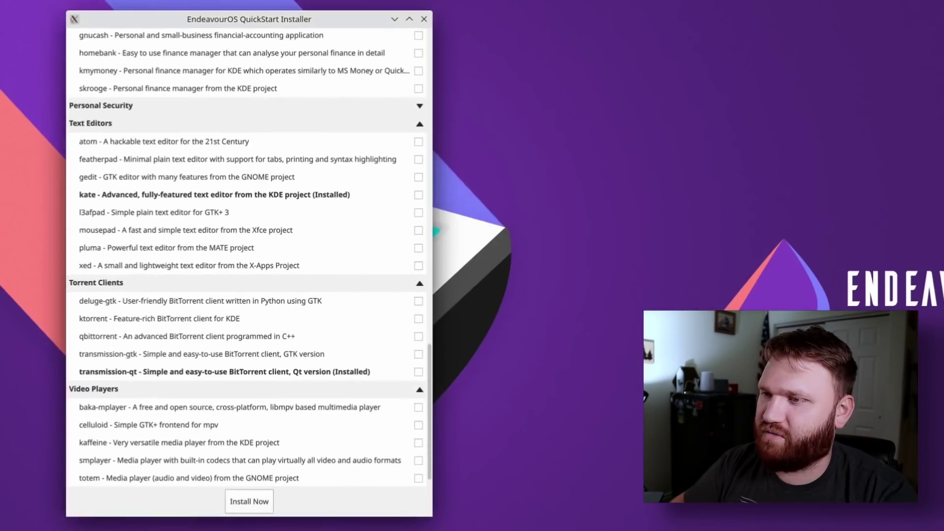
# Search the application launcher for "tr", open Transmission (Qt) and start a local session.
pyautogui.press('super')
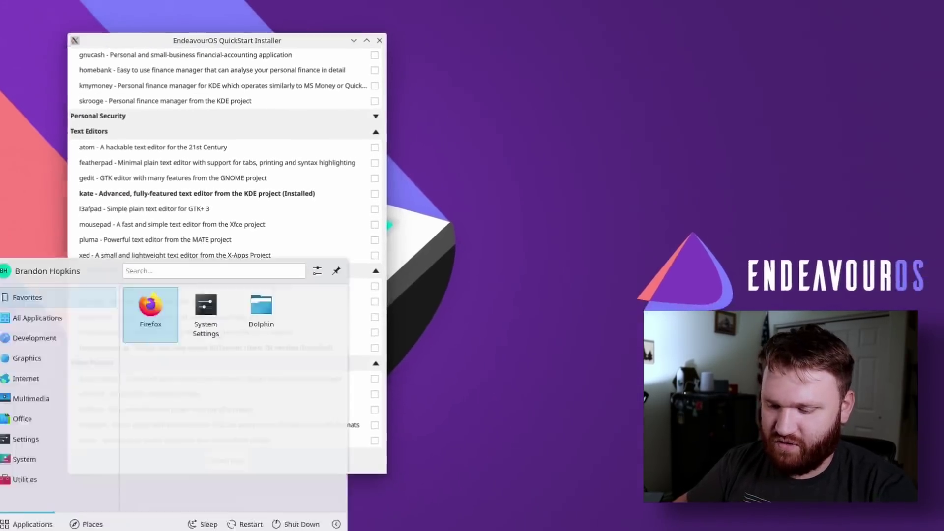
pyautogui.write('tr')
pyautogui.scroll(1, 158, 382)
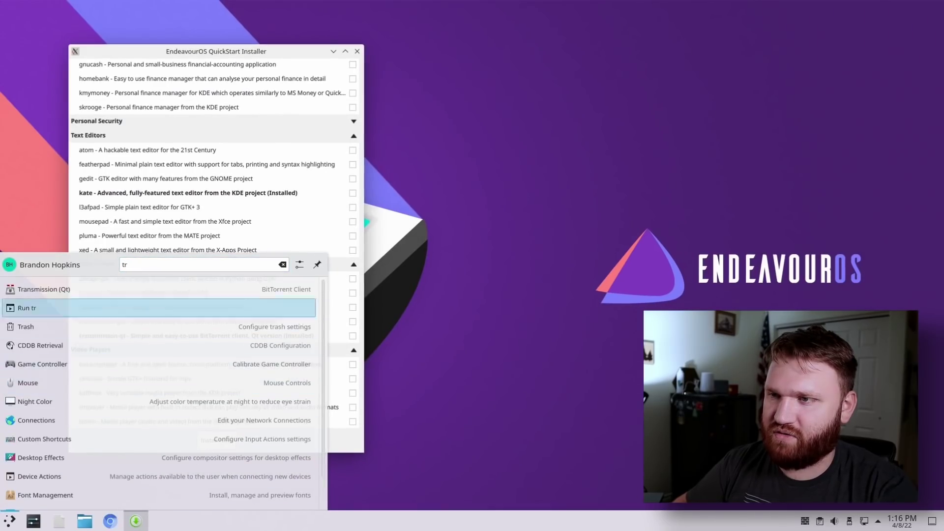
pyautogui.click(157, 288)
pyautogui.press('Return')
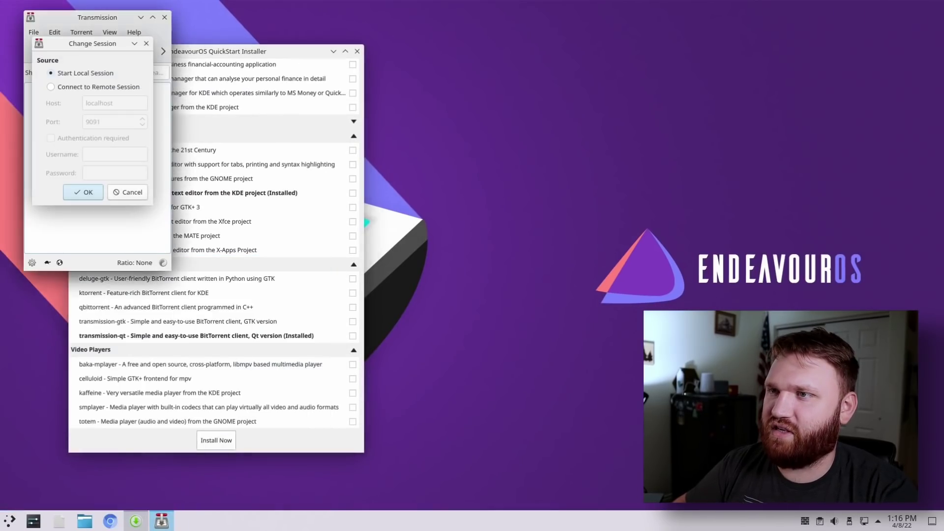
pyautogui.press('Return')
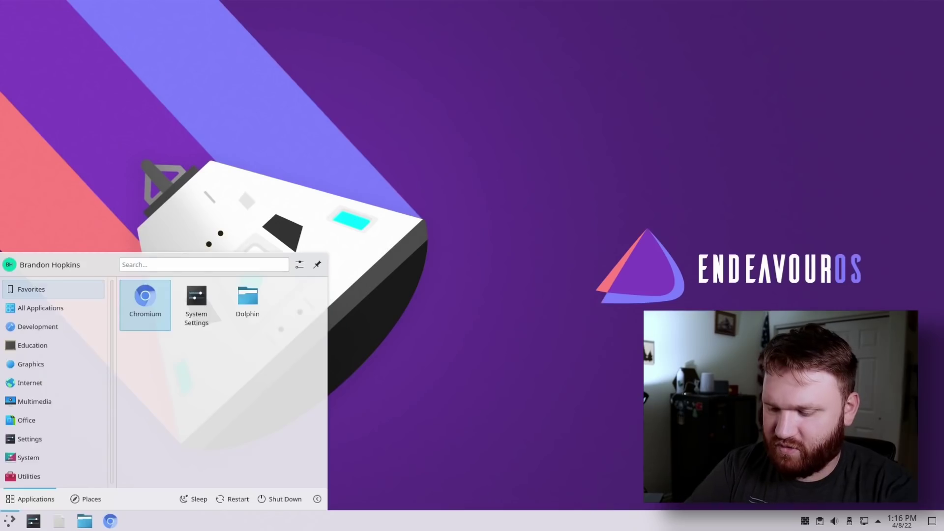
# Search the application launcher for "eos-", clear the search and bring up the EndeavourOS Welcome app.
pyautogui.write('eo')
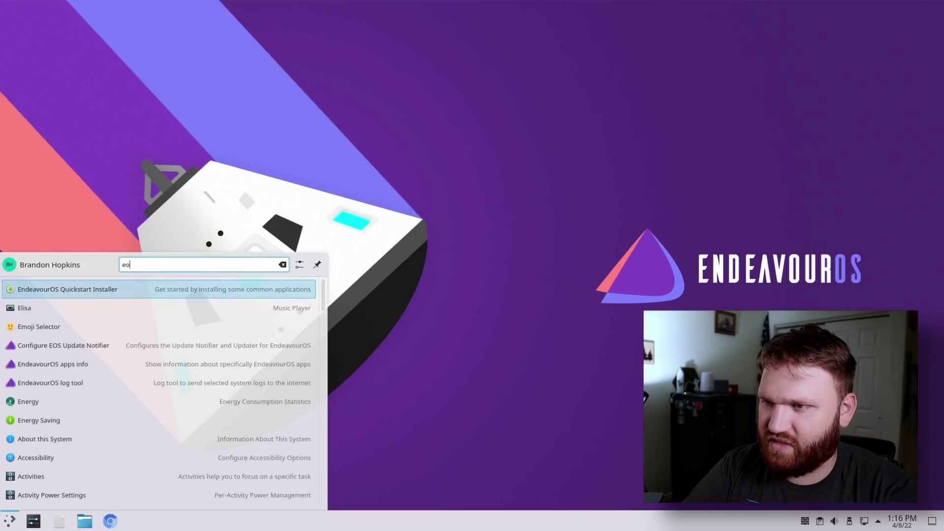
pyautogui.write('s-')
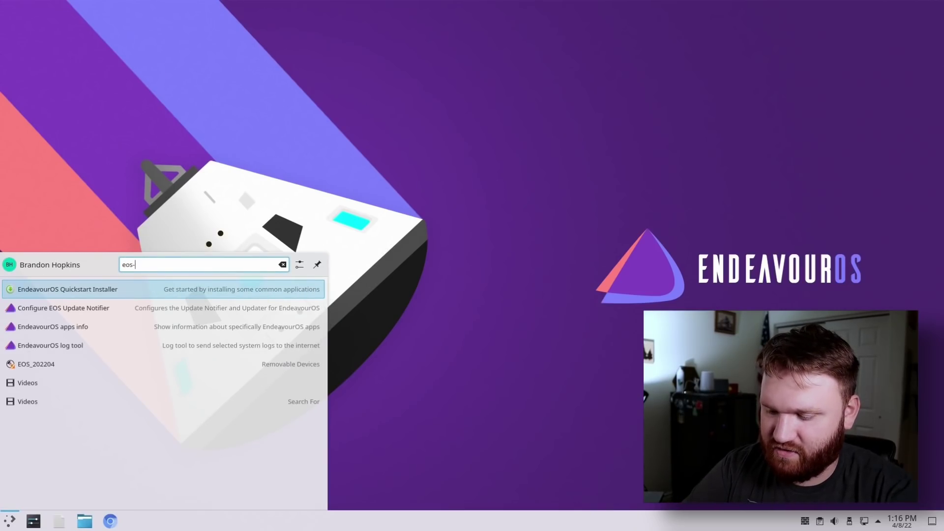
pyautogui.write('pa')
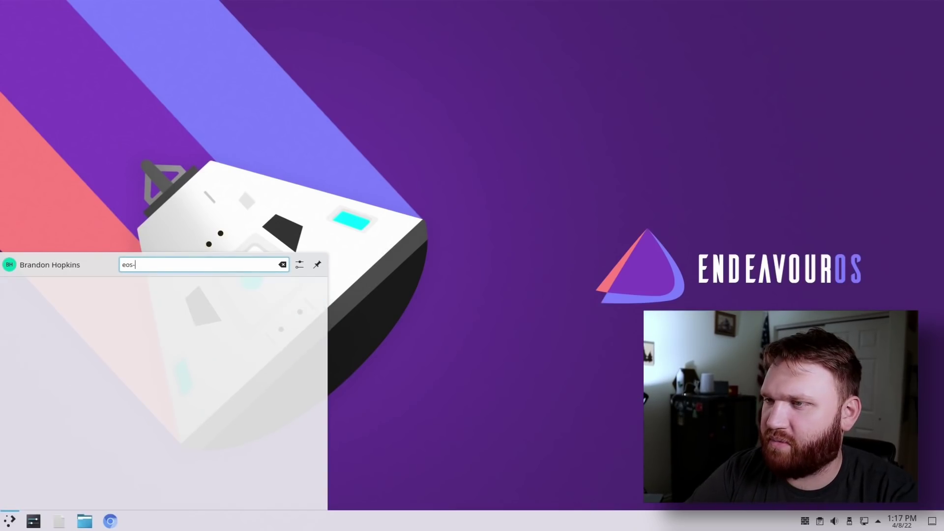
pyautogui.press('BackSpace')
pyautogui.press('BackSpace')
pyautogui.press('BackSpace')
pyautogui.press('BackSpace')
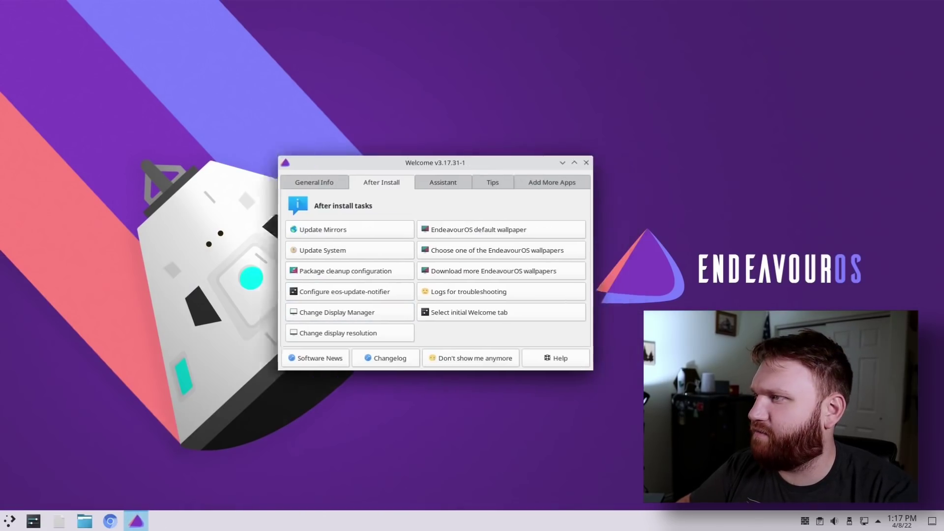
# Move the Welcome window aside, view its Add More Apps options and close the popular apps installer opened from there.
pyautogui.moveTo(435, 162); pyautogui.dragTo(209, 148)
pyautogui.click(326, 167)
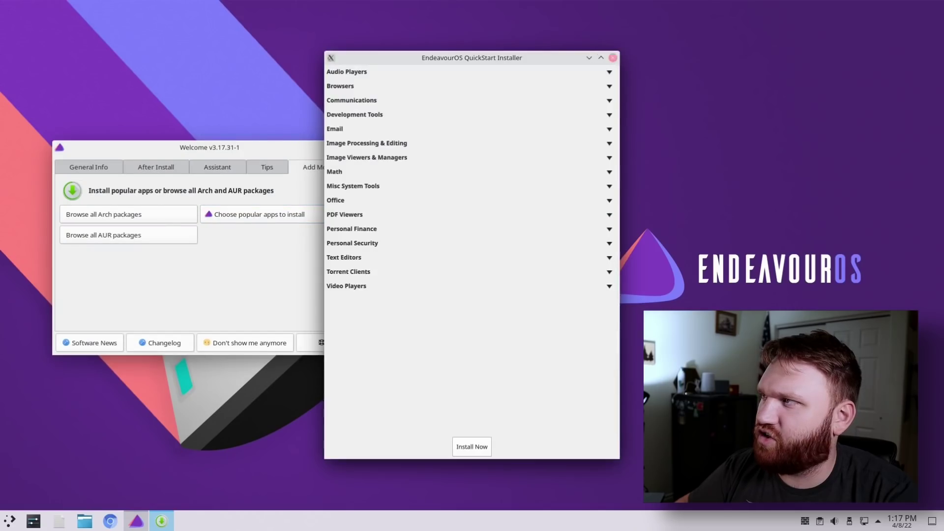
pyautogui.click(613, 58)
# Open the NVIDIA users entry from Welcome's useful tips and read the article on the new nvidia-inst driver installer.
pyautogui.click(266, 166)
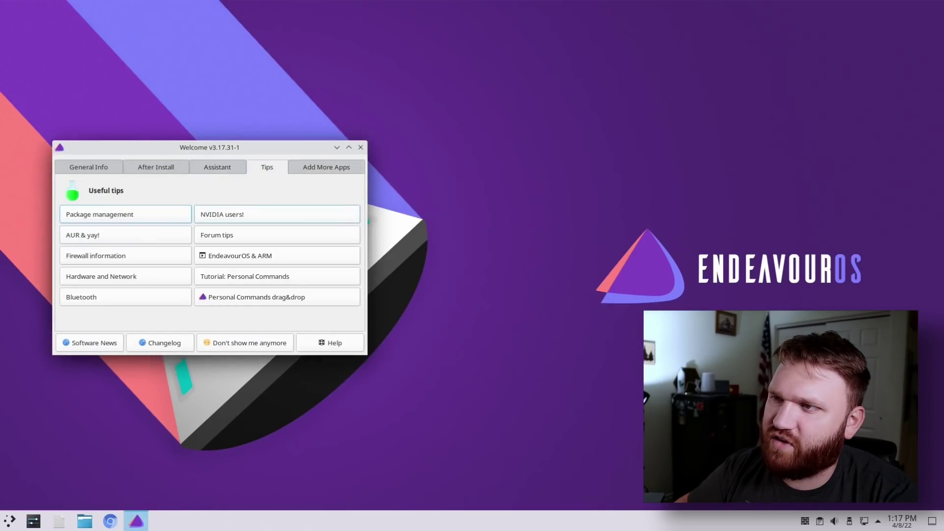
pyautogui.click(277, 214)
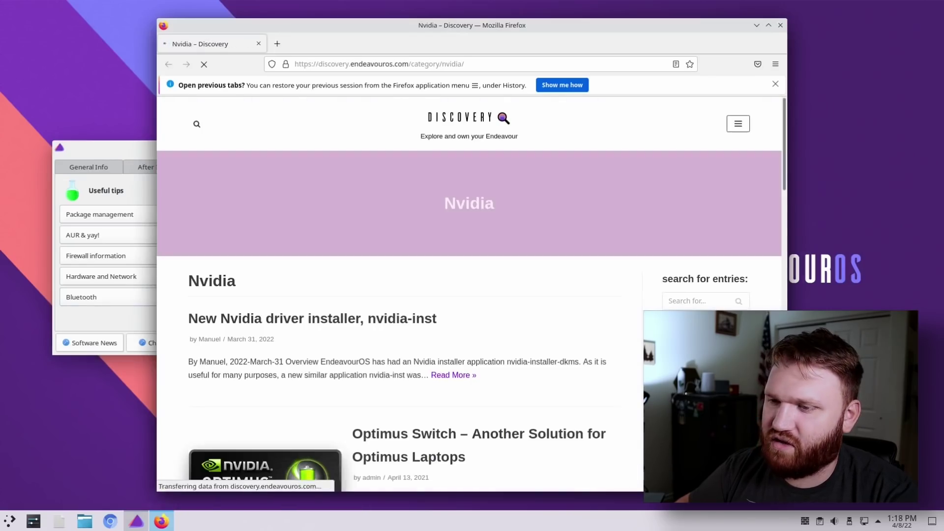
pyautogui.press('super')
pyautogui.click(381, 318)
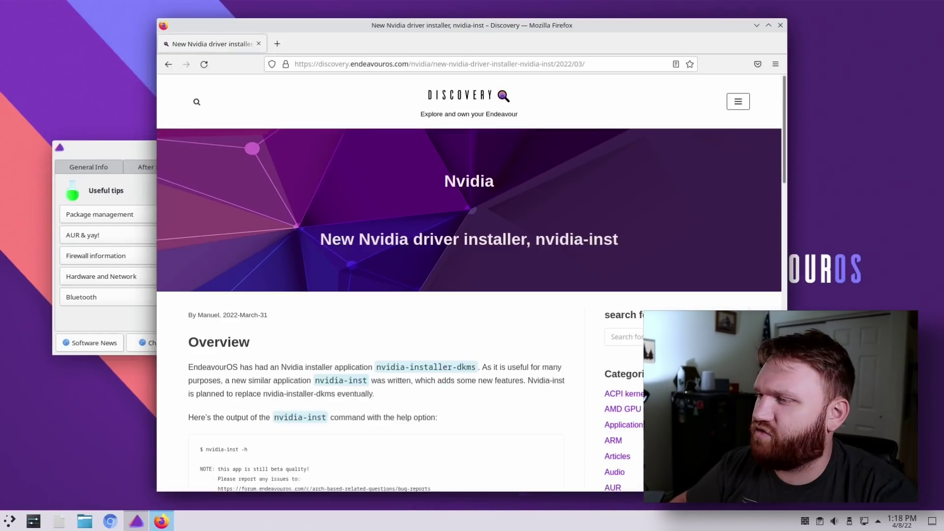
pyautogui.scroll(-1, 468, 283)
pyautogui.scroll(-3, 469, 295)
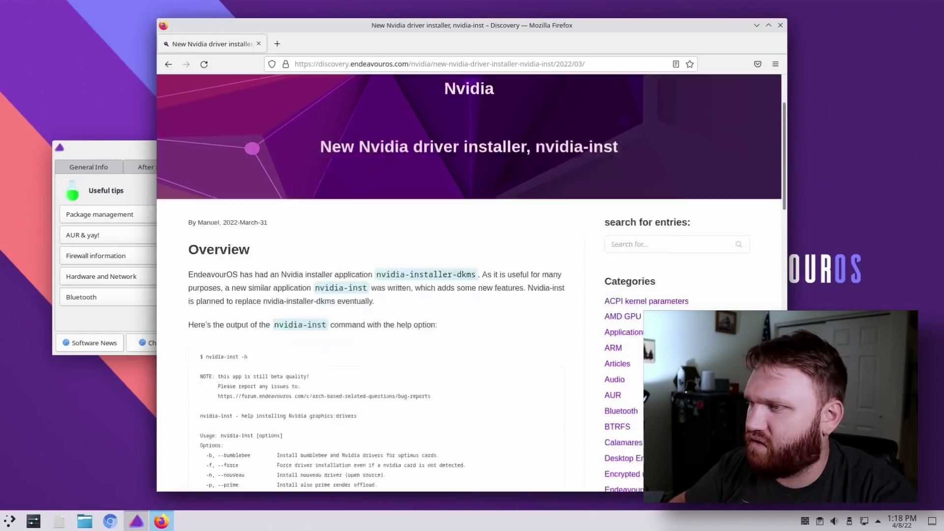
# Enlarge the text in Konsole and try running nvidia-inst, first without options and again with -h.
pyautogui.moveTo(367, 244); pyautogui.dragTo(334, 244)
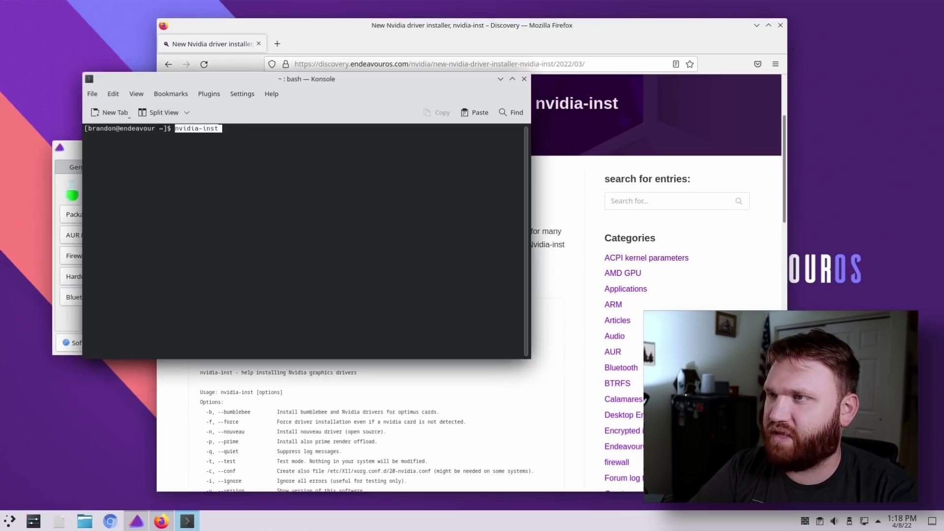
pyautogui.hotkey('ctrl', '+')
pyautogui.hotkey('ctrl', '+')
pyautogui.press('Return')
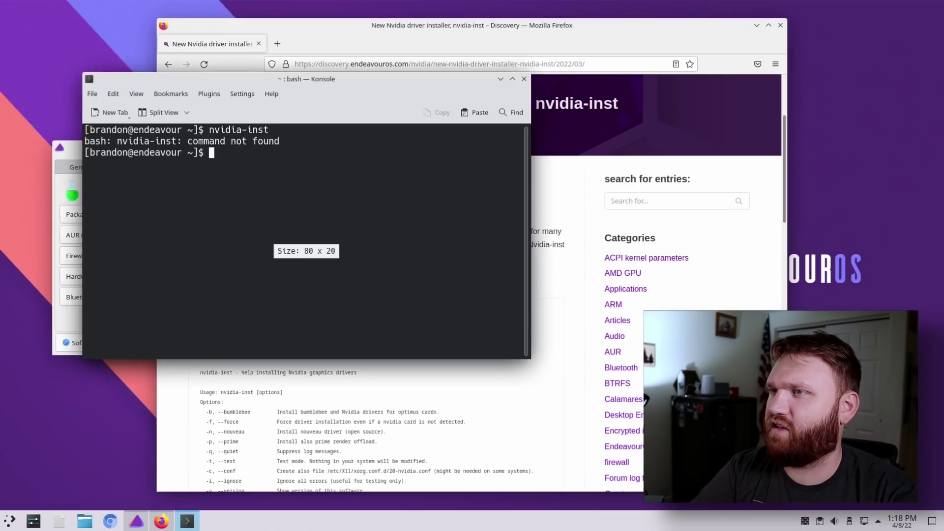
pyautogui.press('Up')
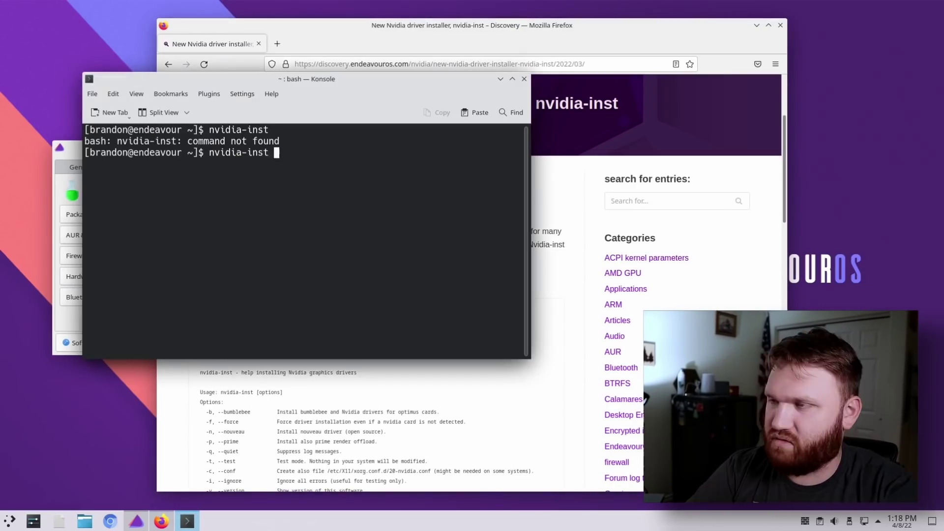
pyautogui.write('-h')
pyautogui.press('Return')
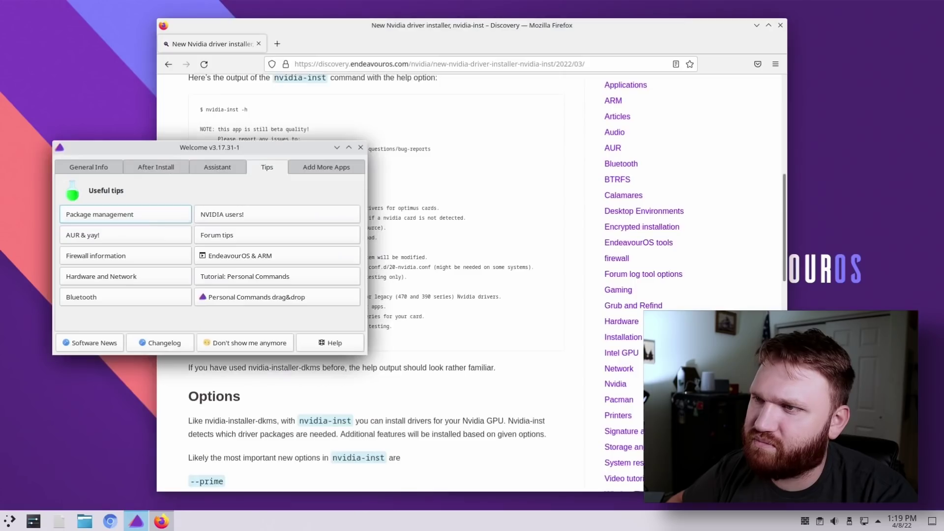
# Open the Package management tip from Welcome, view the pacman search results and close the Discovery browser tabs.
pyautogui.click(125, 214)
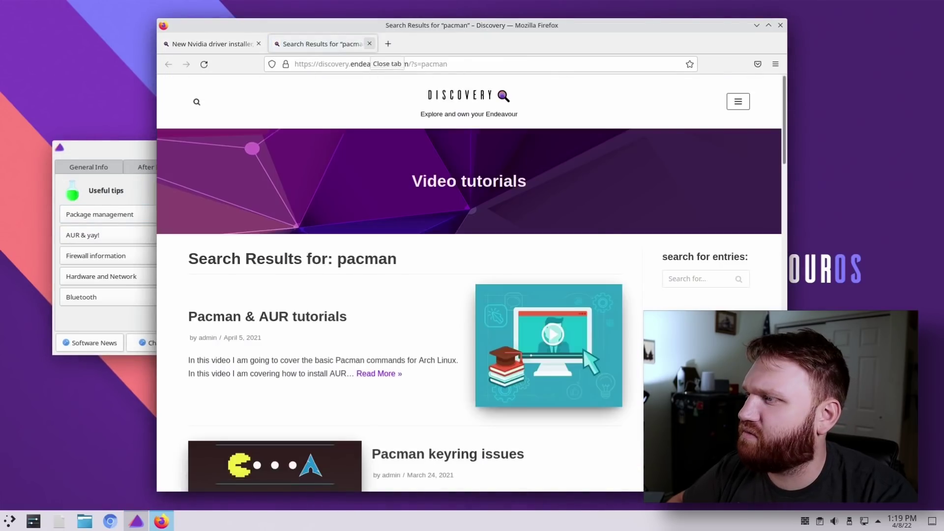
pyautogui.click(369, 43)
pyautogui.click(259, 43)
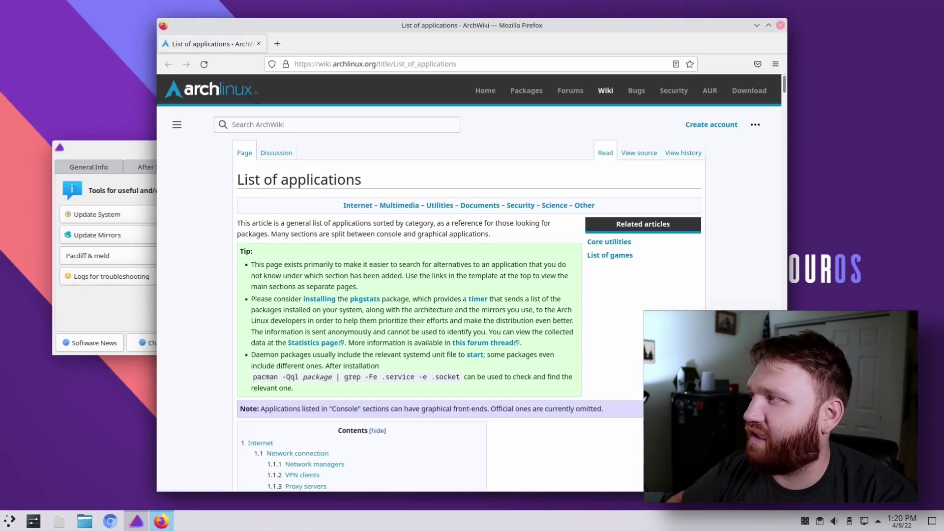
# Close the ArchWiki applications page, then close Welcome after viewing its useful tips and Add More Apps options.
pyautogui.click(781, 25)
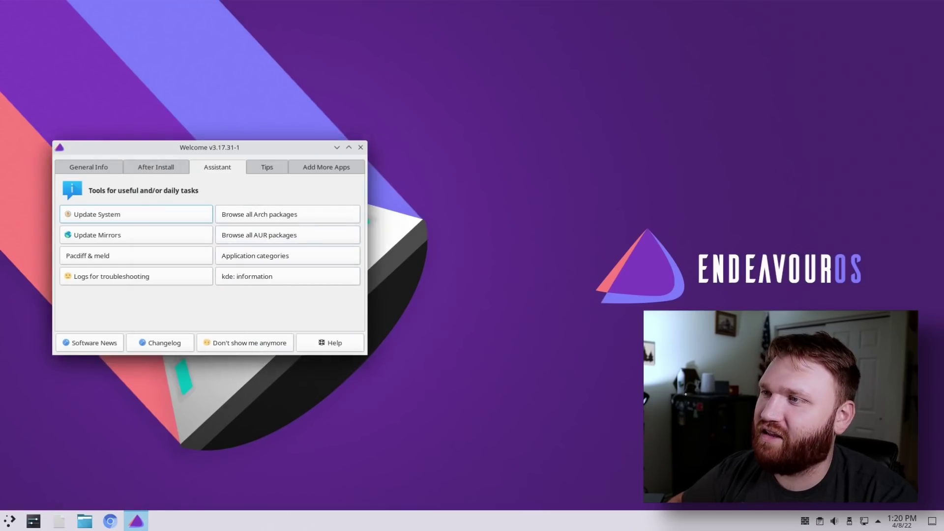
pyautogui.click(266, 166)
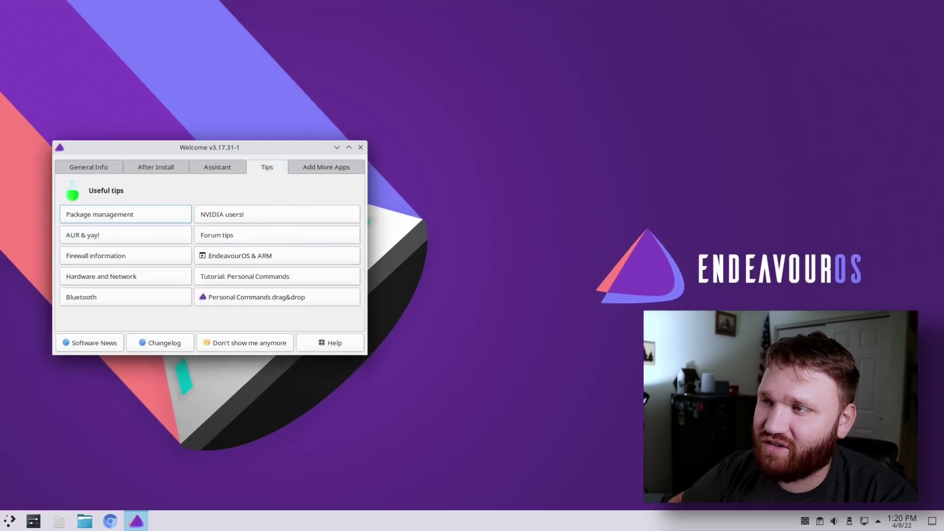
pyautogui.click(326, 166)
pyautogui.click(361, 148)
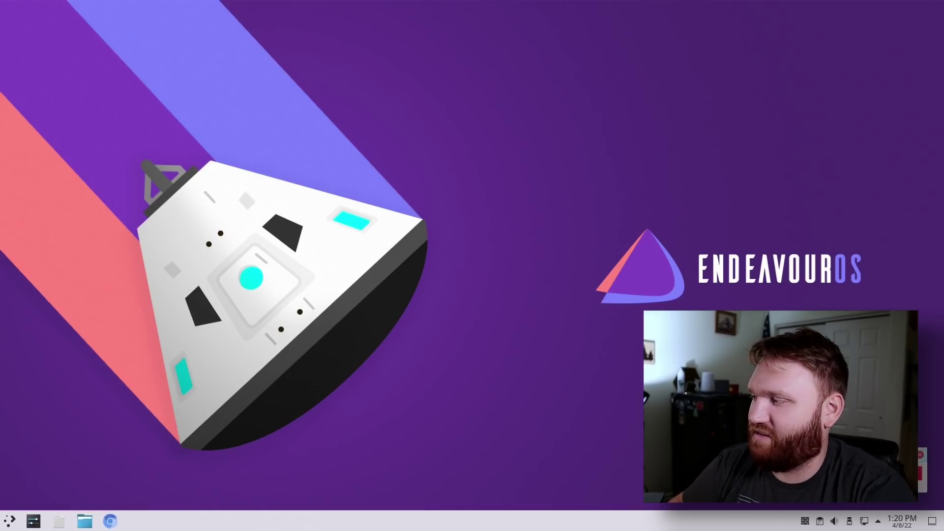
# Search the application launcher for "disco", clear the search, look through the Utilities category and close the launcher.
pyautogui.press('super')
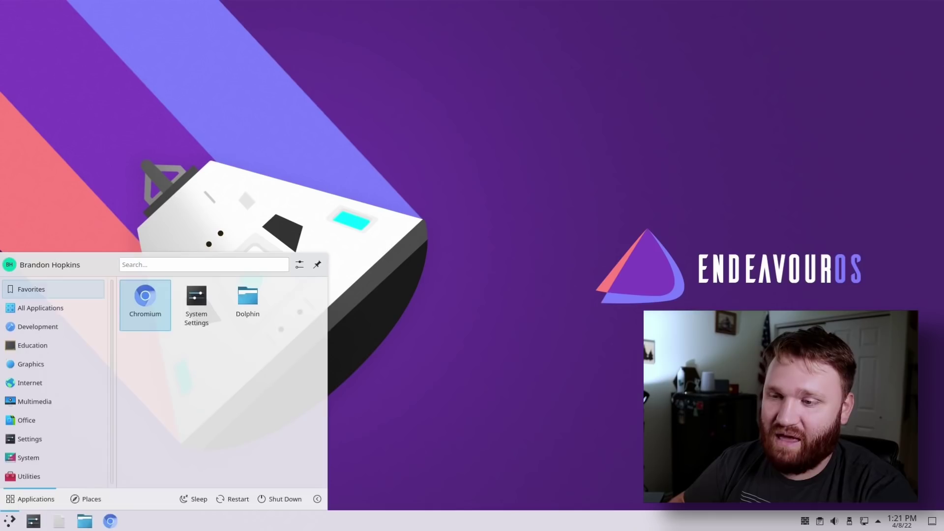
pyautogui.write('dis')
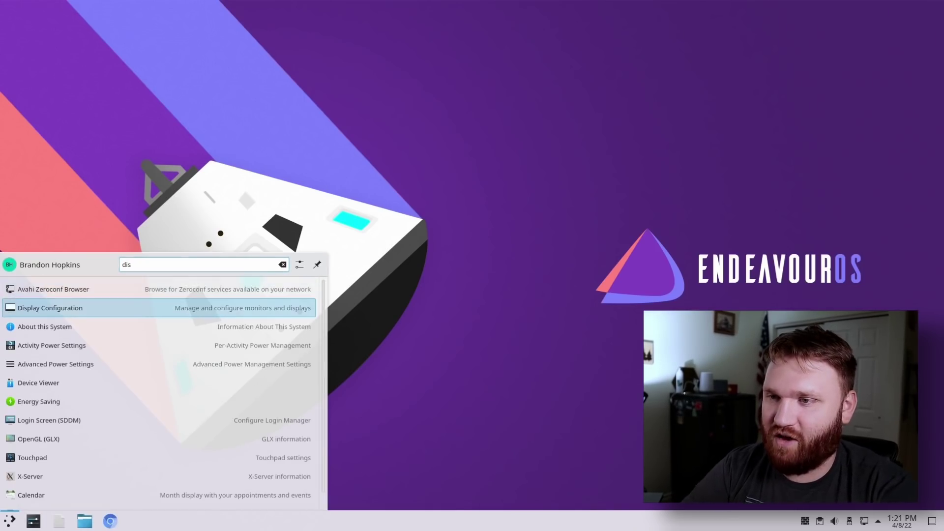
pyautogui.write('co')
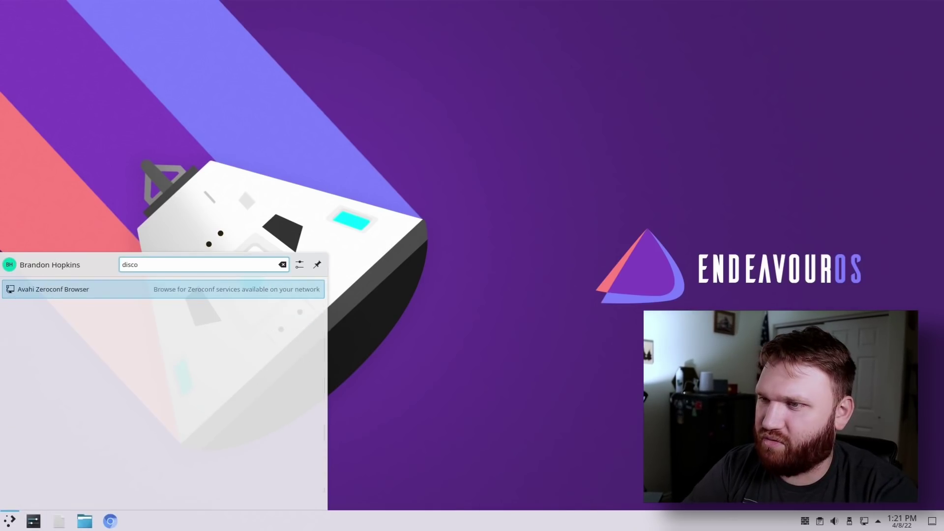
pyautogui.press('BackSpace')
pyautogui.press('BackSpace')
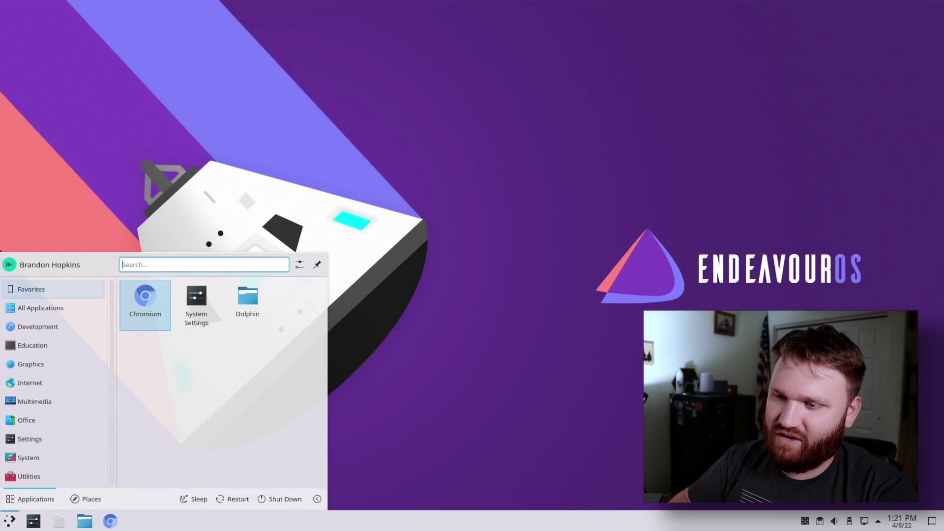
pyautogui.click(53, 476)
pyautogui.press('Escape')
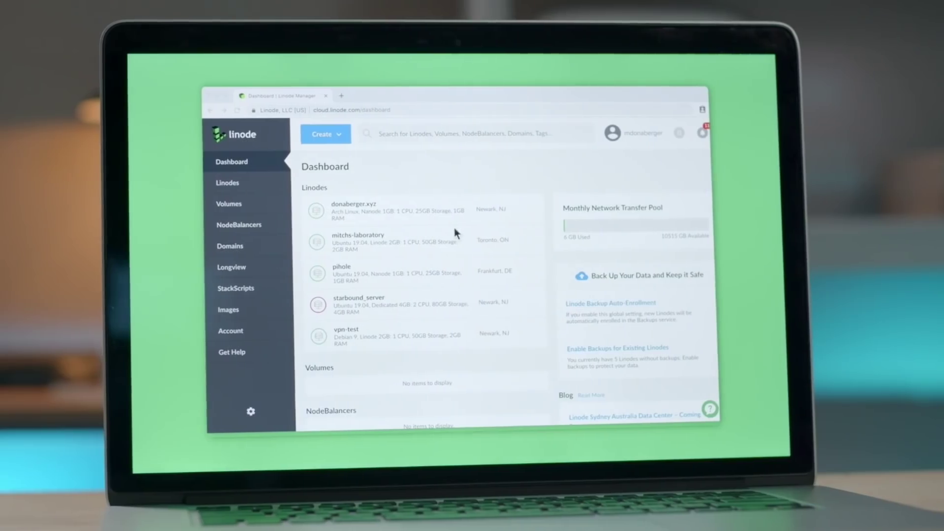
# In Linode Manager, start creating a new Linode and set its label to hello-world.
pyautogui.click(344, 133)
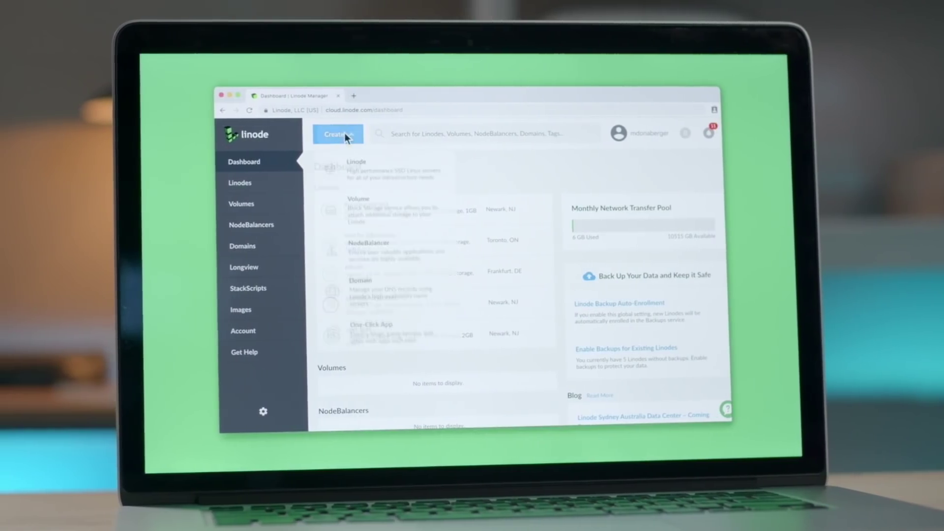
pyautogui.click(382, 172)
pyautogui.click(491, 255)
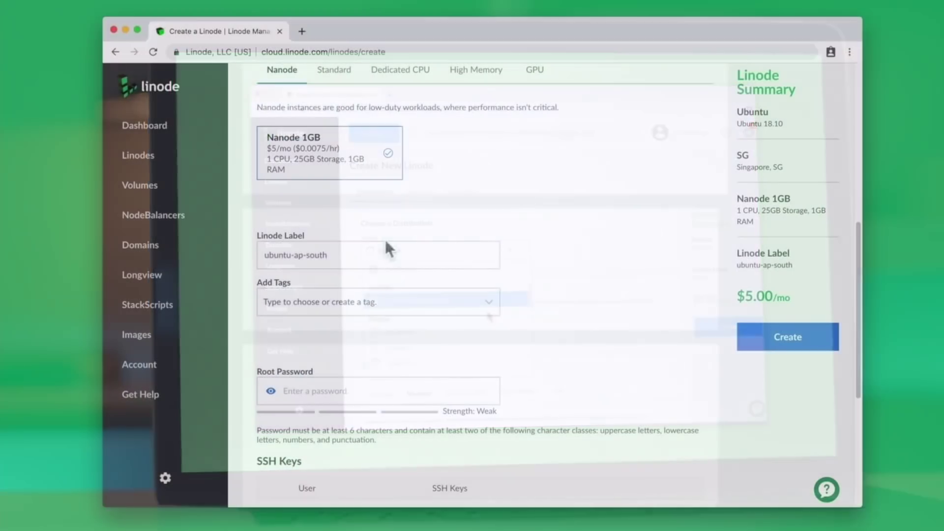
pyautogui.write('hello-wo')
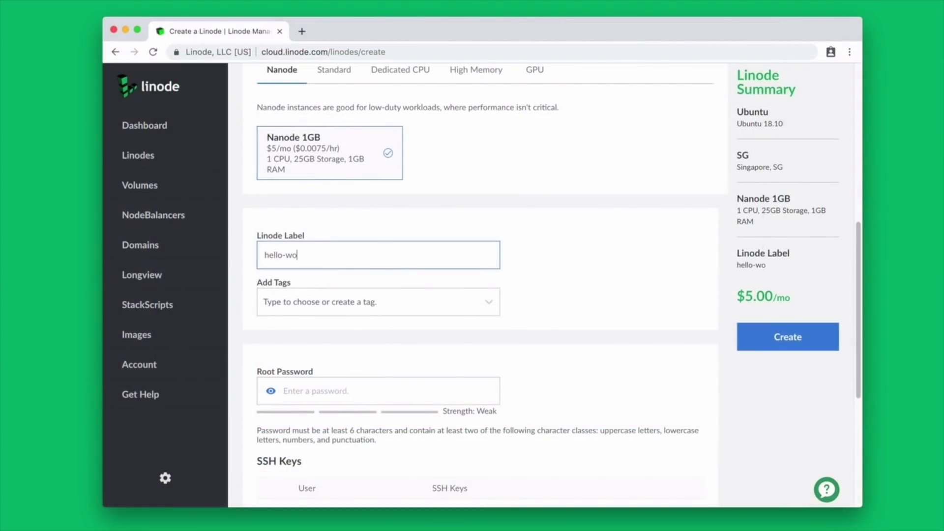
pyautogui.write('rld')
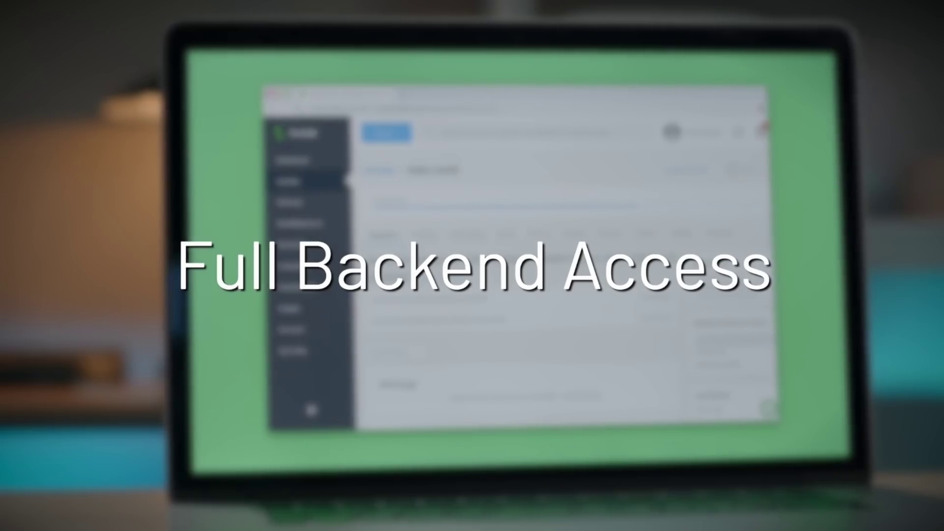